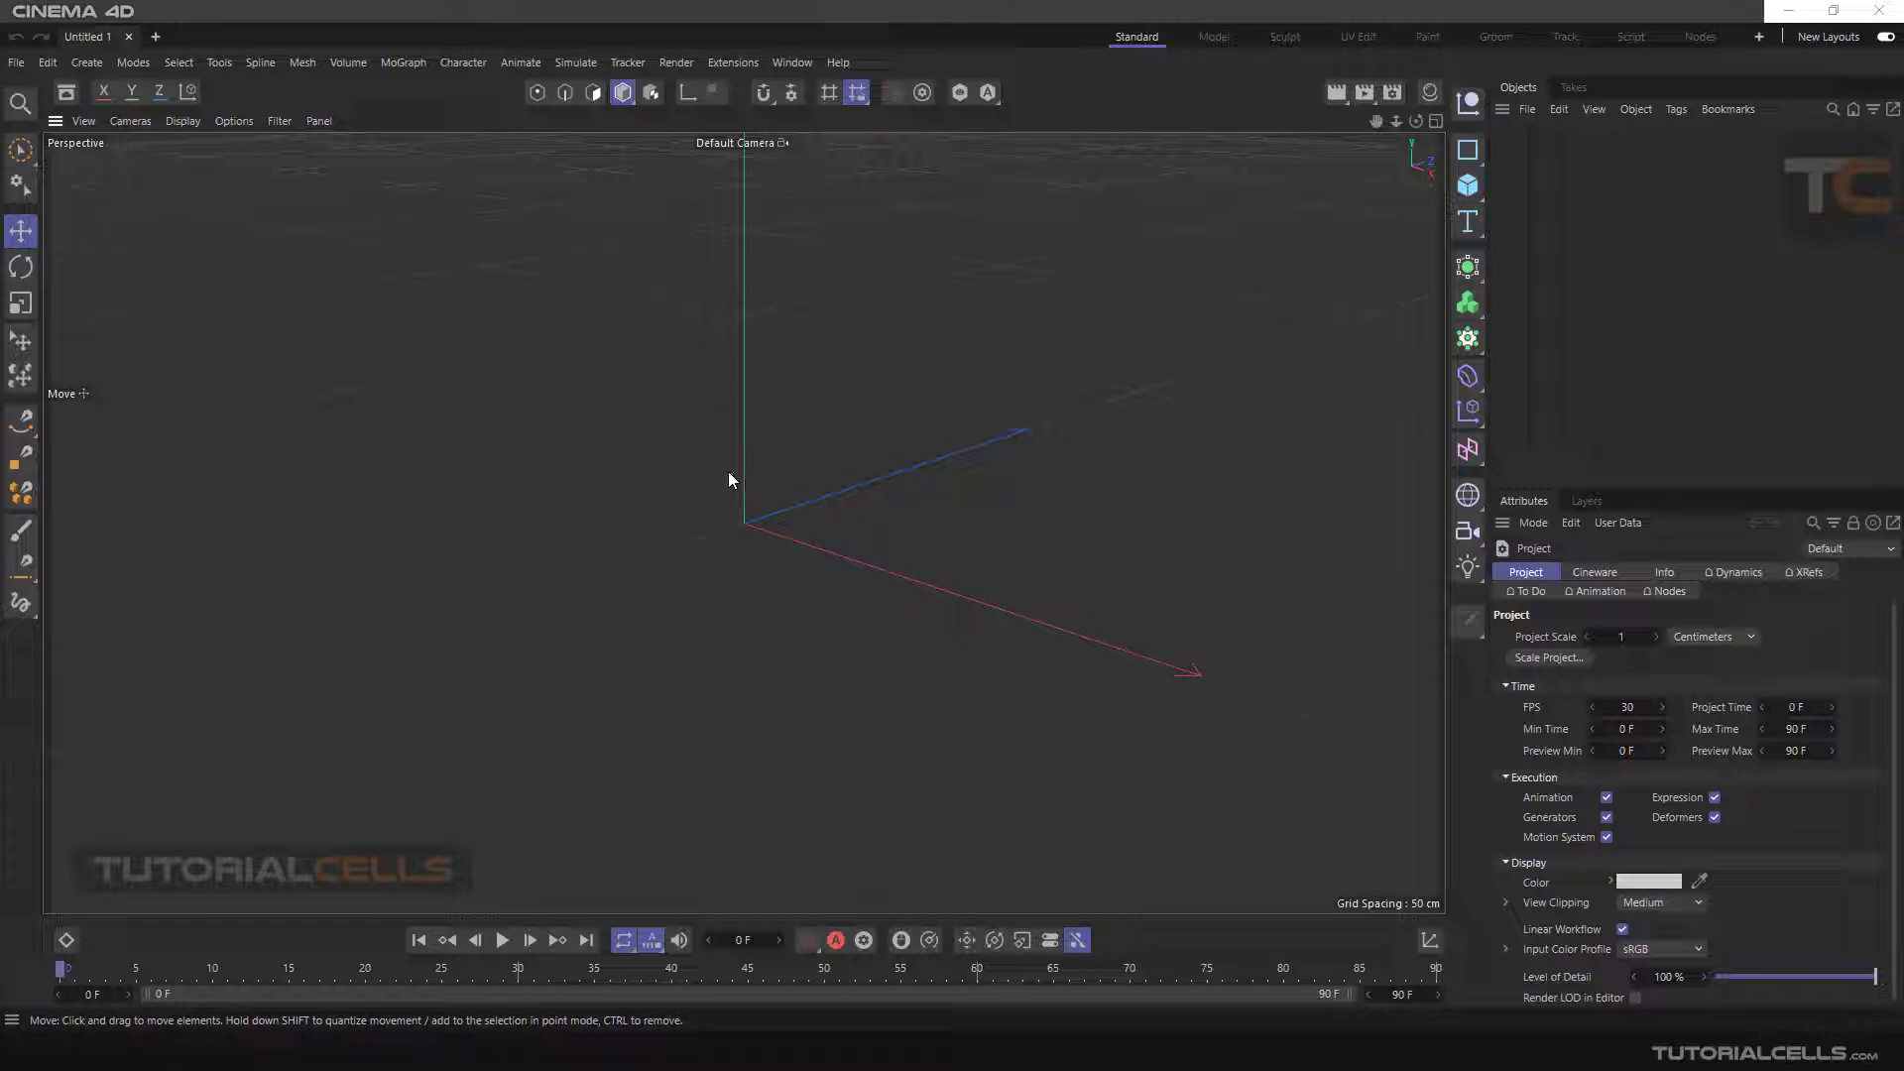
Orbit the empty scene and toggle the four-view layout on and back off
mouse_move(731, 480)
alt+mouse_down()
mouse_move(727, 425)
mouse_move(727, 519)
mouse_move(771, 441)
mouse_move(740, 509)
mouse_move(756, 502)
alt+mouse_up()
alt+middle_drag(756, 501, 643, 472)
middle_click(642, 472)
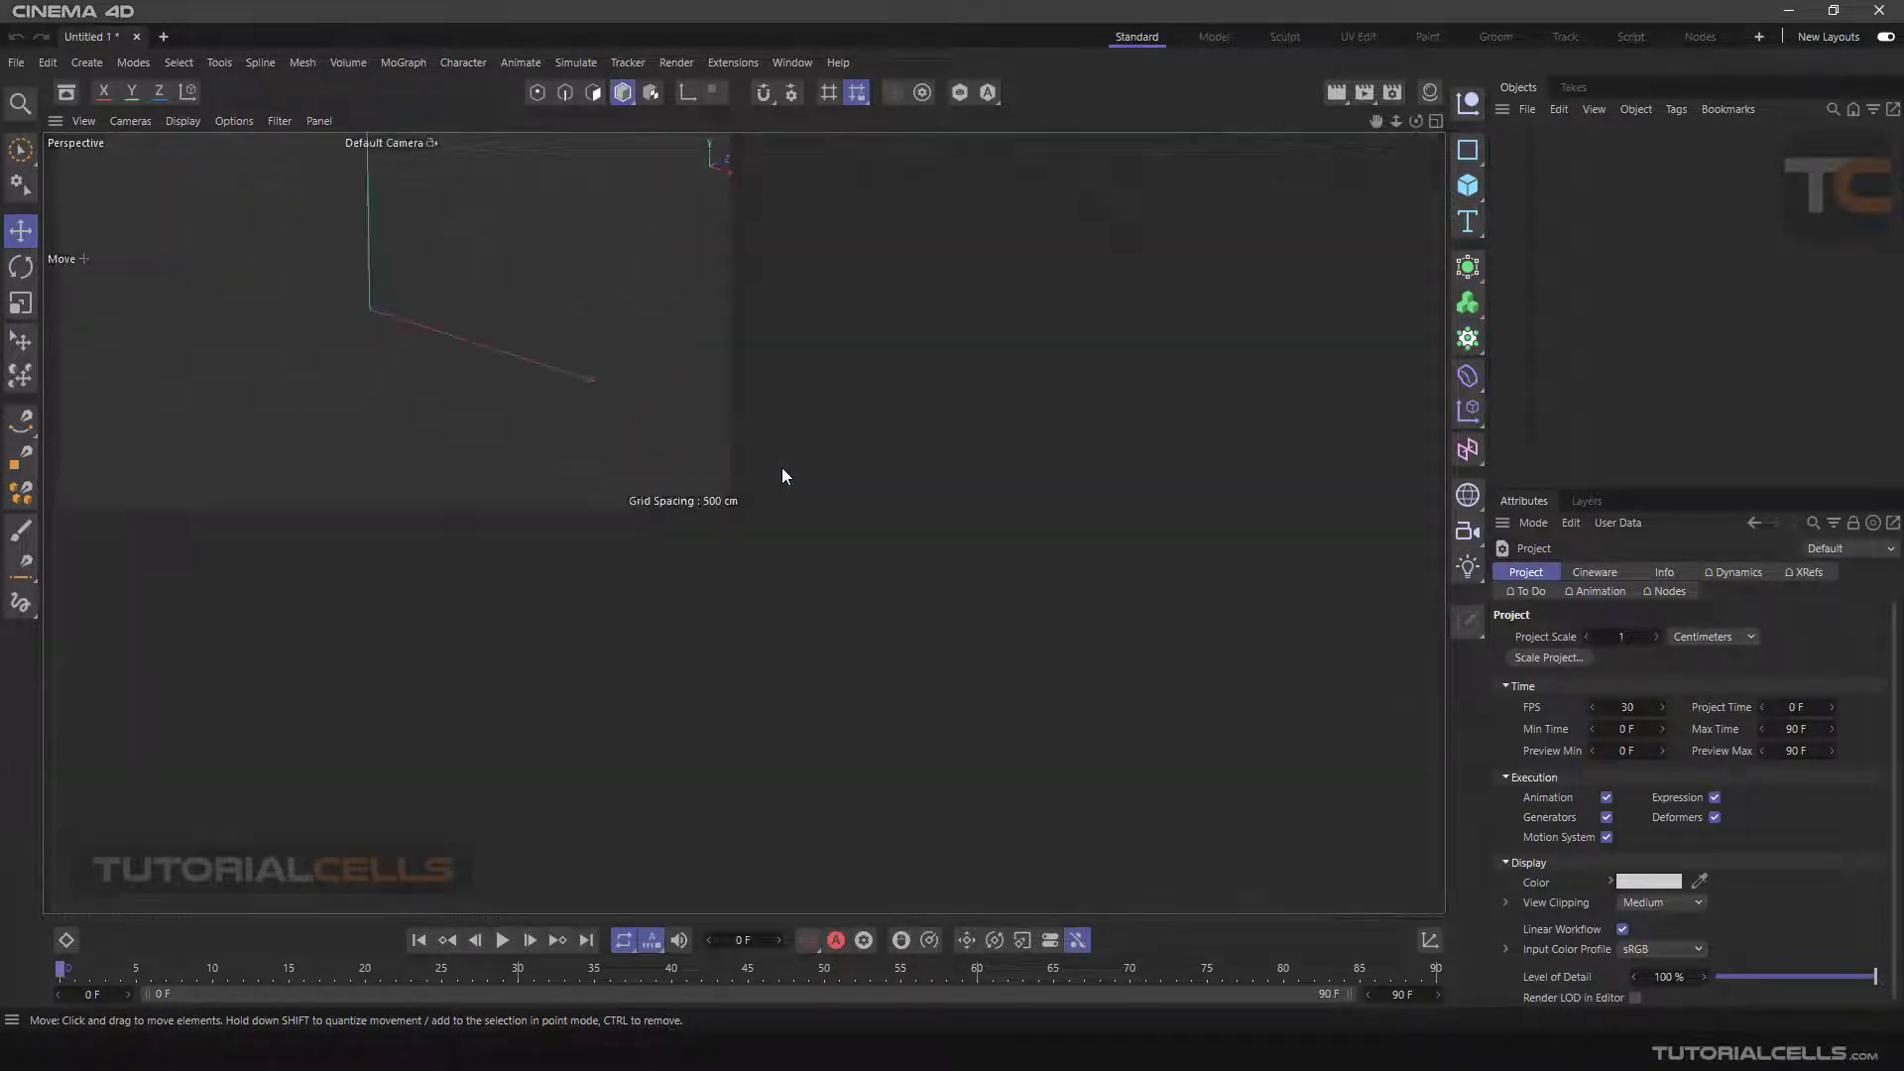
middle_click(593, 378)
alt+drag(591, 383, 866, 477)
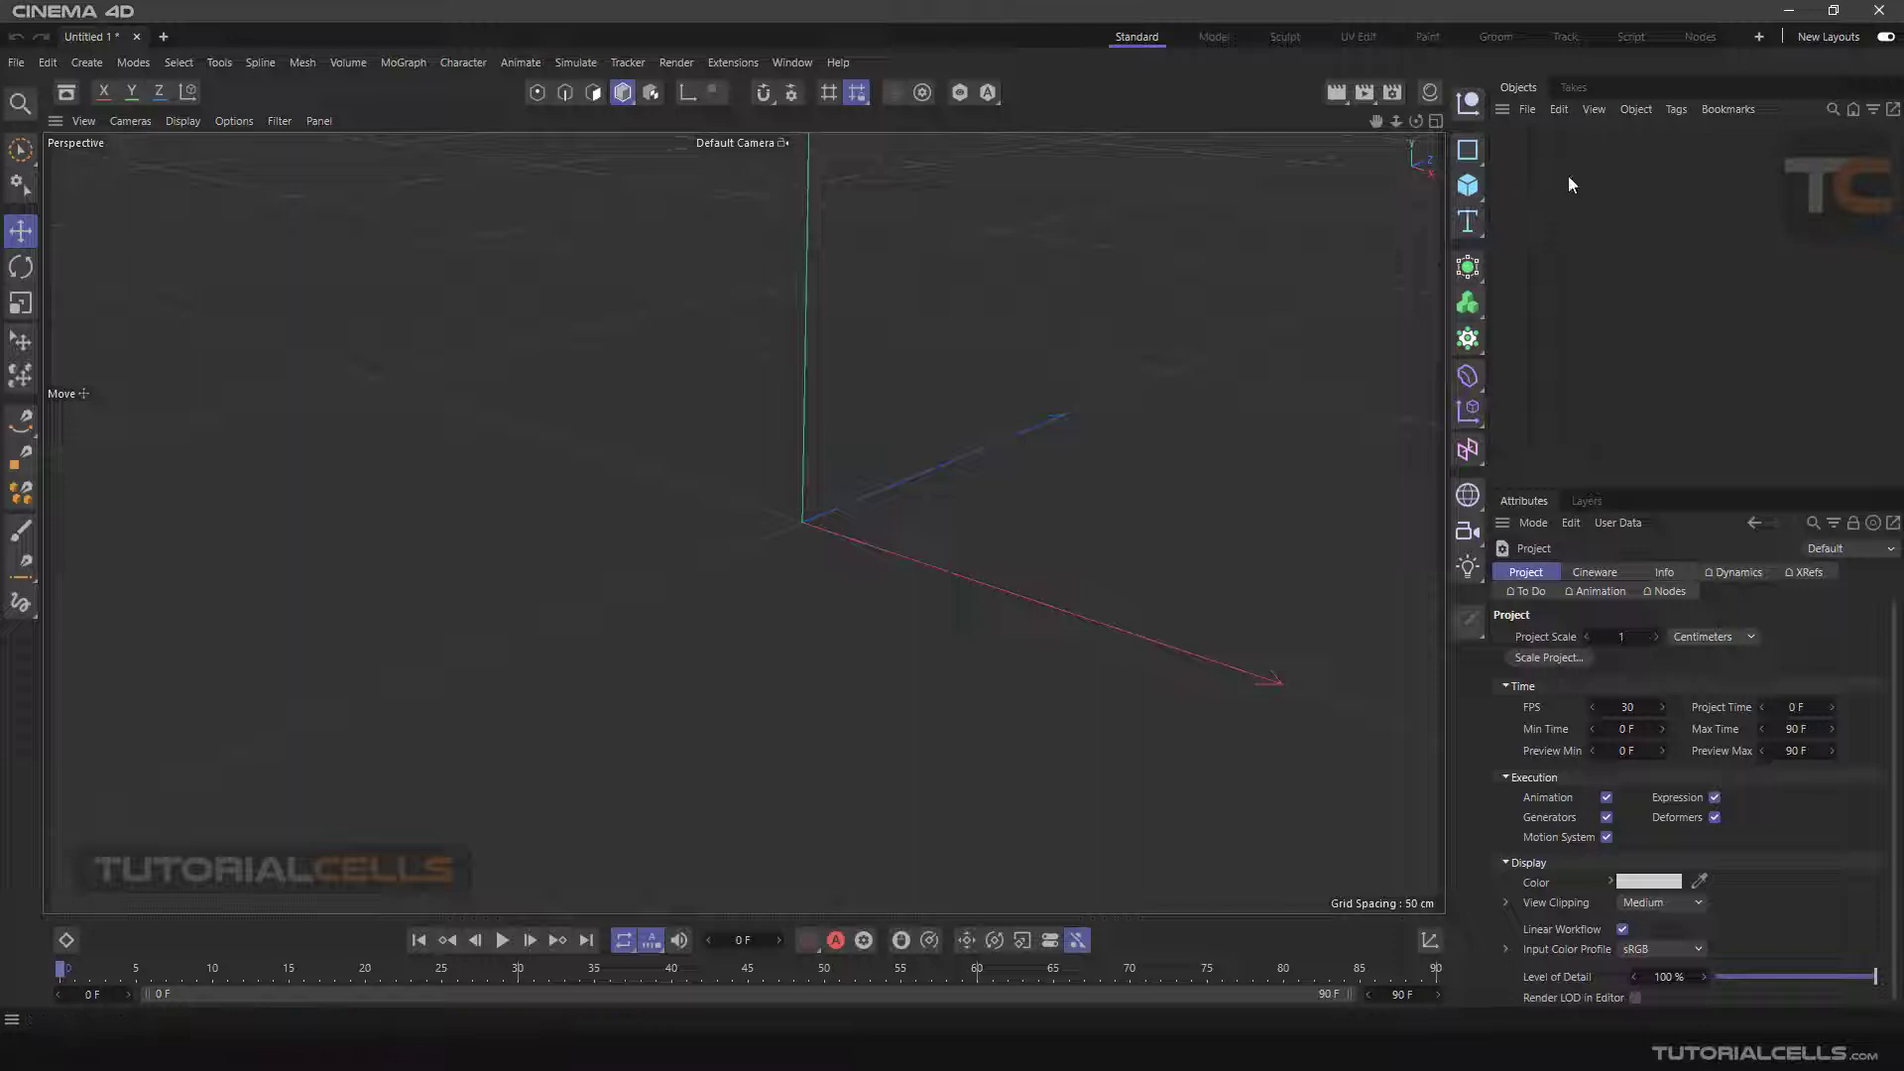
Add a Cube and a Text Spline, then select both in Objects and delete them
click(1468, 185)
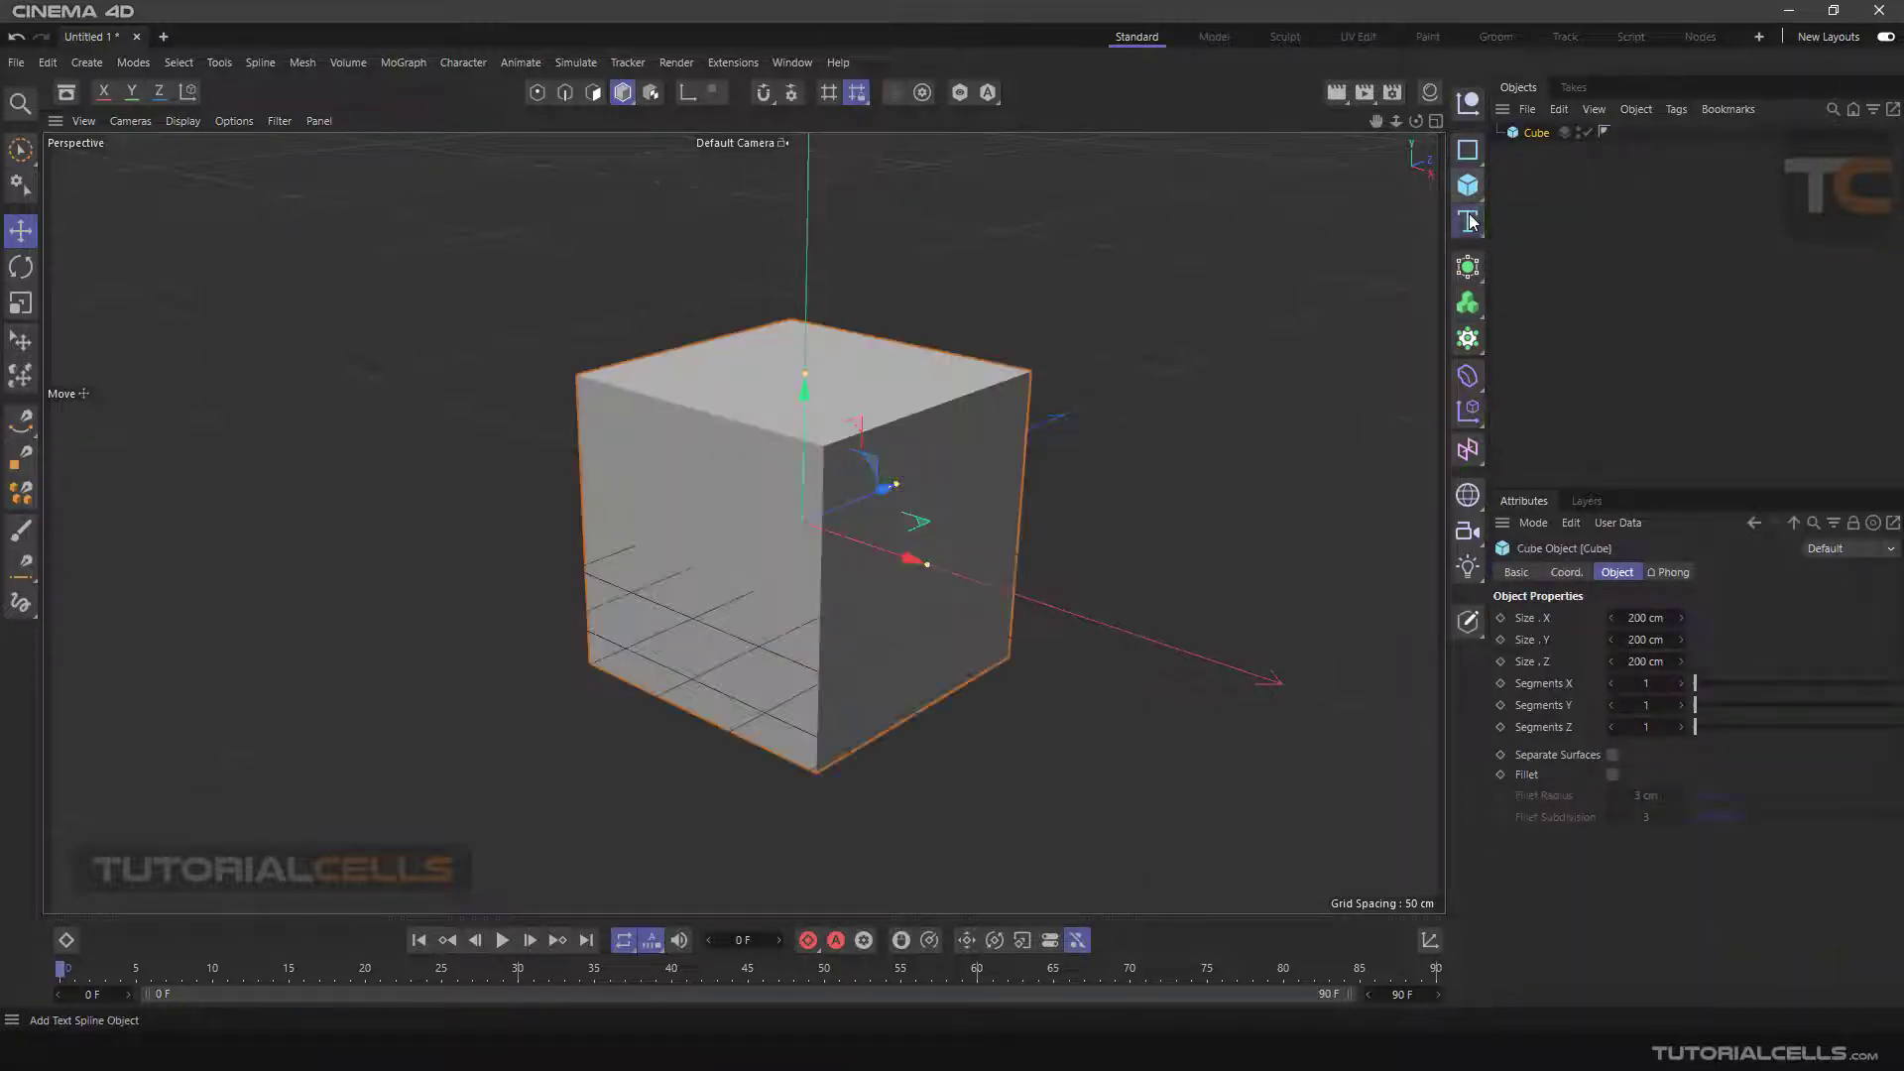
click(1467, 220)
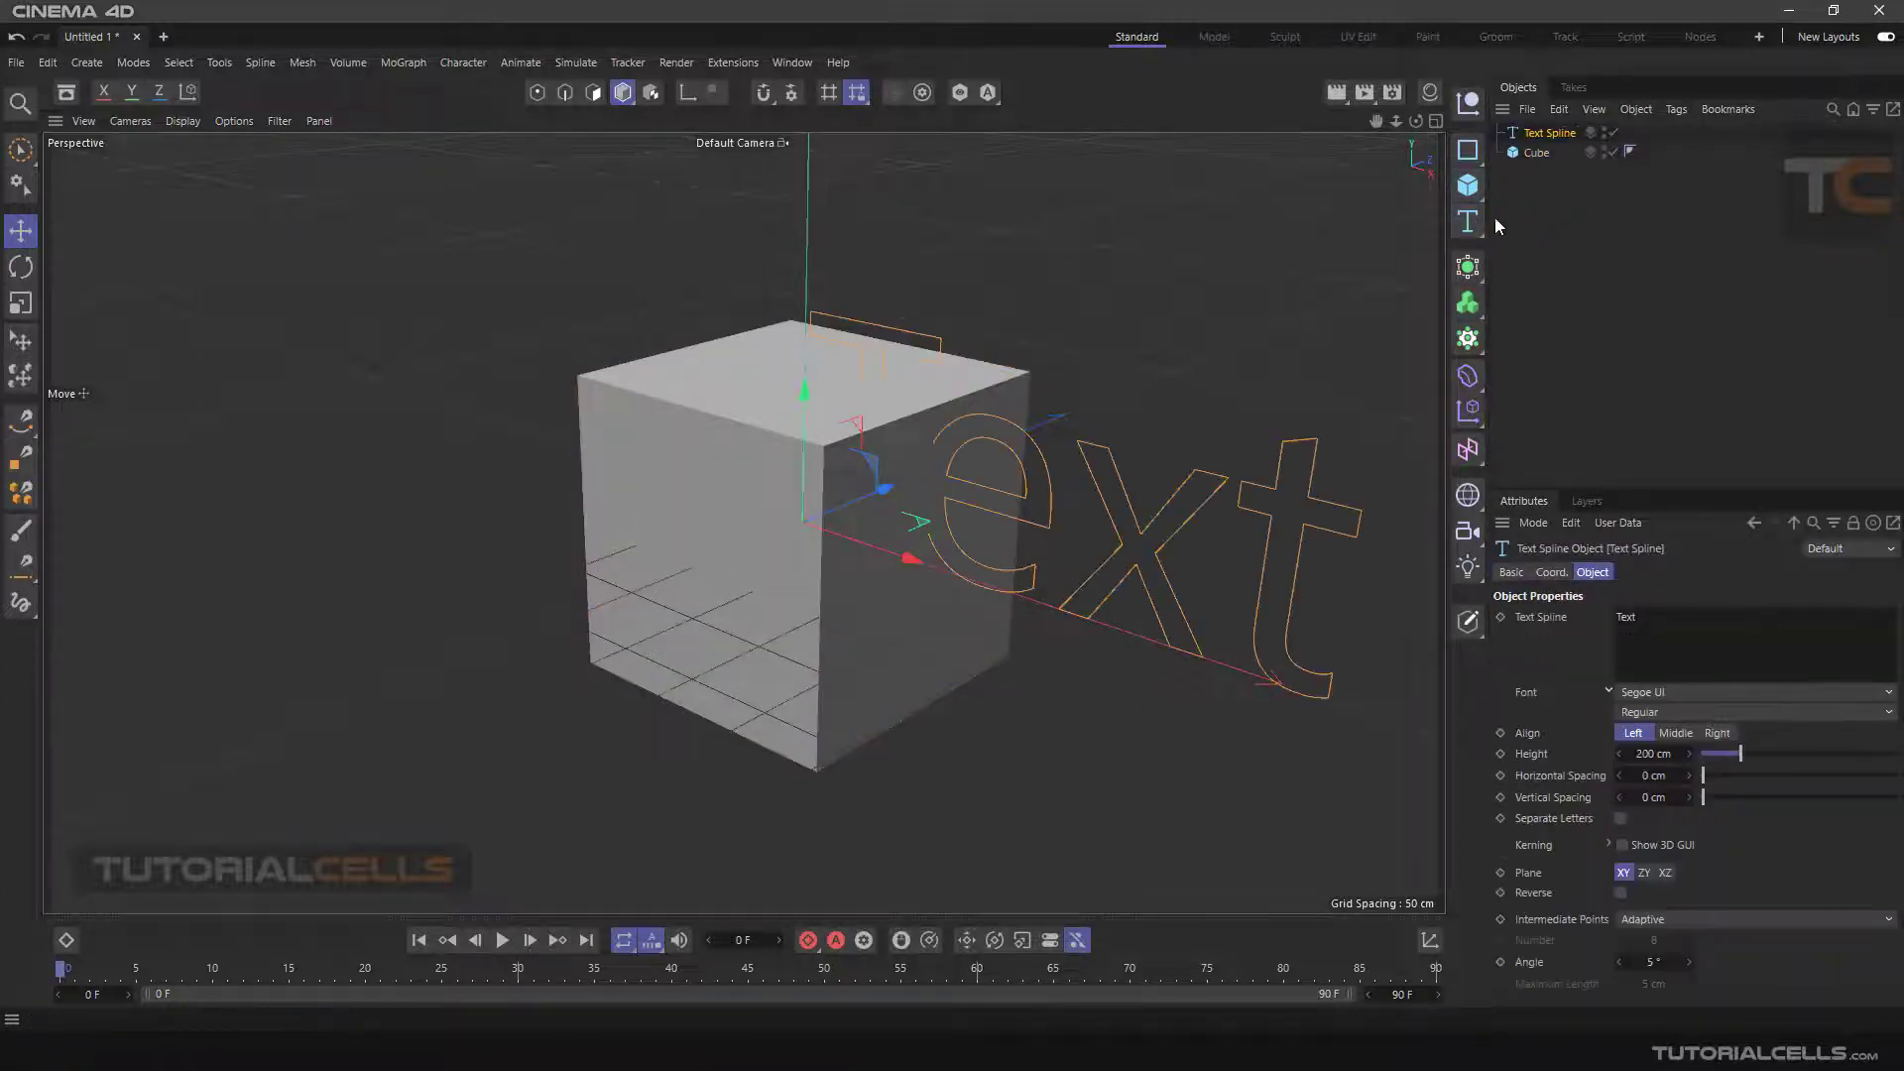
drag(1563, 173, 1524, 133)
key(Delete)
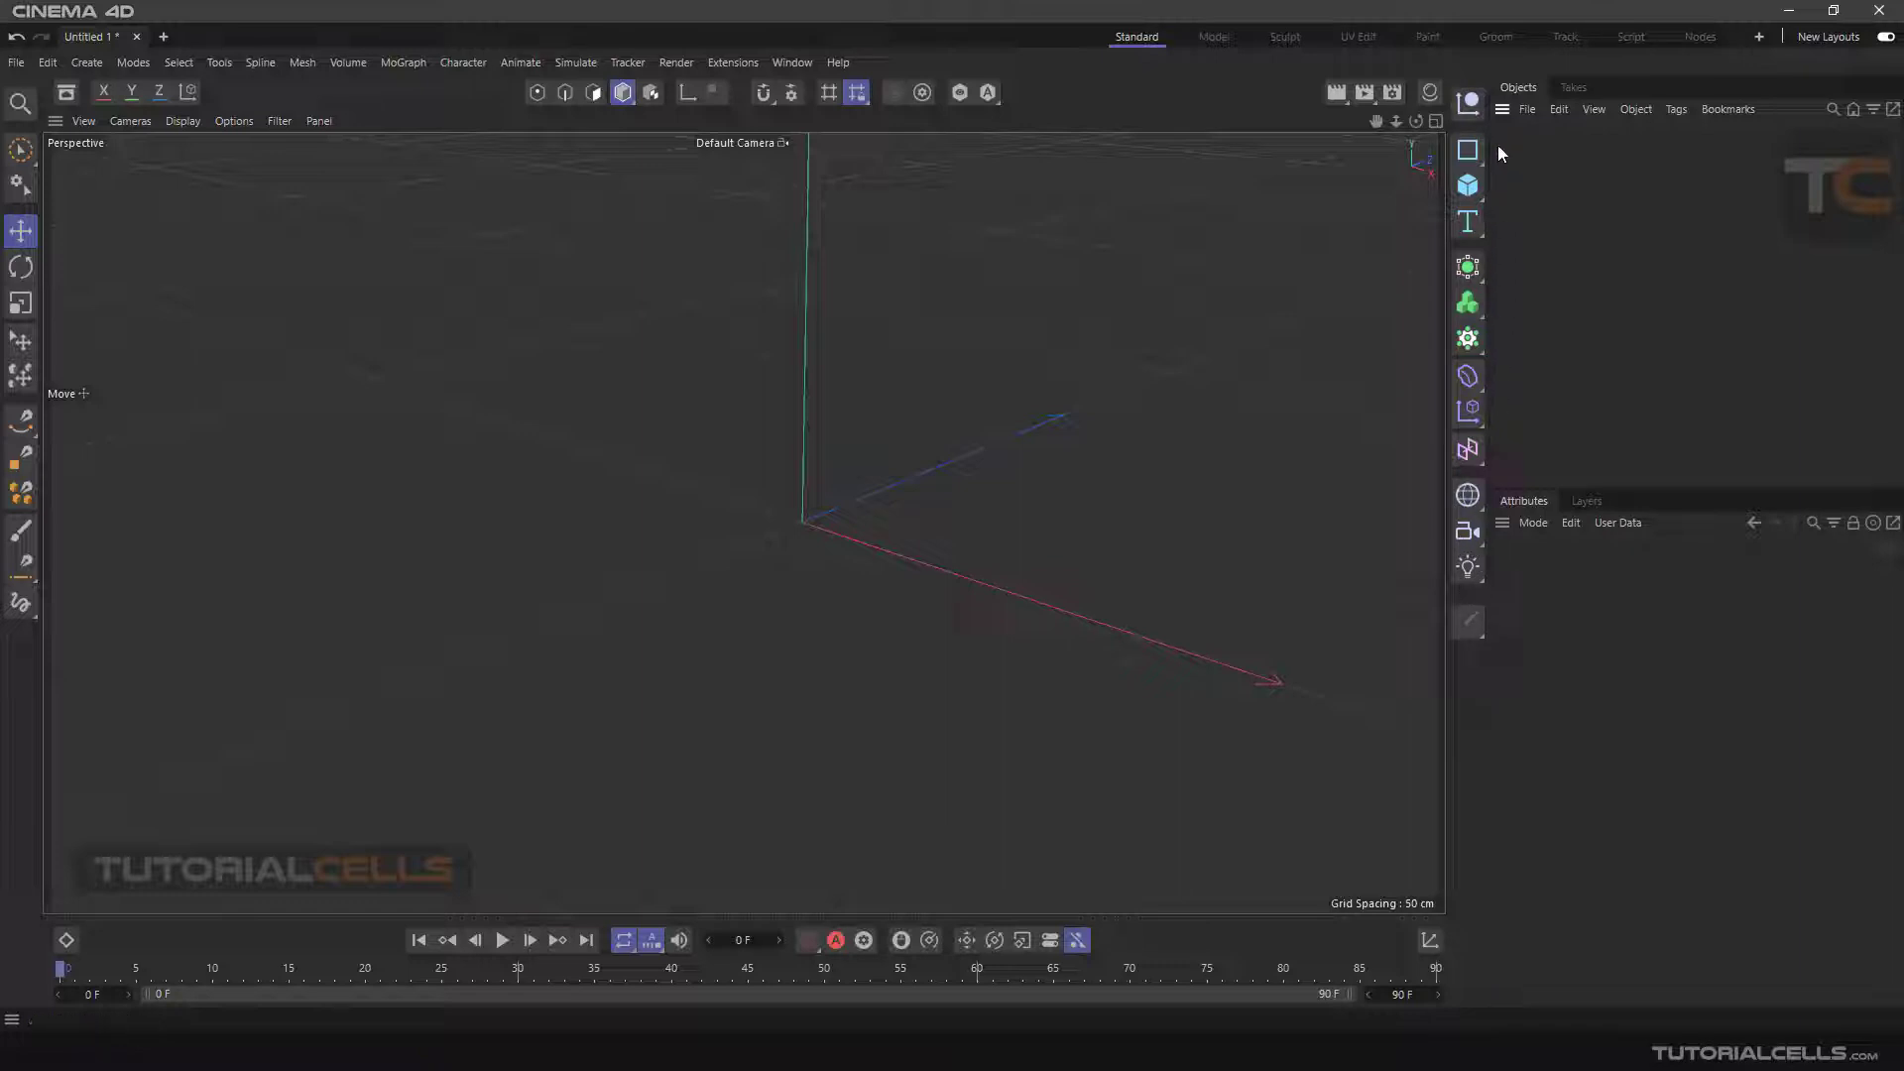
Browse the Spline, Primitive, Text, Volume and Field palettes, then add a 200 cm Cube
click(1474, 164)
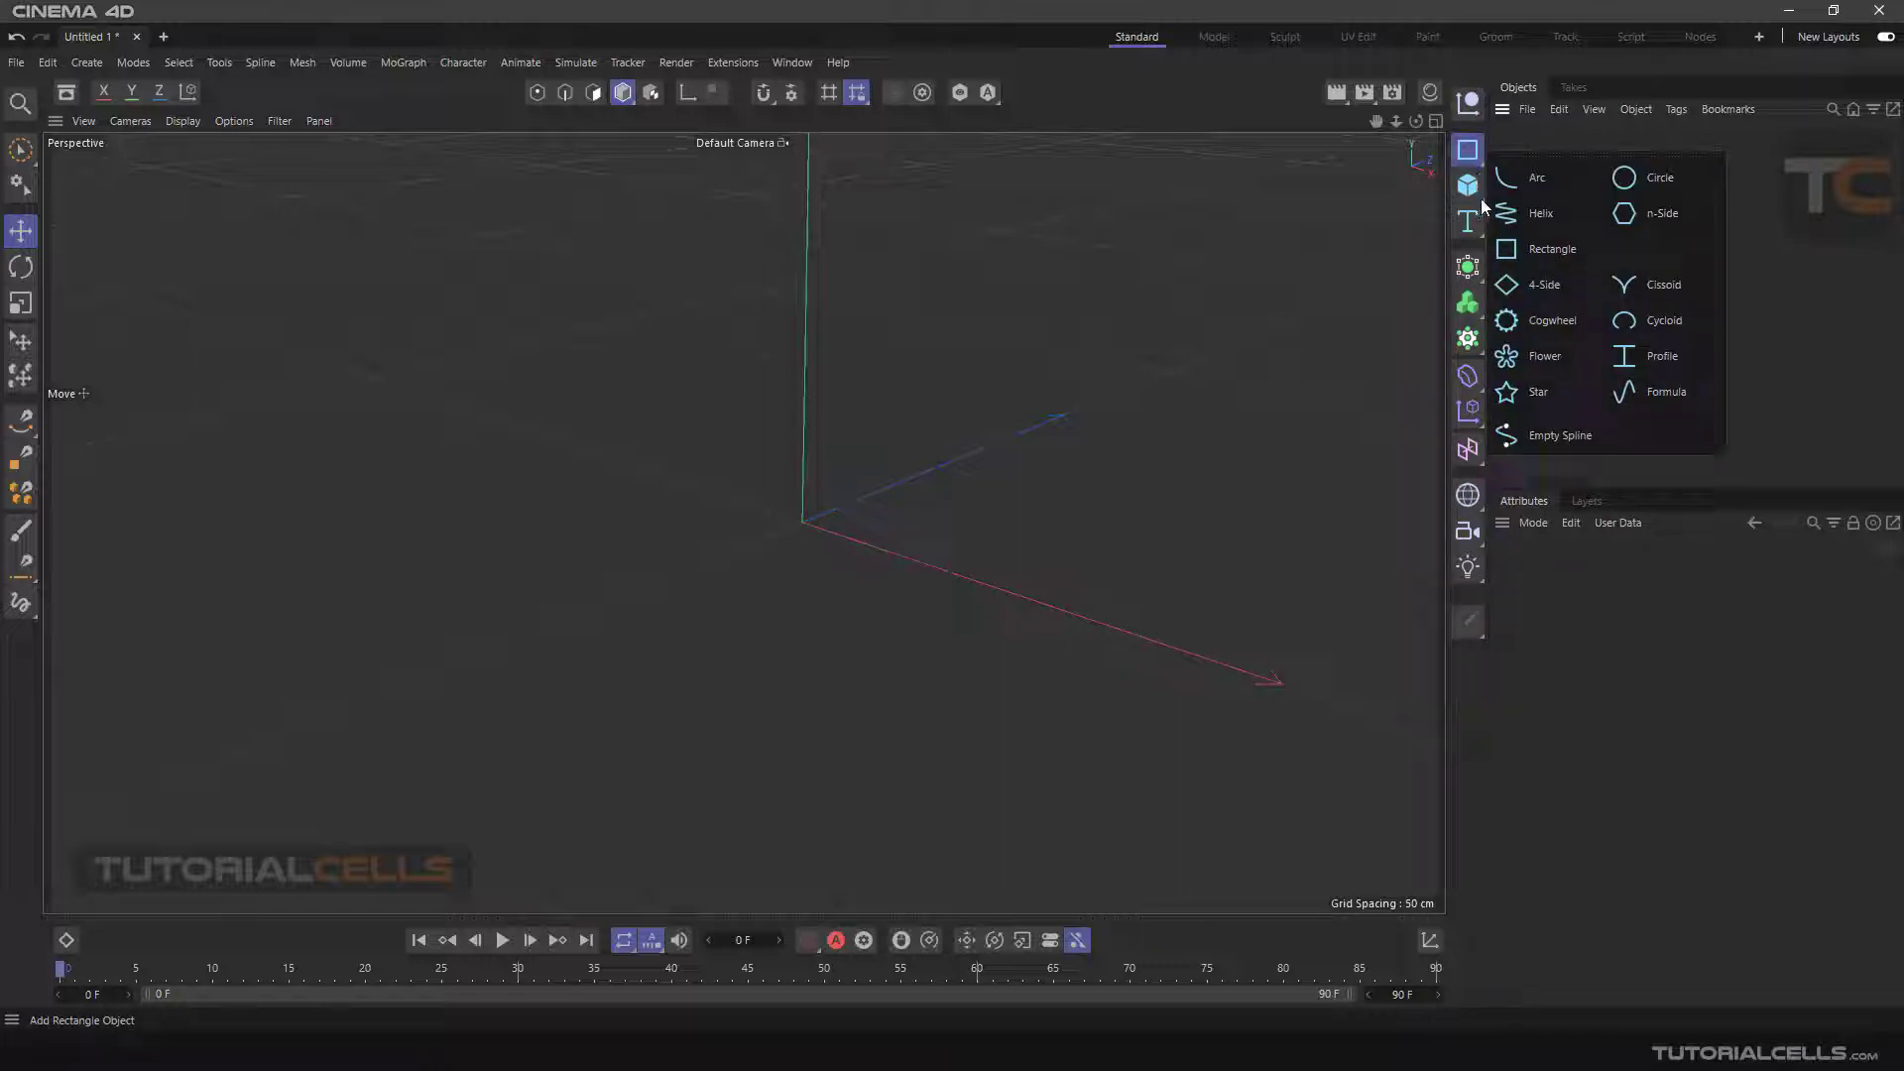
click(1481, 201)
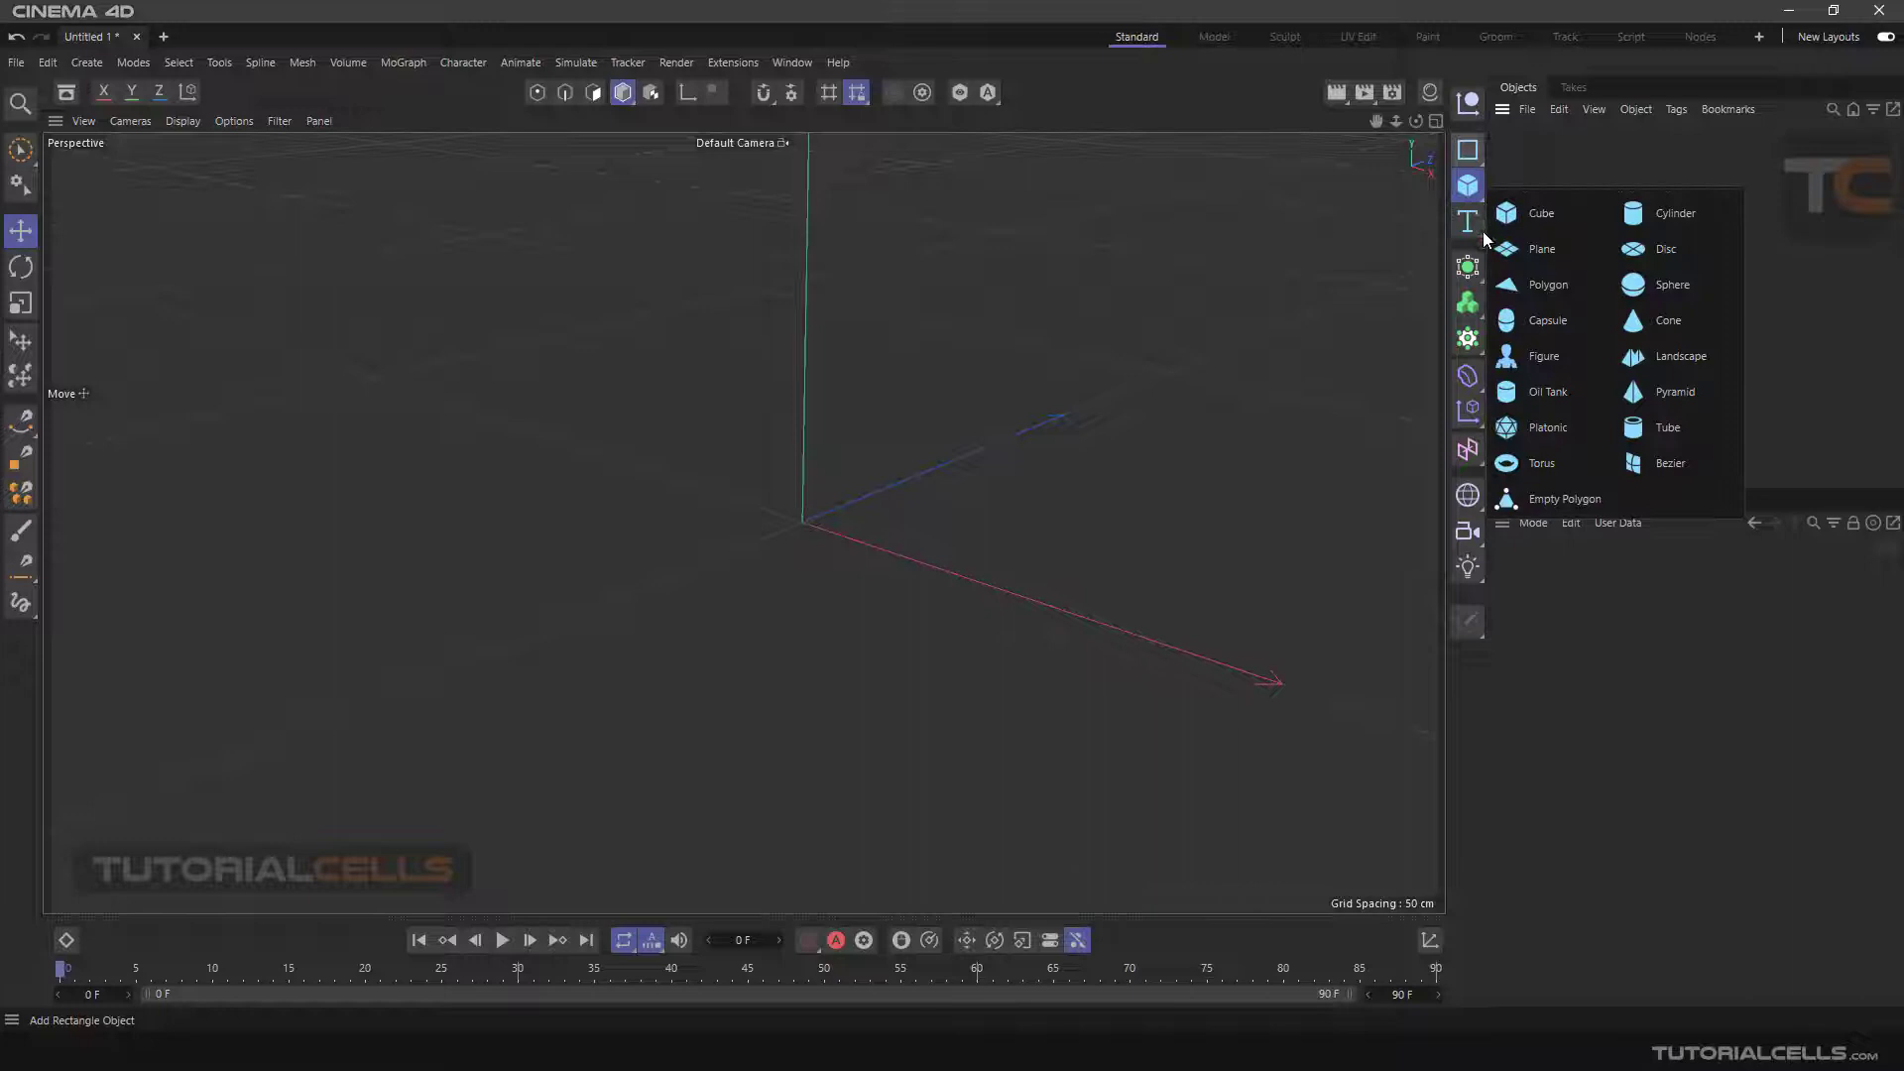
click(1483, 231)
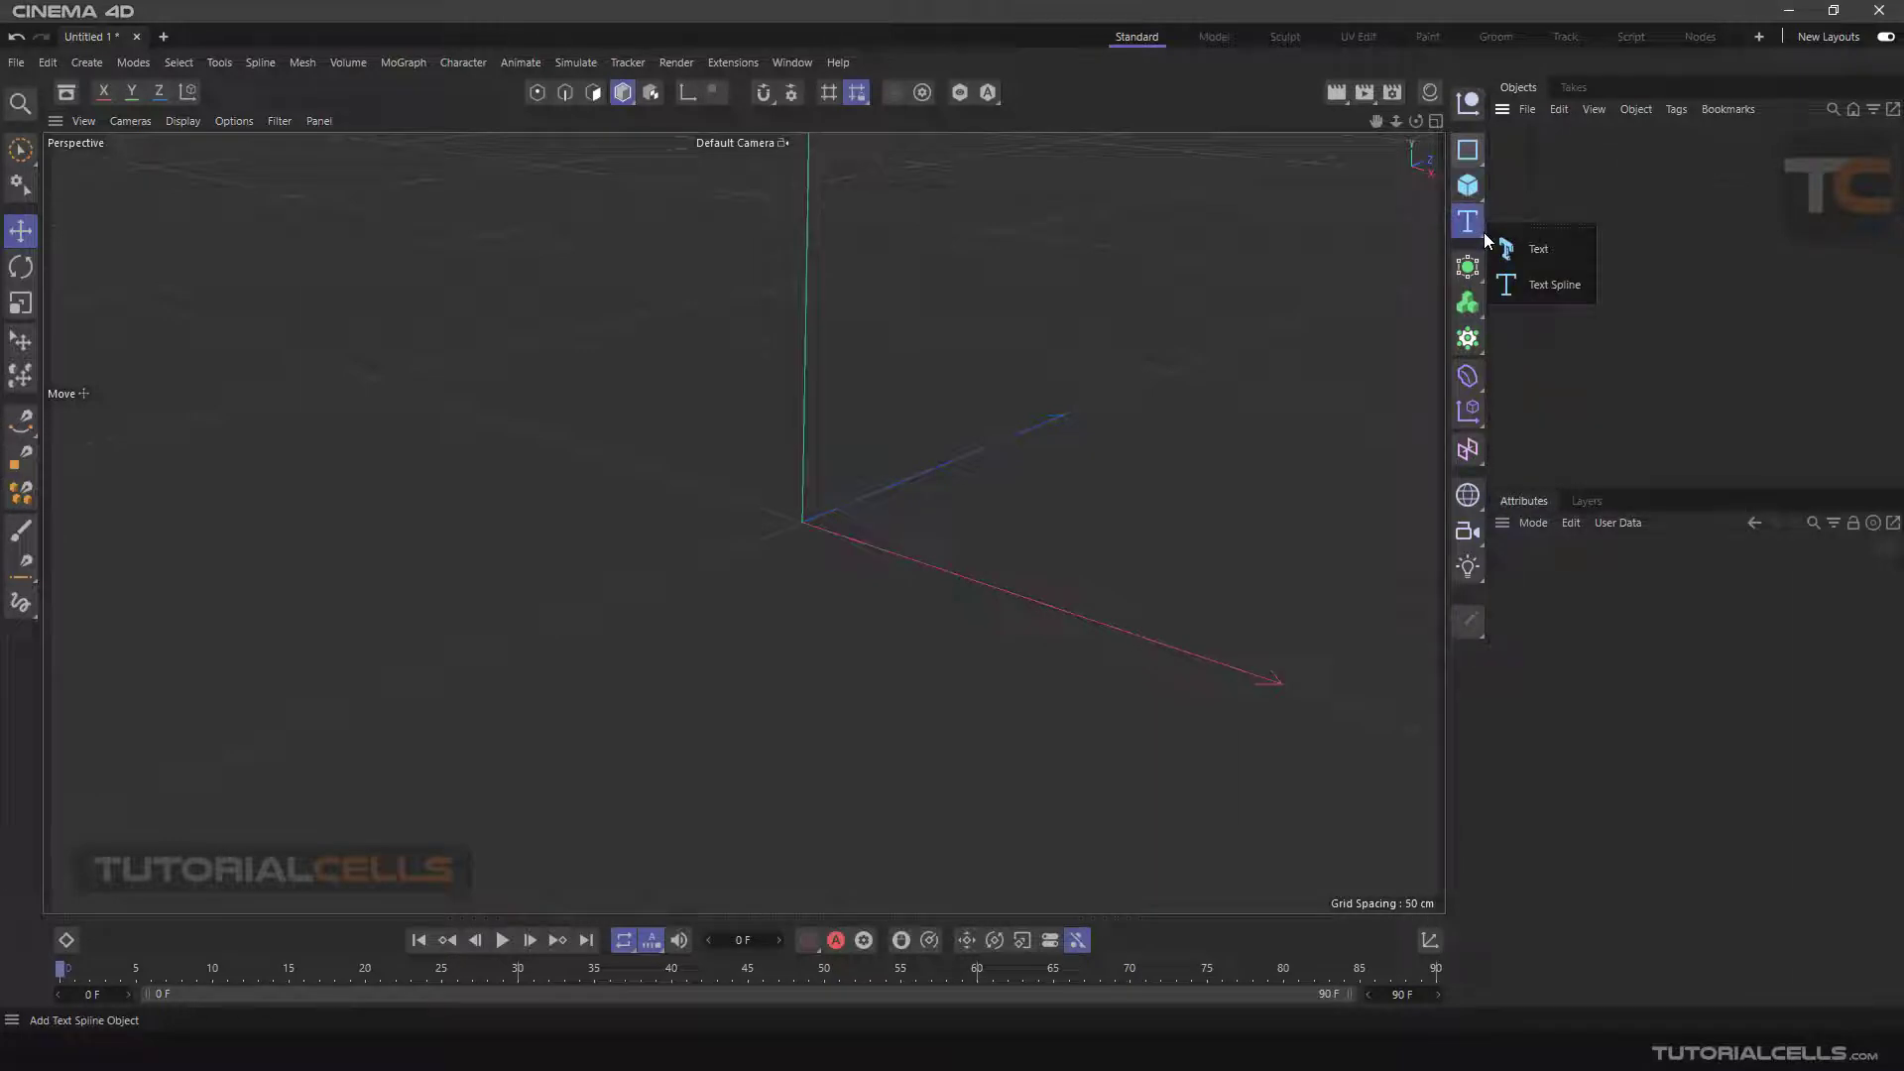
click(1484, 314)
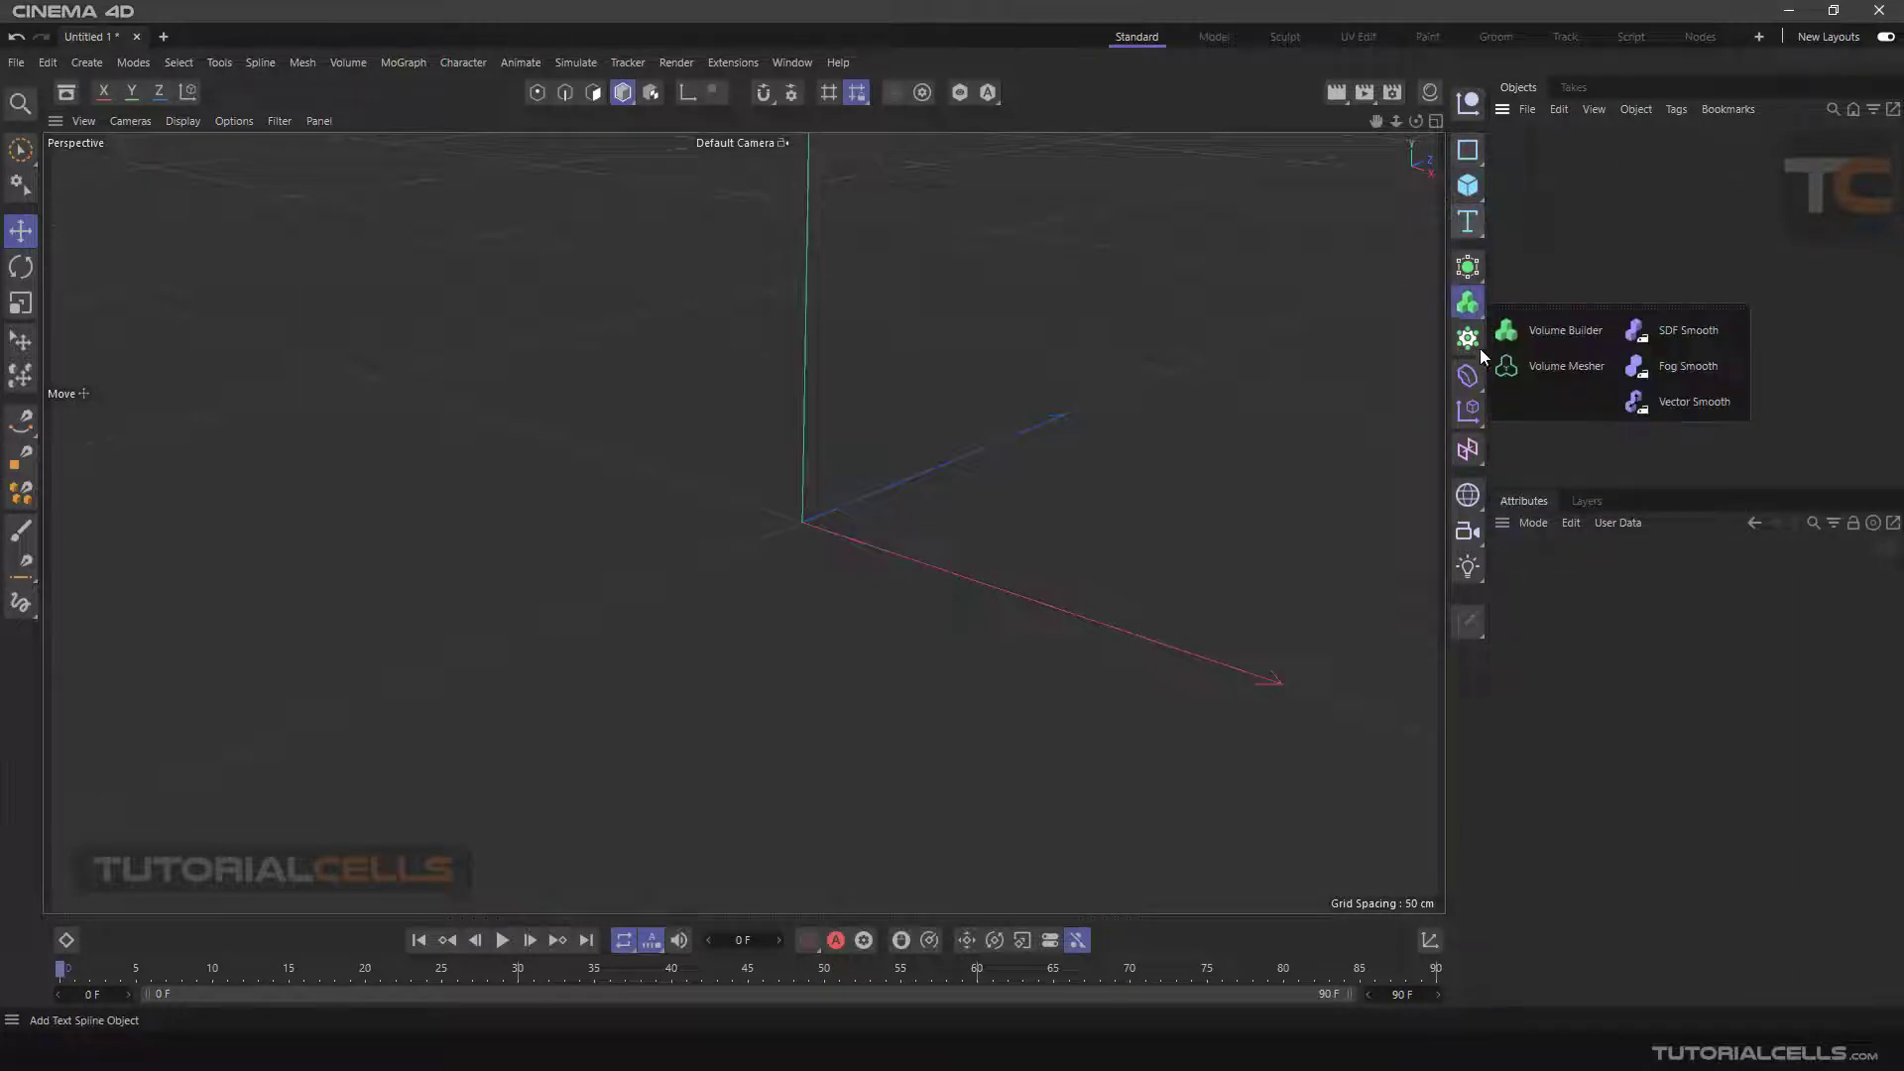
click(1481, 458)
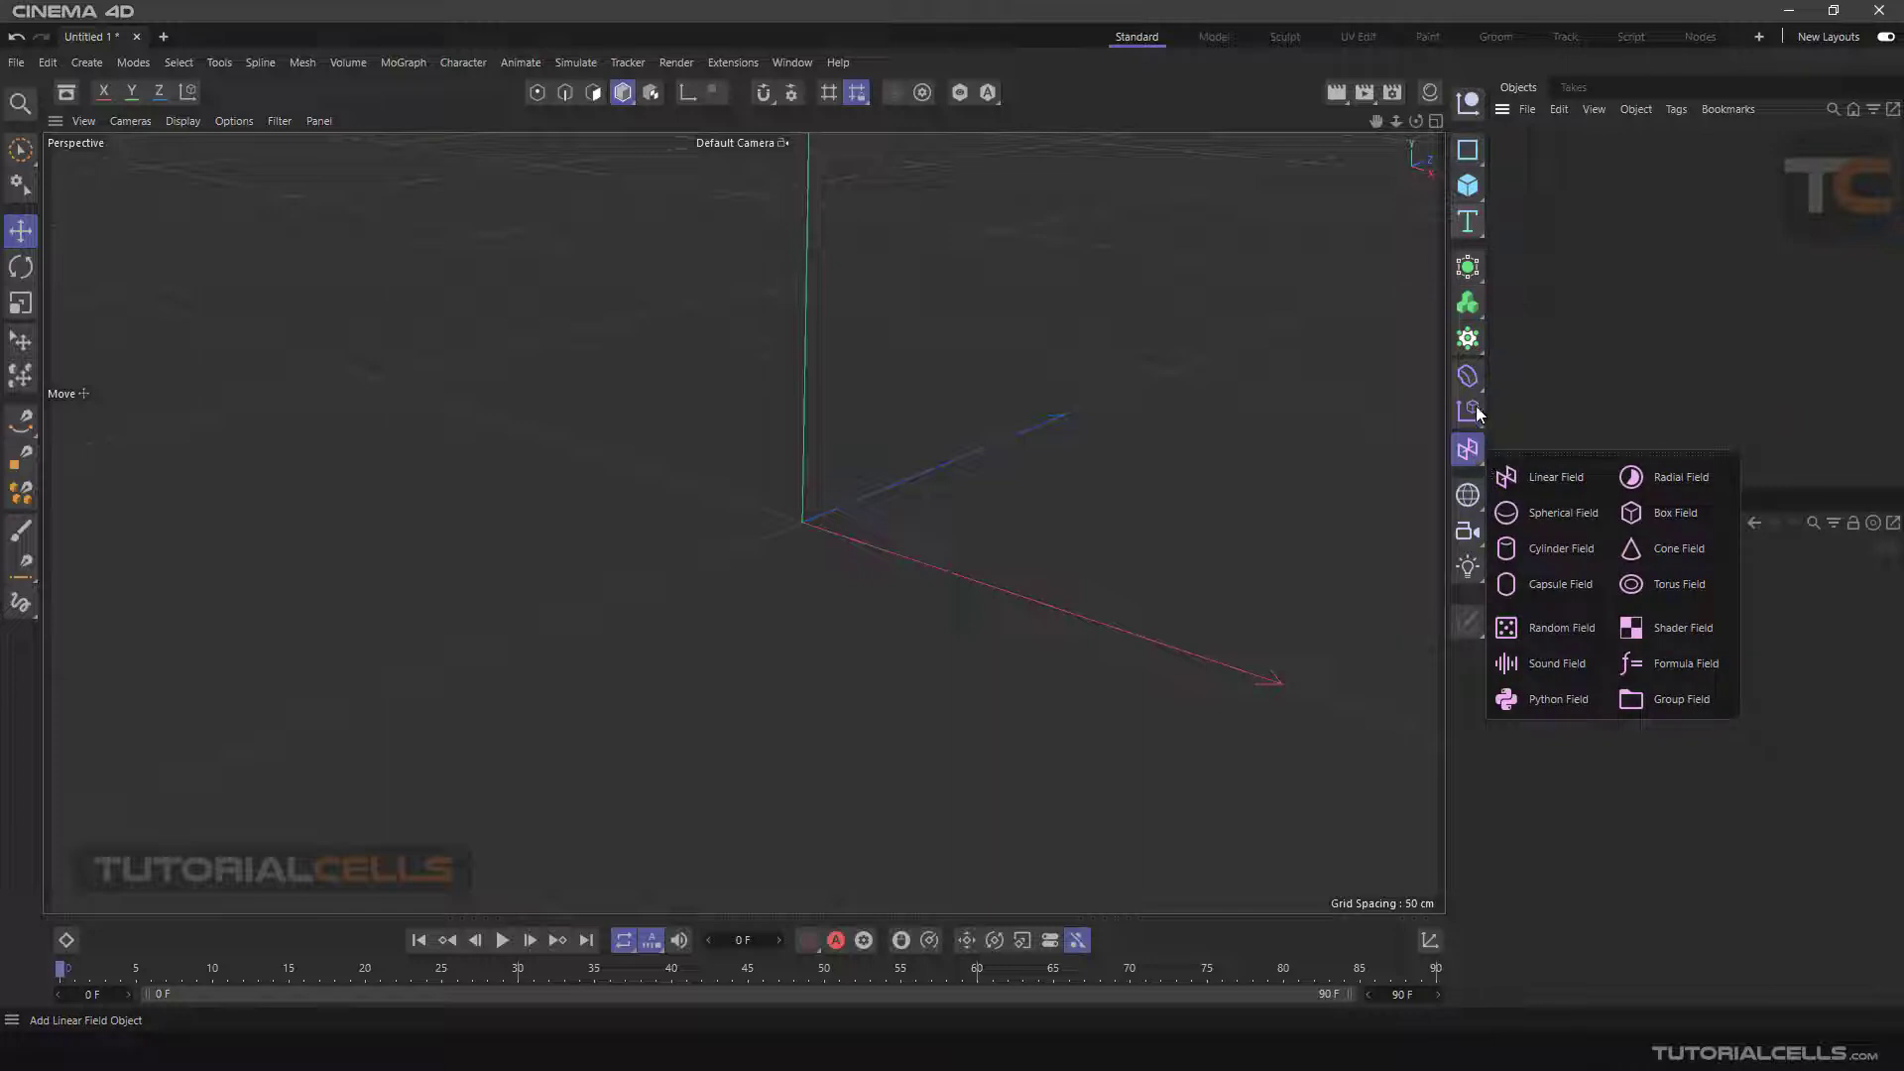
click(1483, 202)
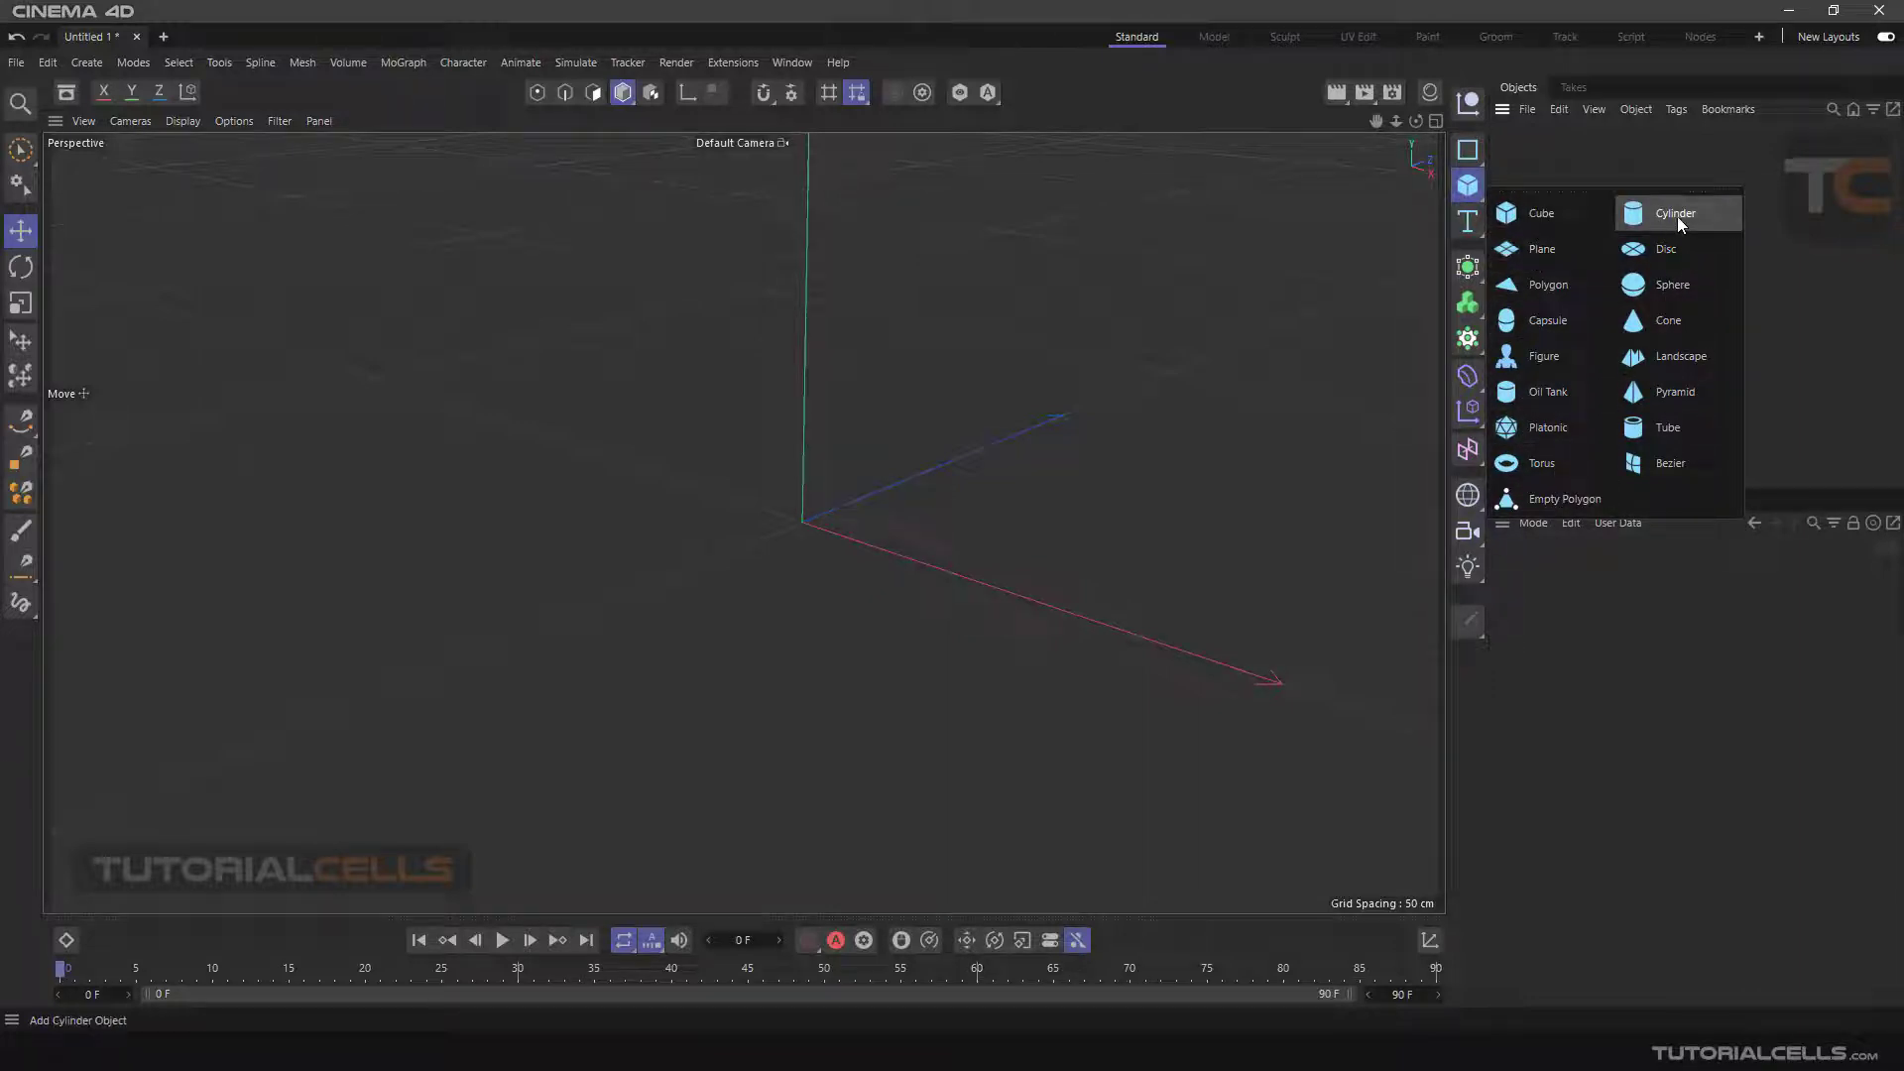
click(1517, 218)
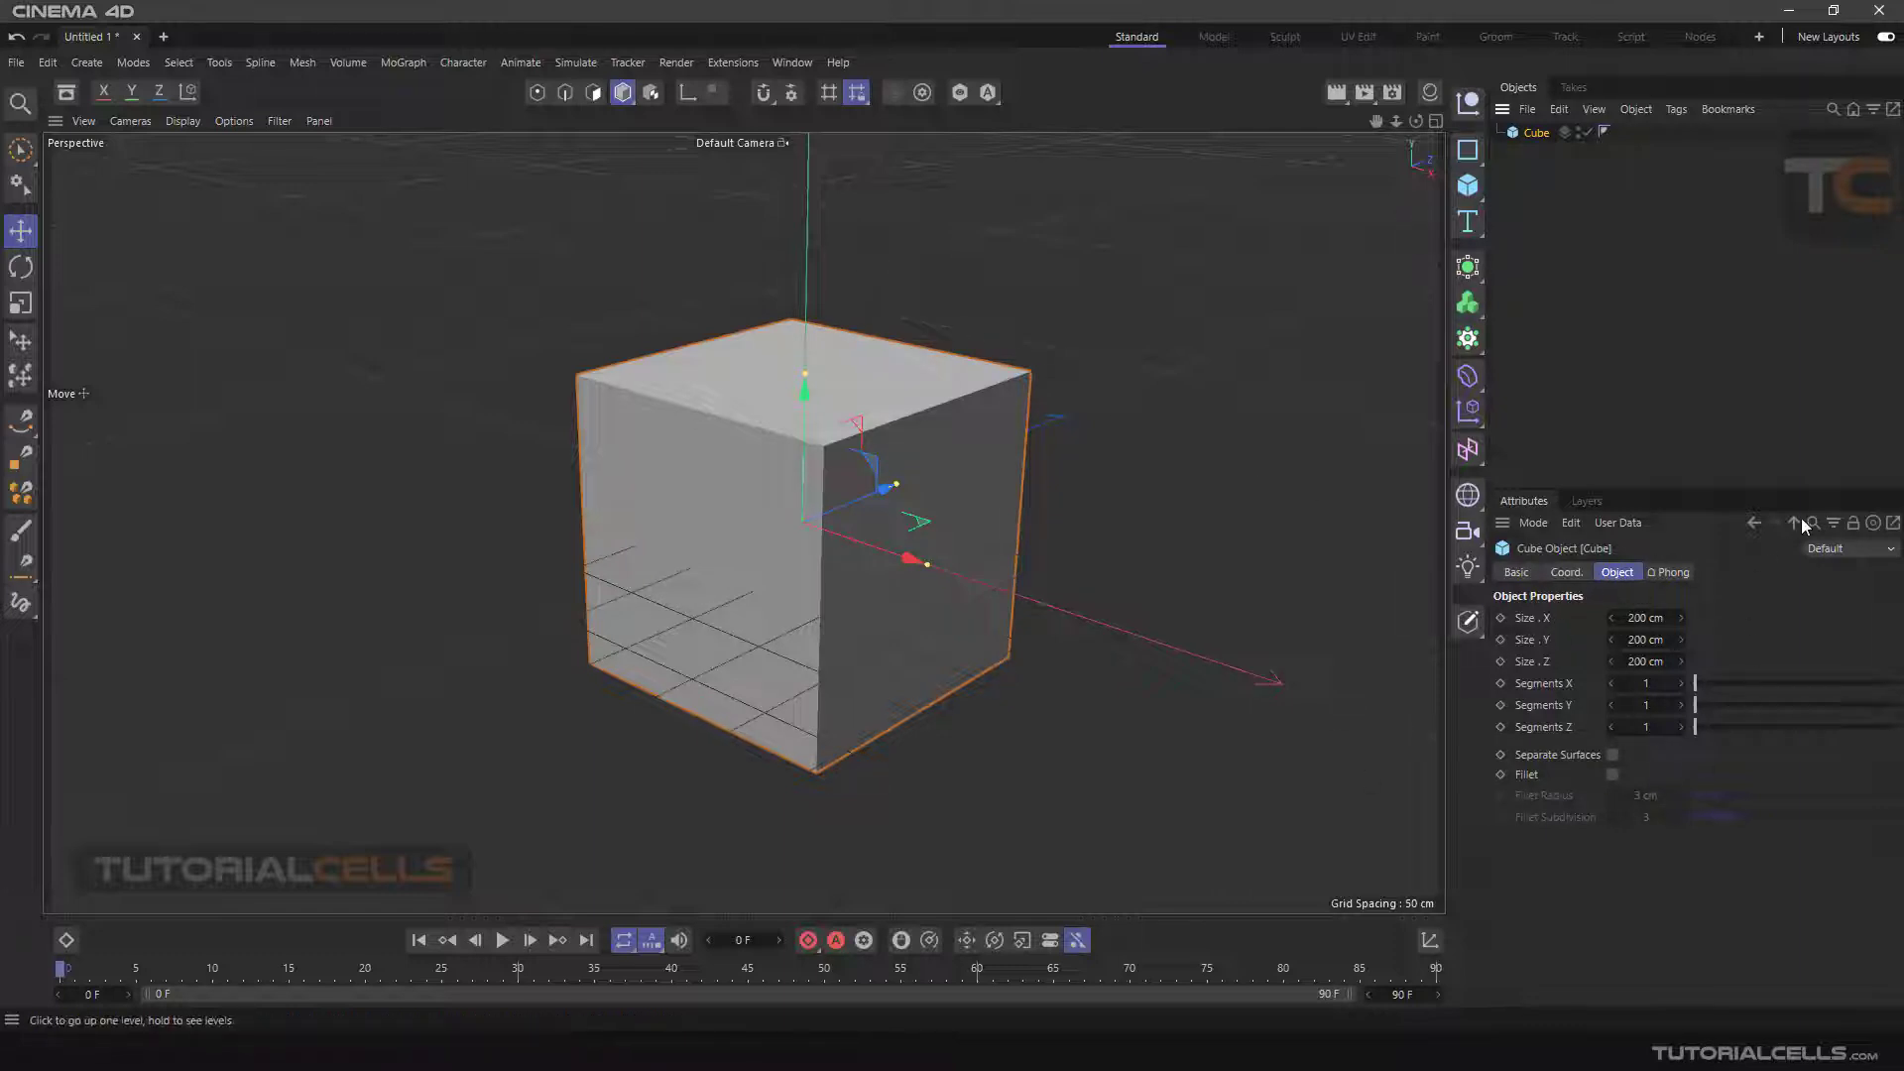
Try the Rotate, Scale and Move tools, then make the selected cube editable
click(553, 303)
click(21, 268)
click(21, 303)
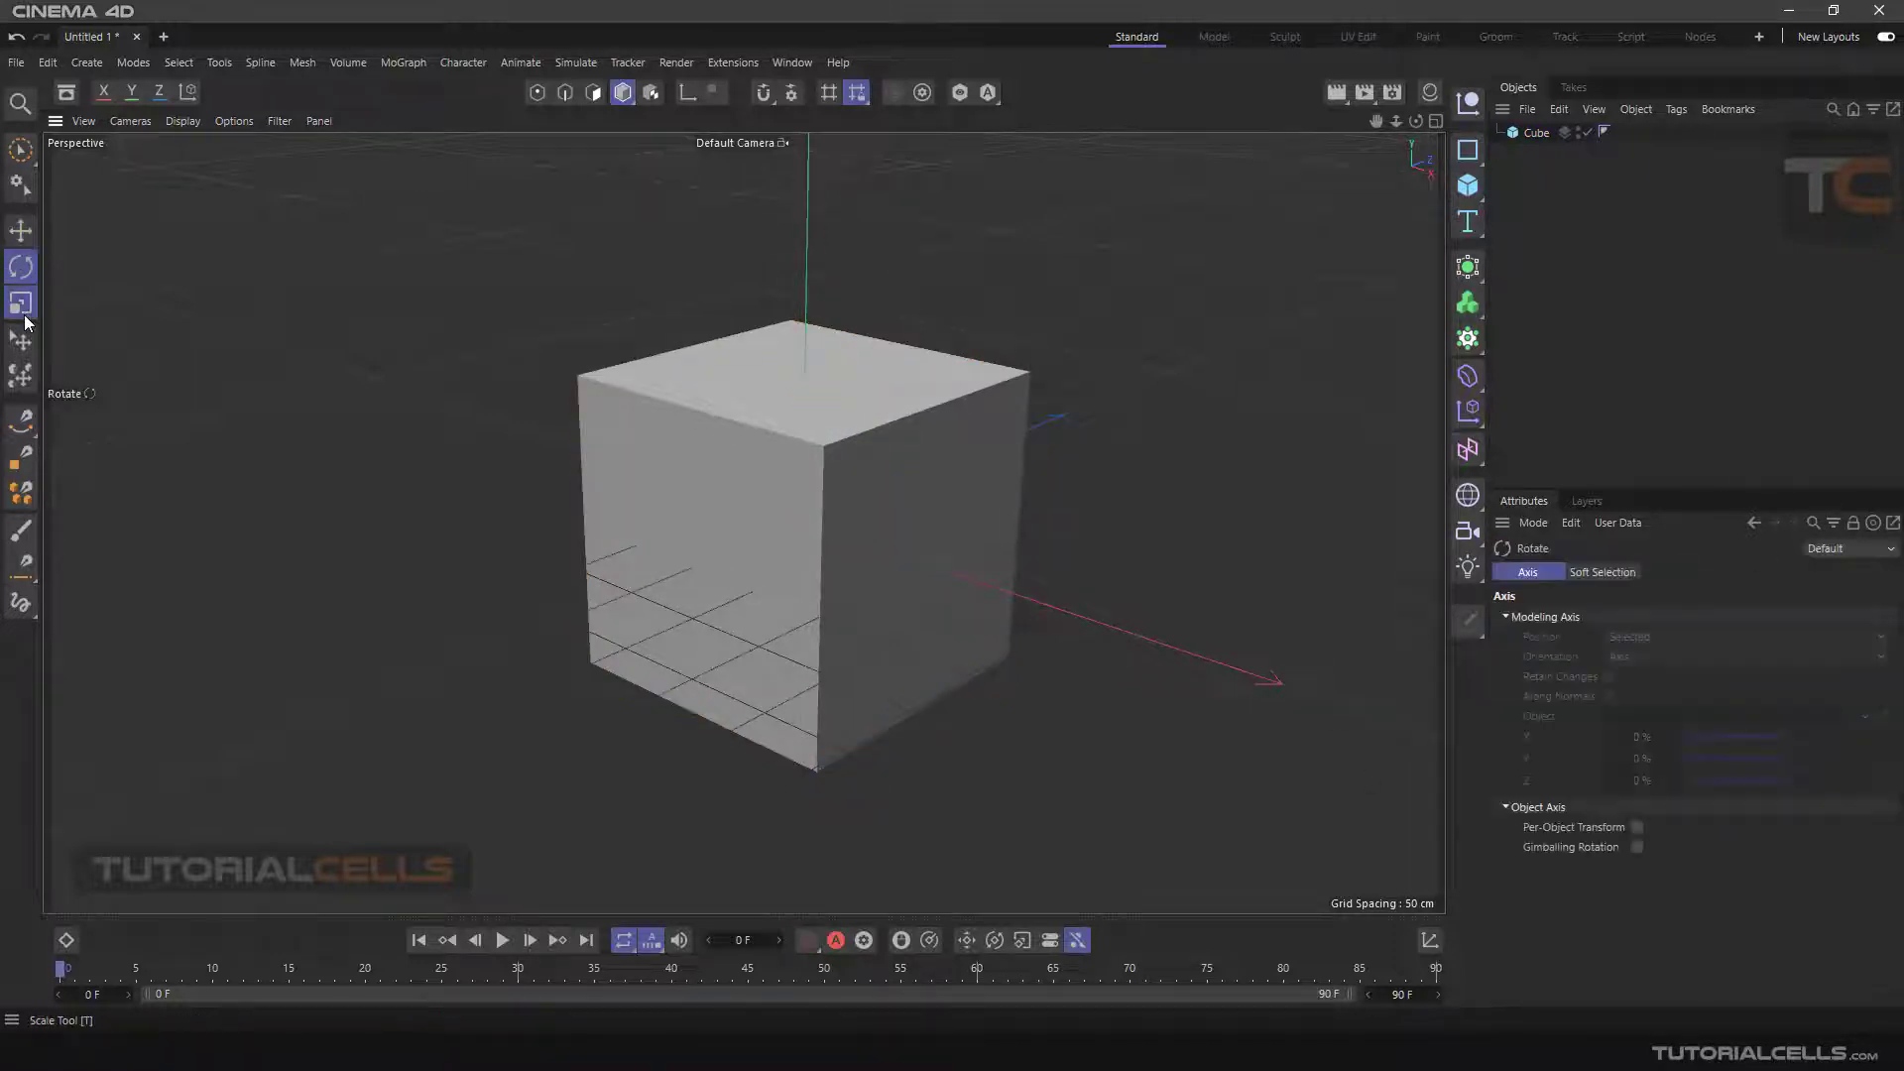
click(796, 499)
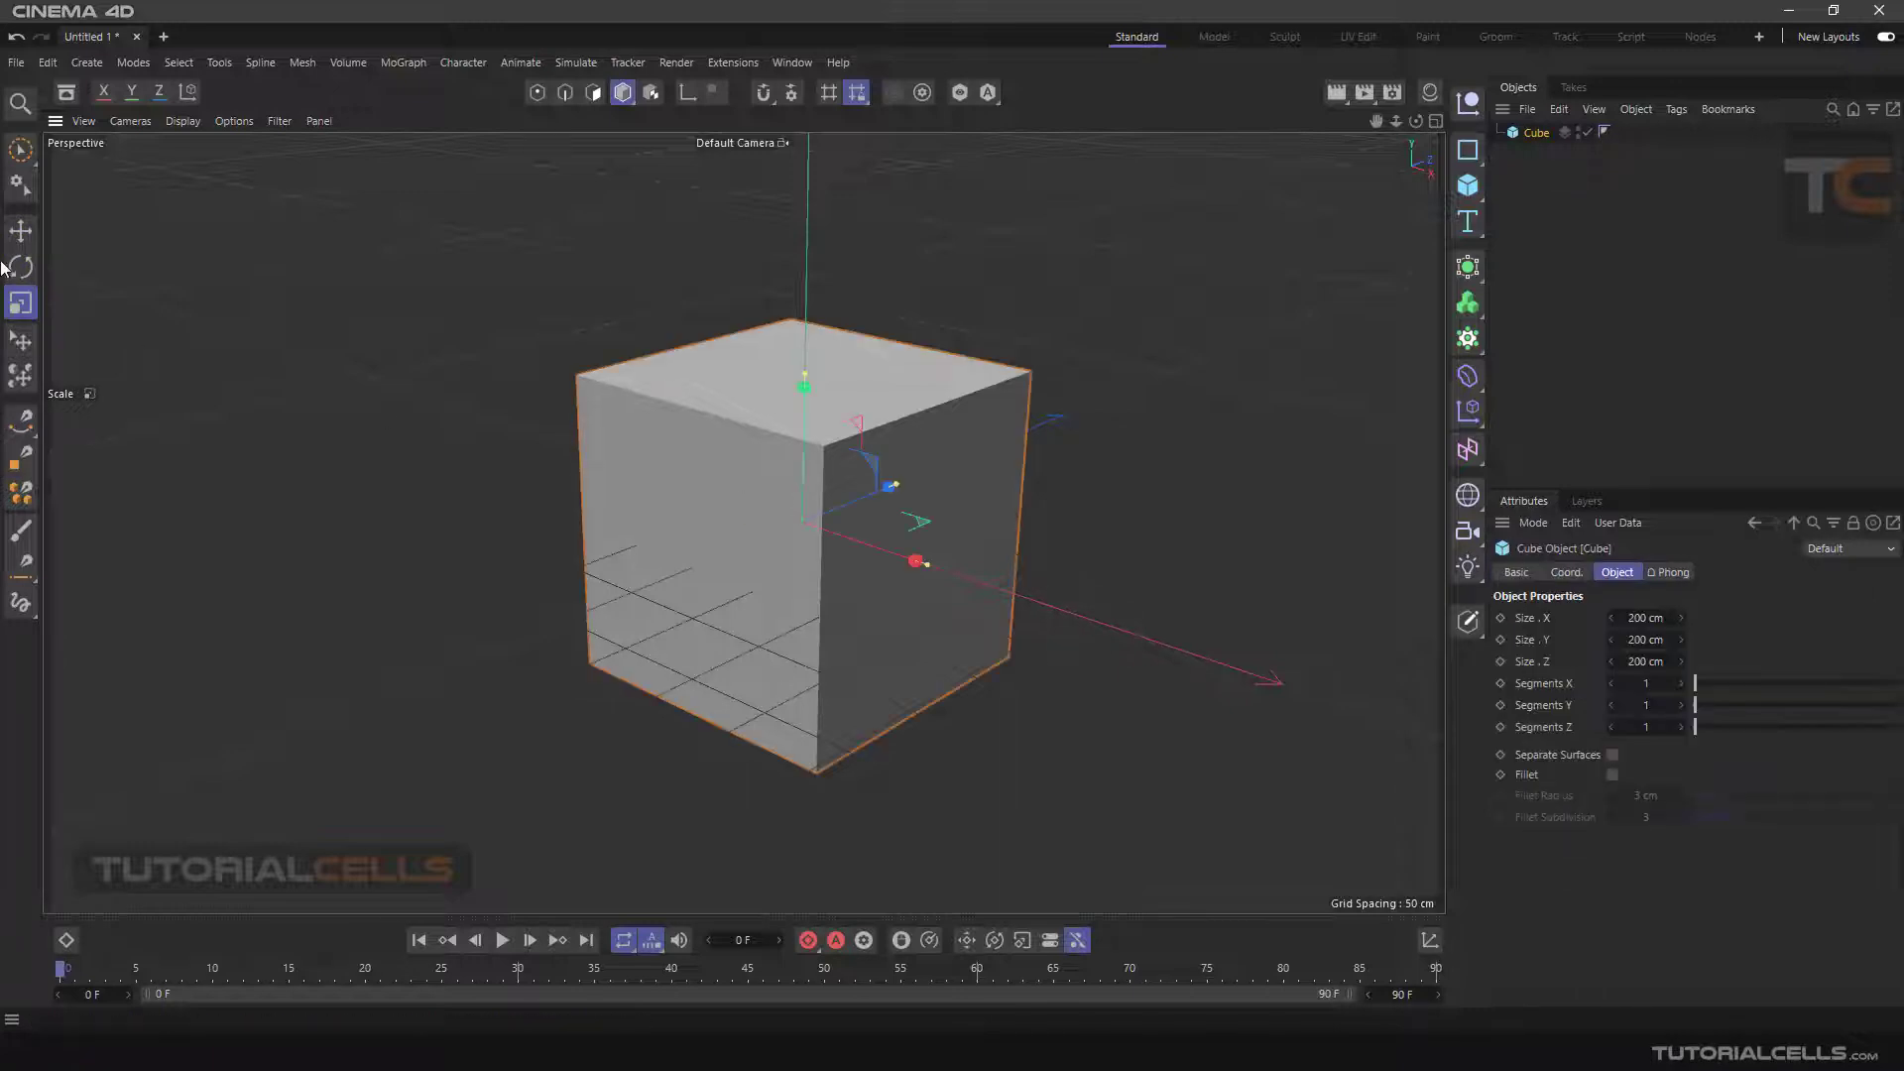
key(r)
key(e)
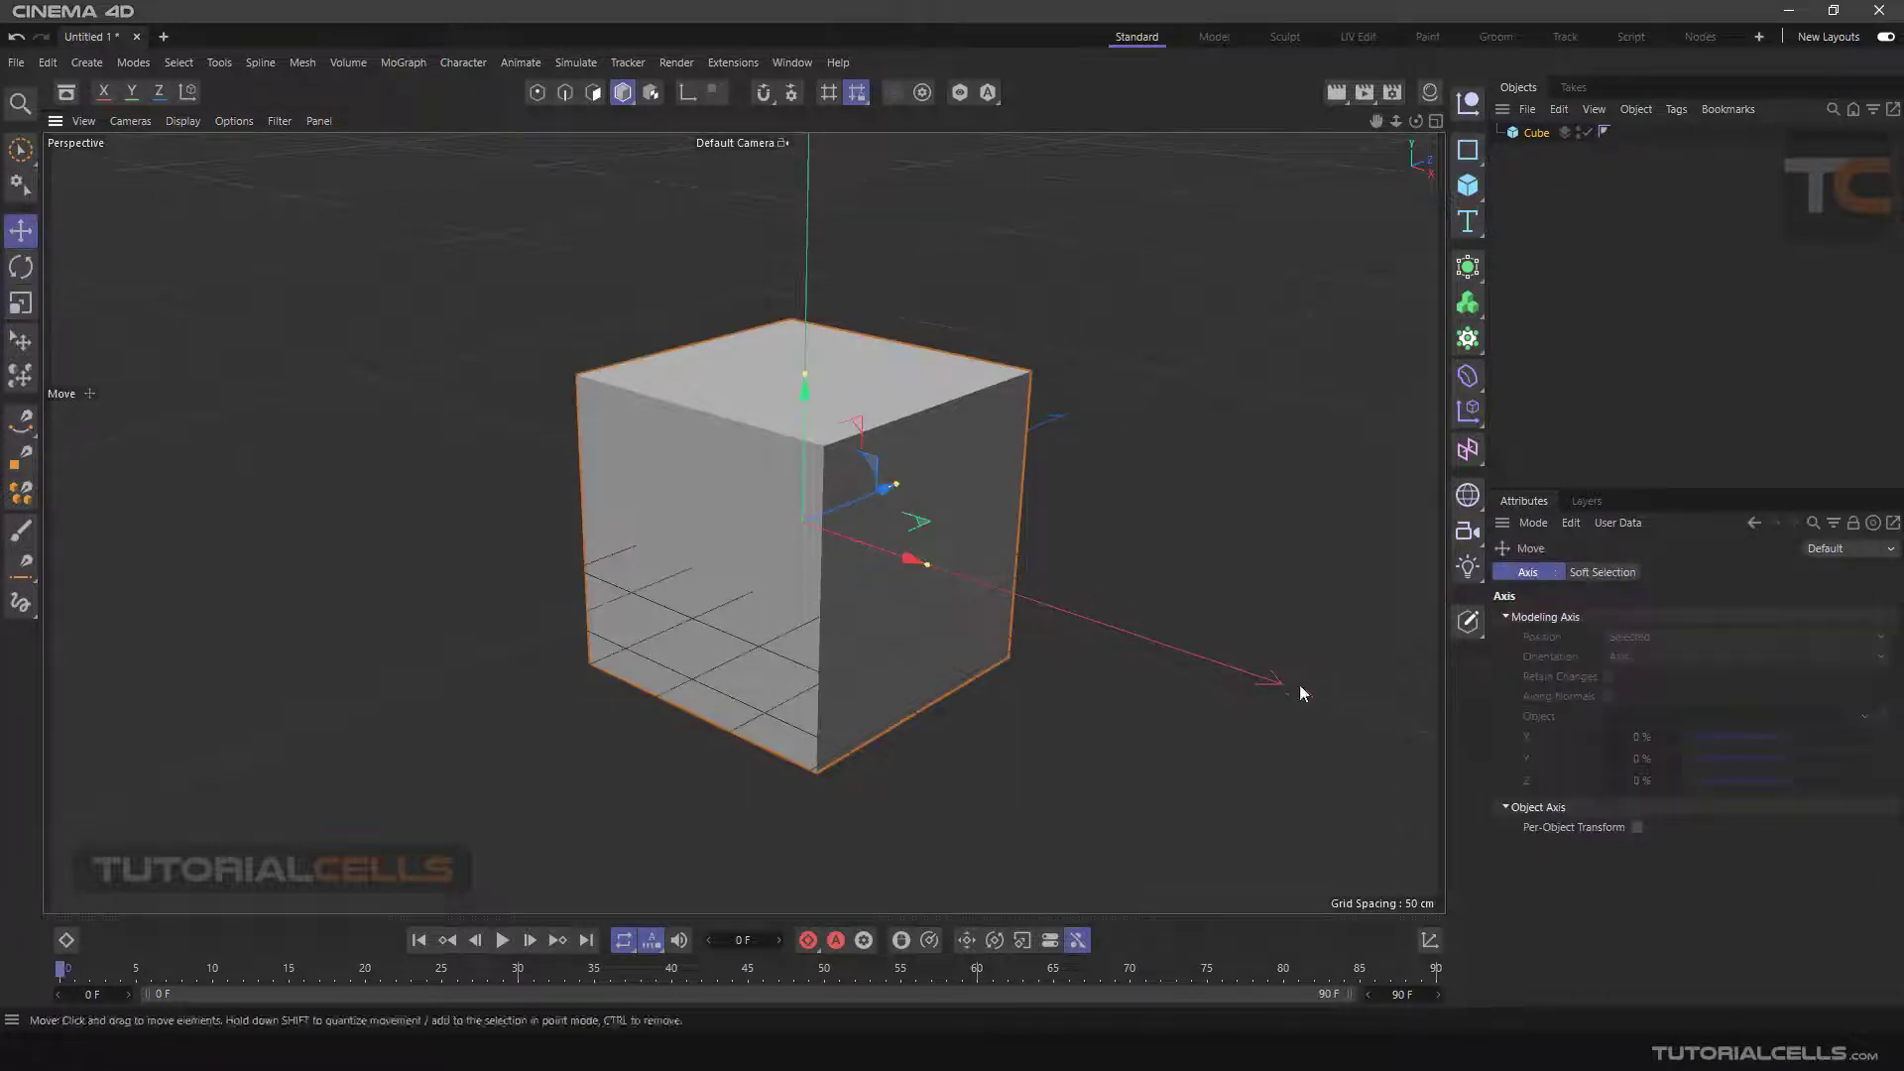
click(878, 412)
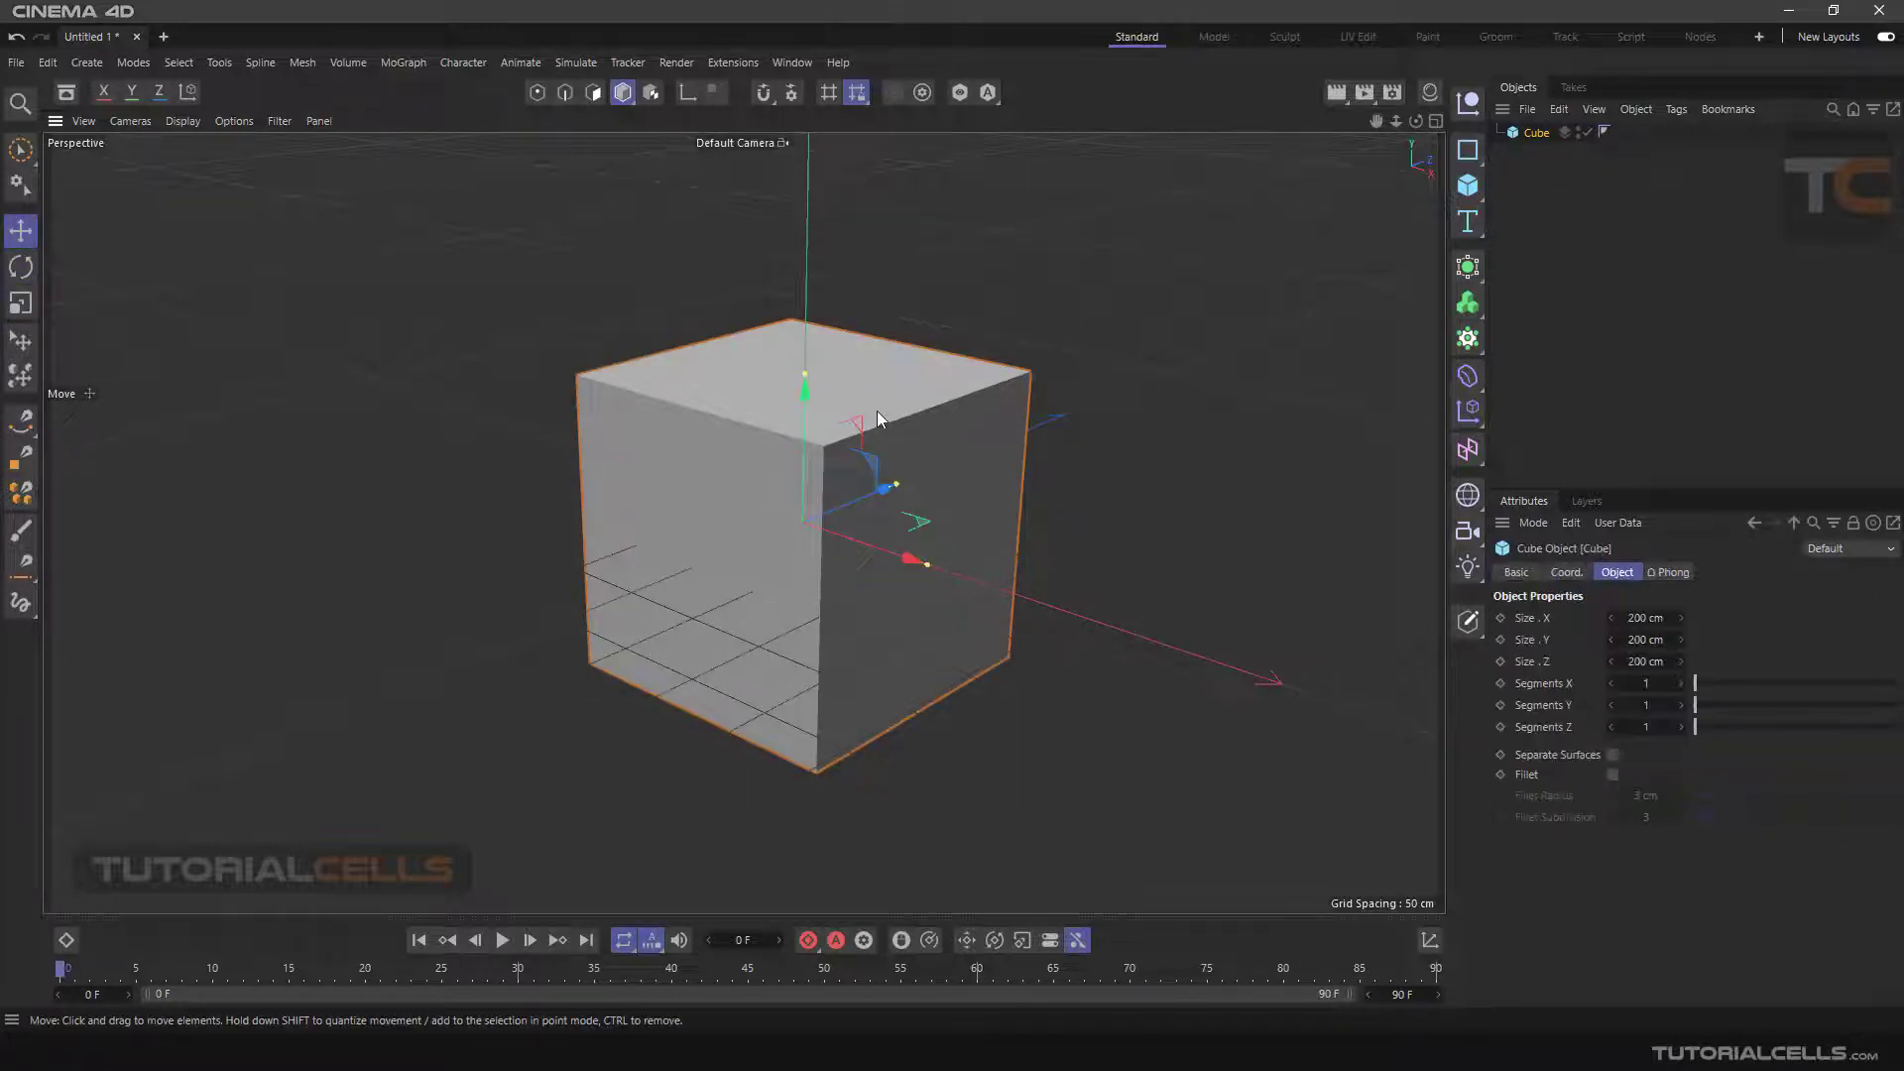
click(1466, 620)
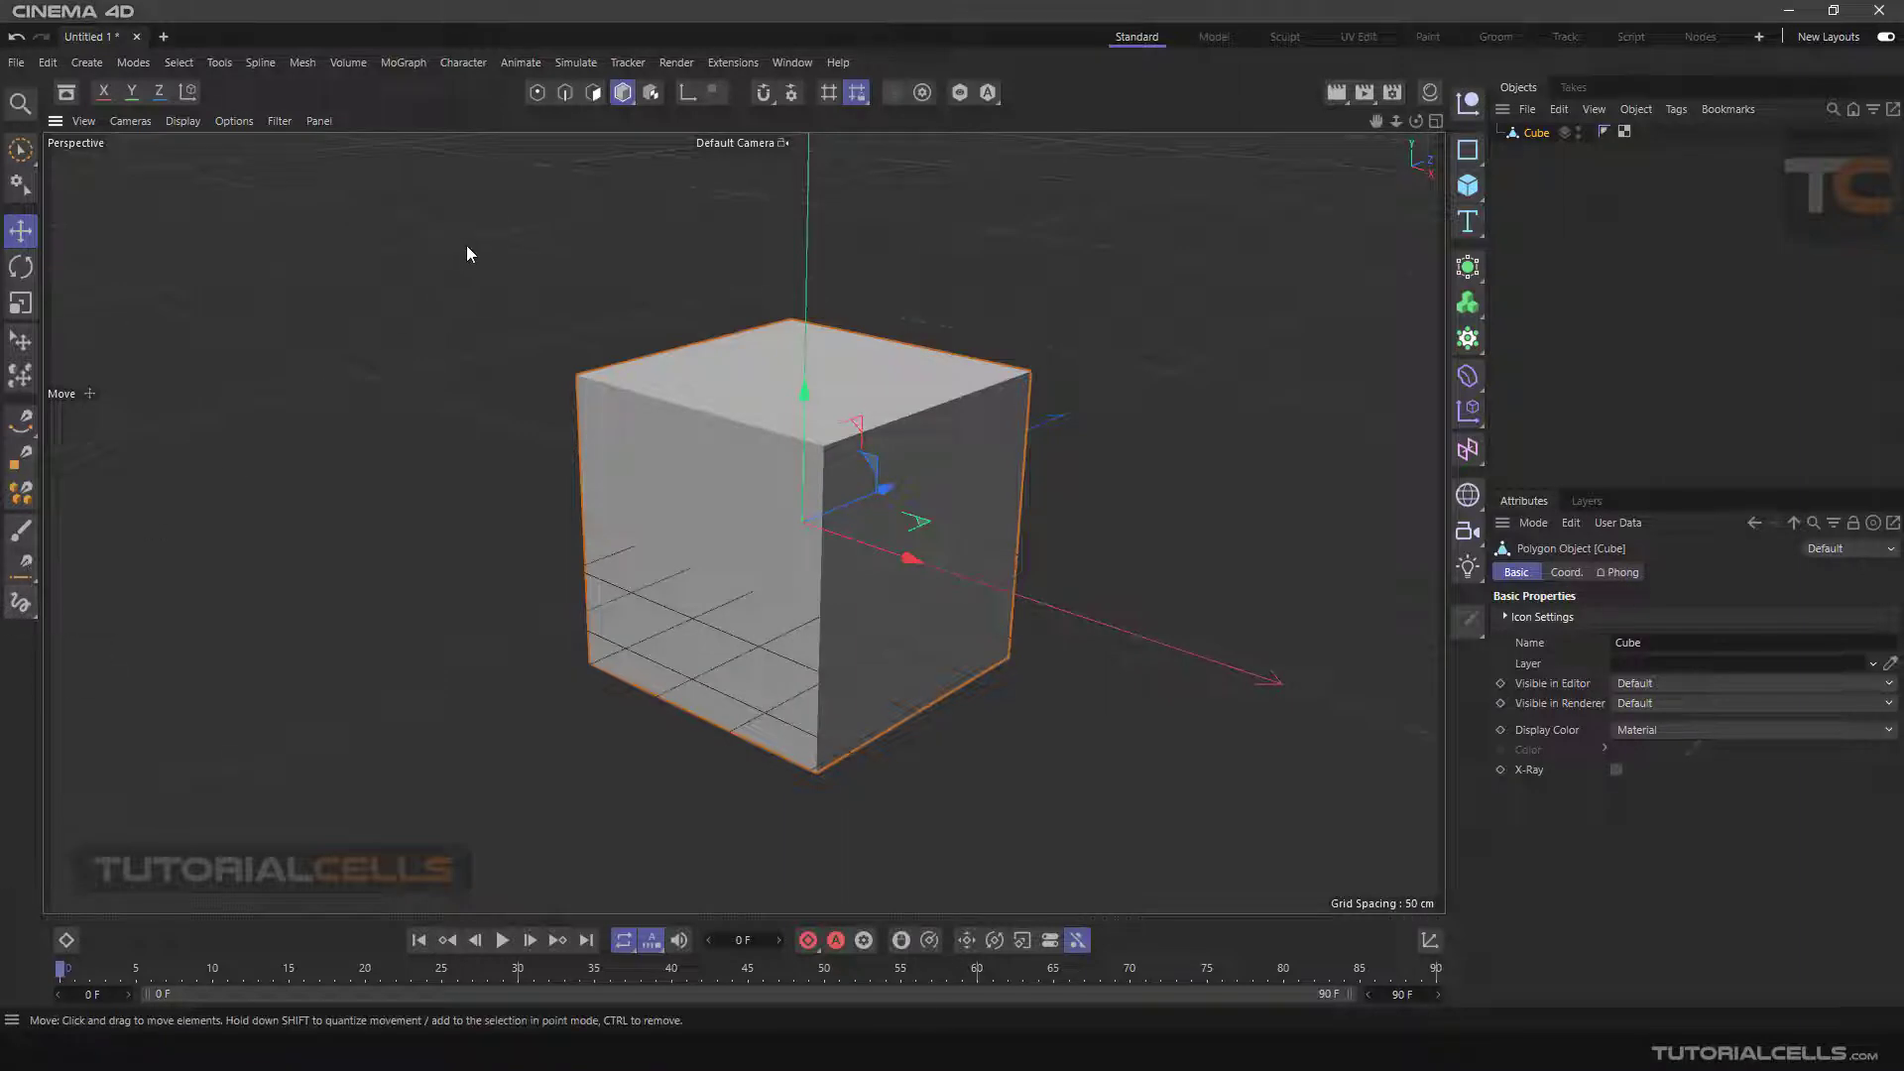
click(592, 100)
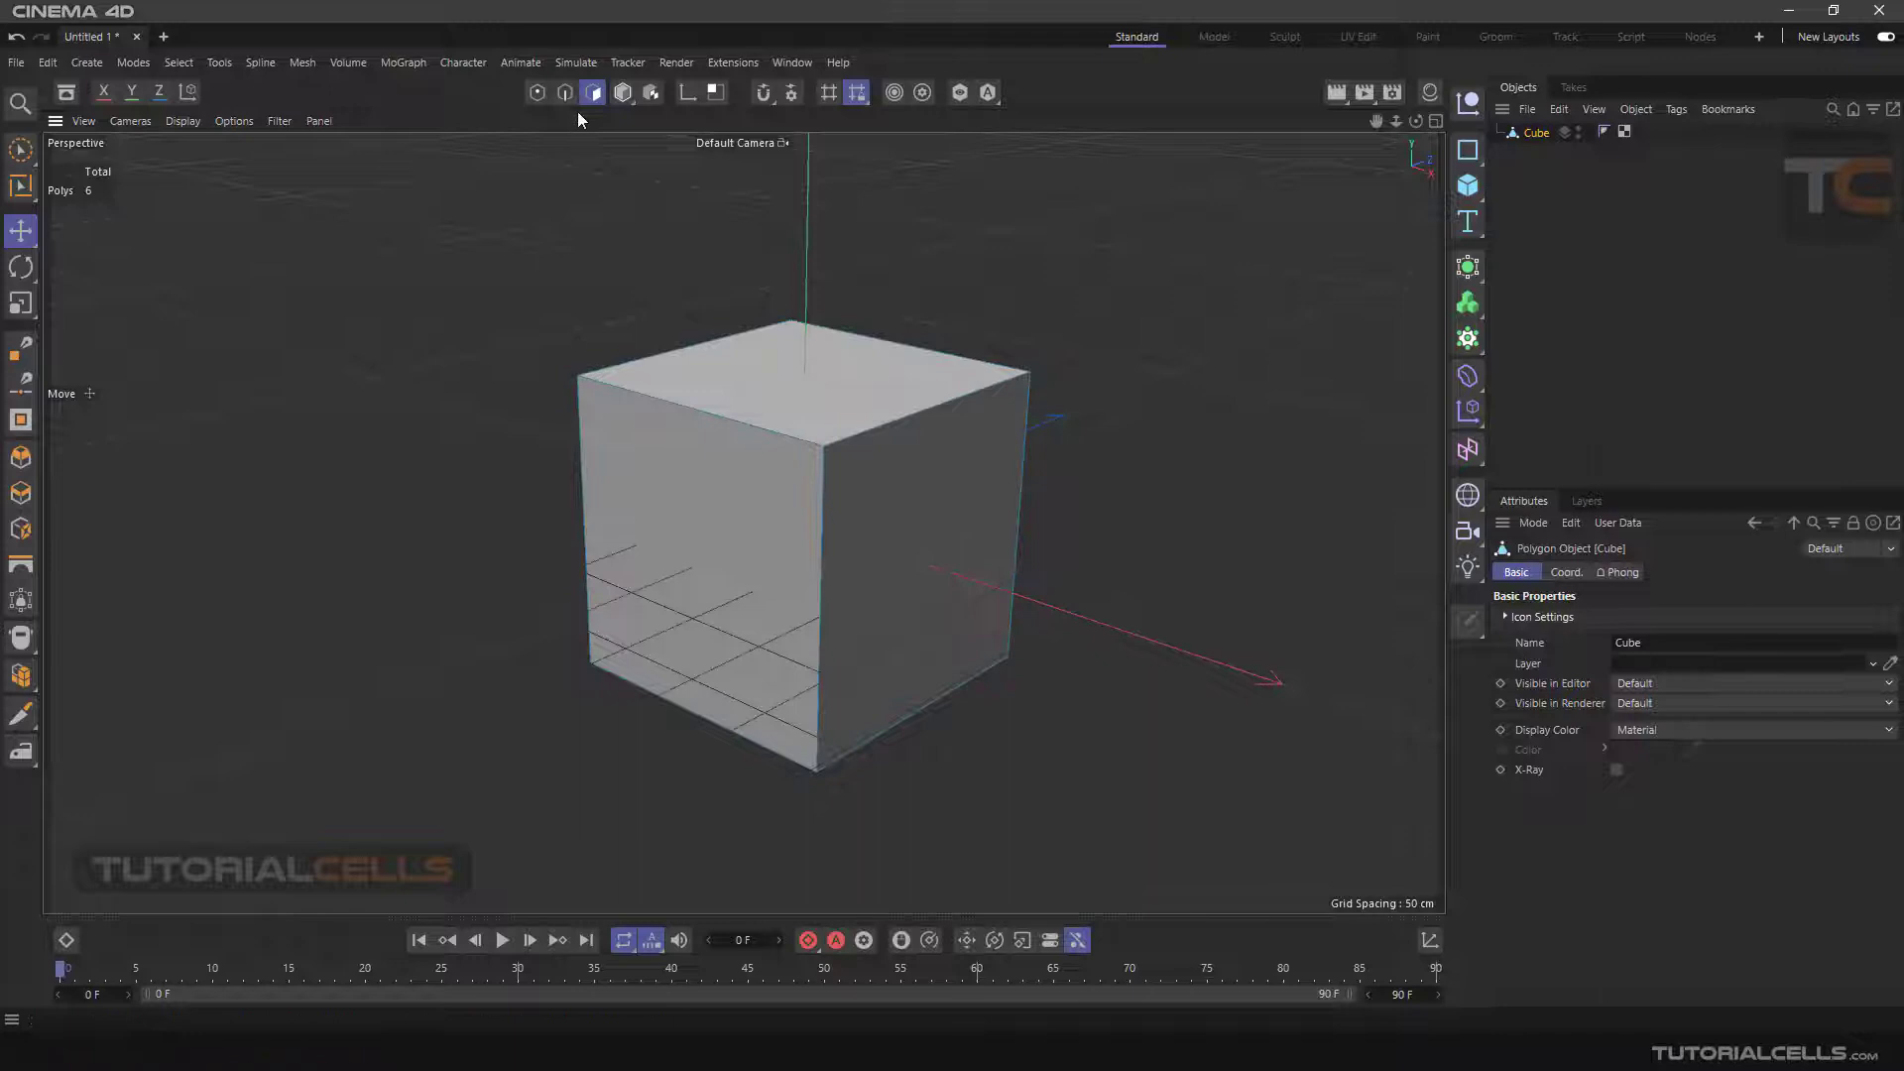
click(564, 95)
click(538, 92)
click(564, 94)
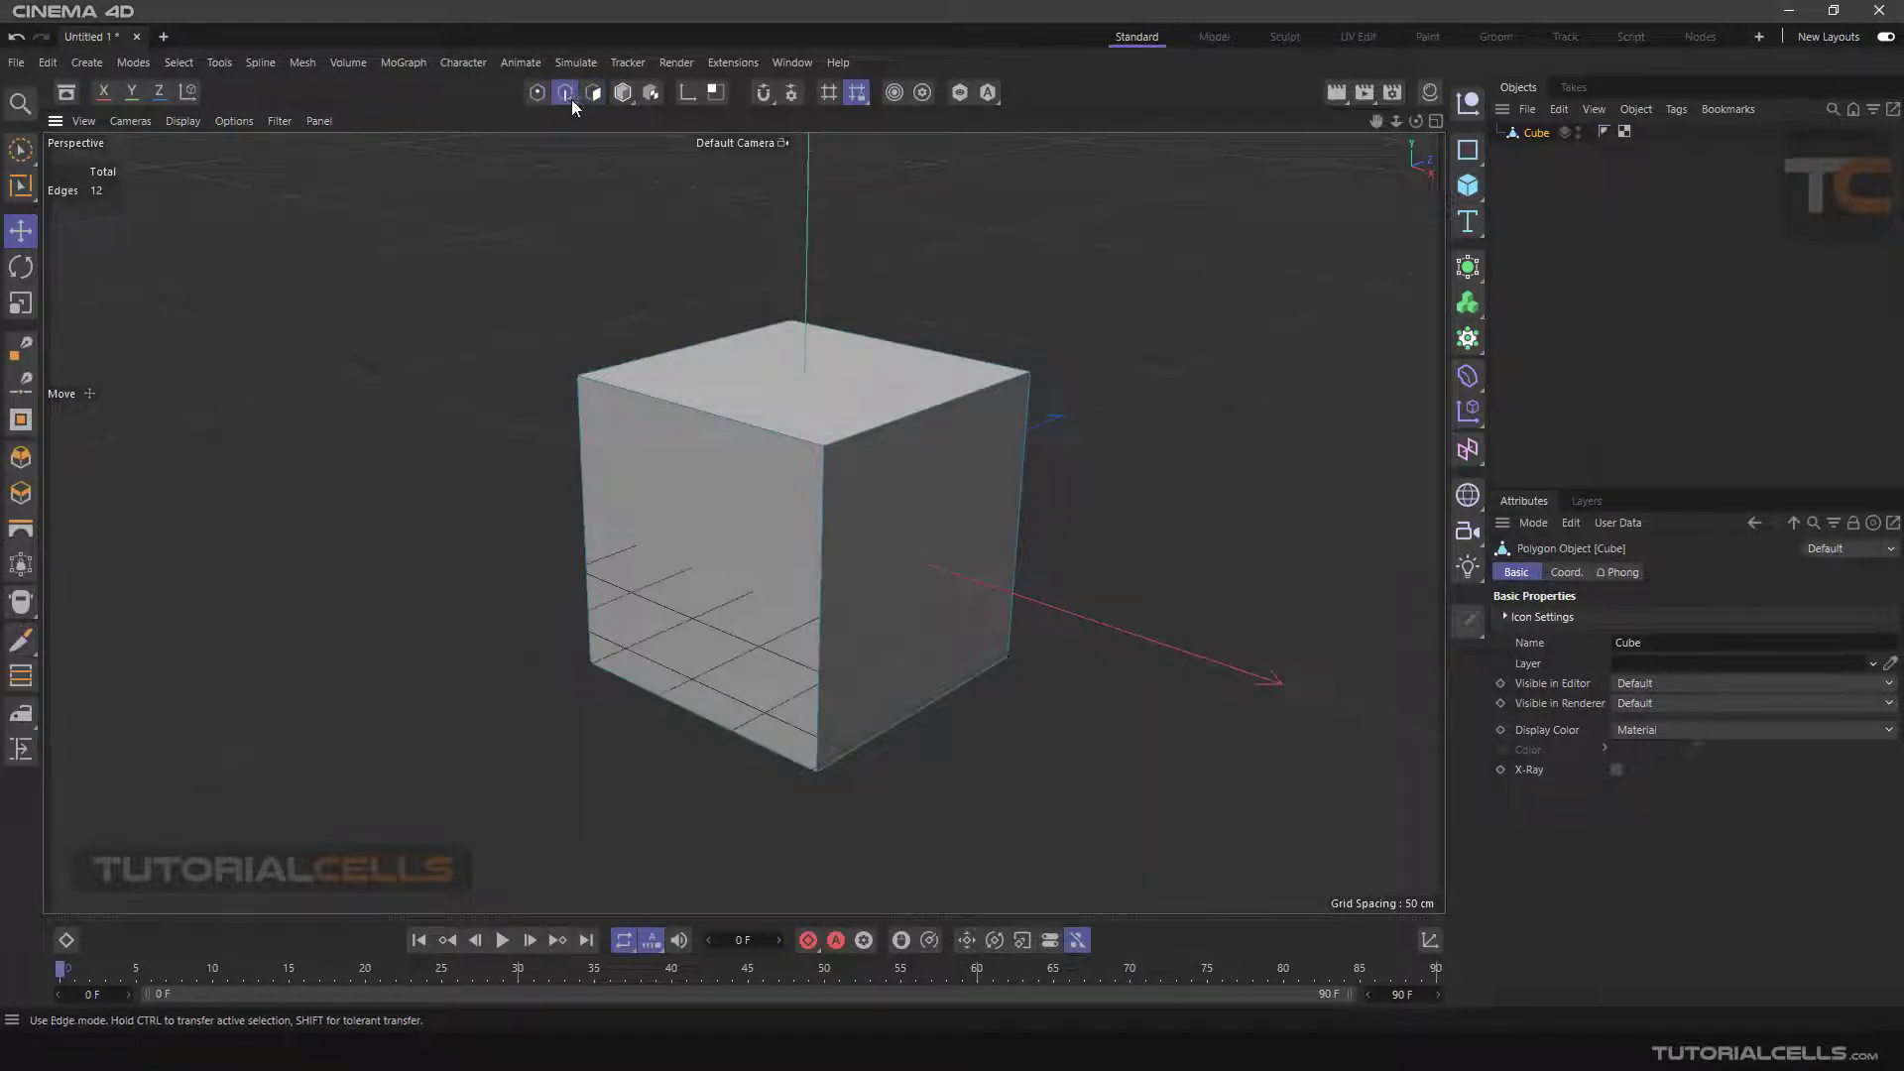
click(592, 93)
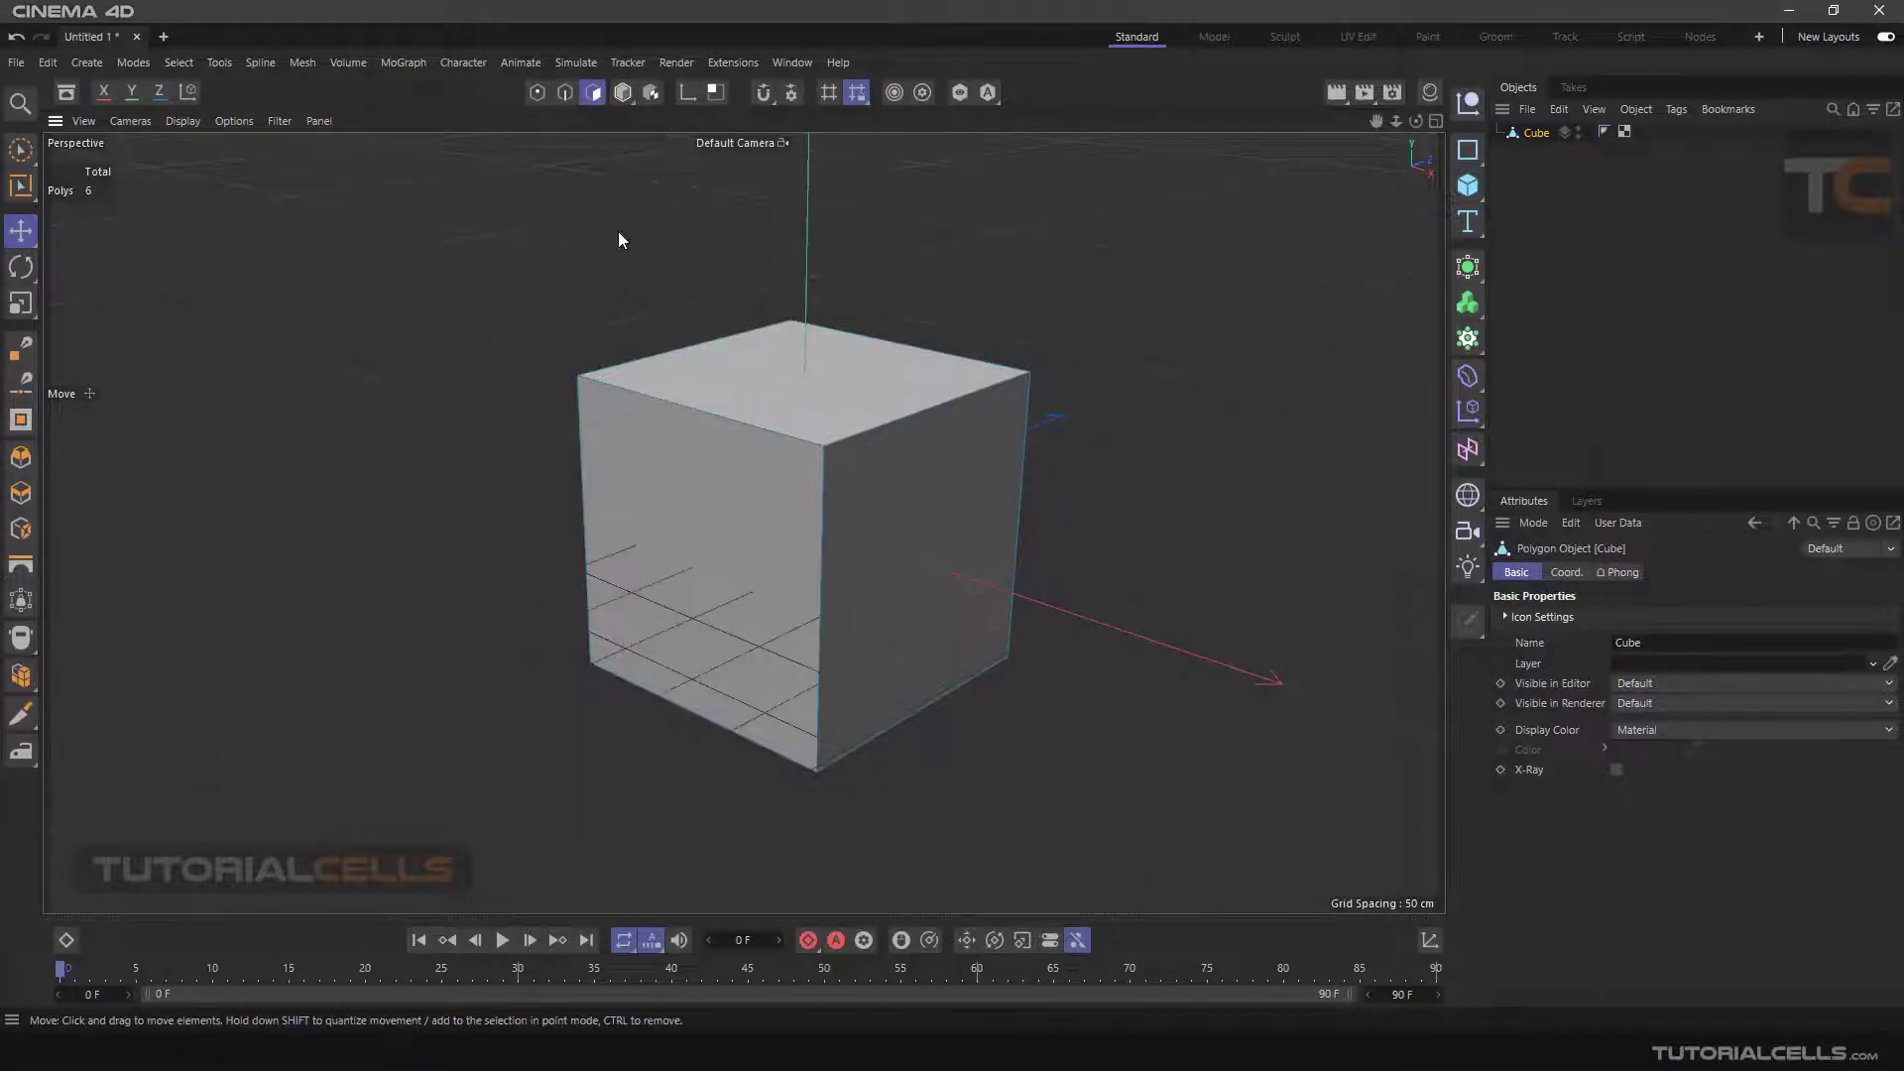
click(627, 95)
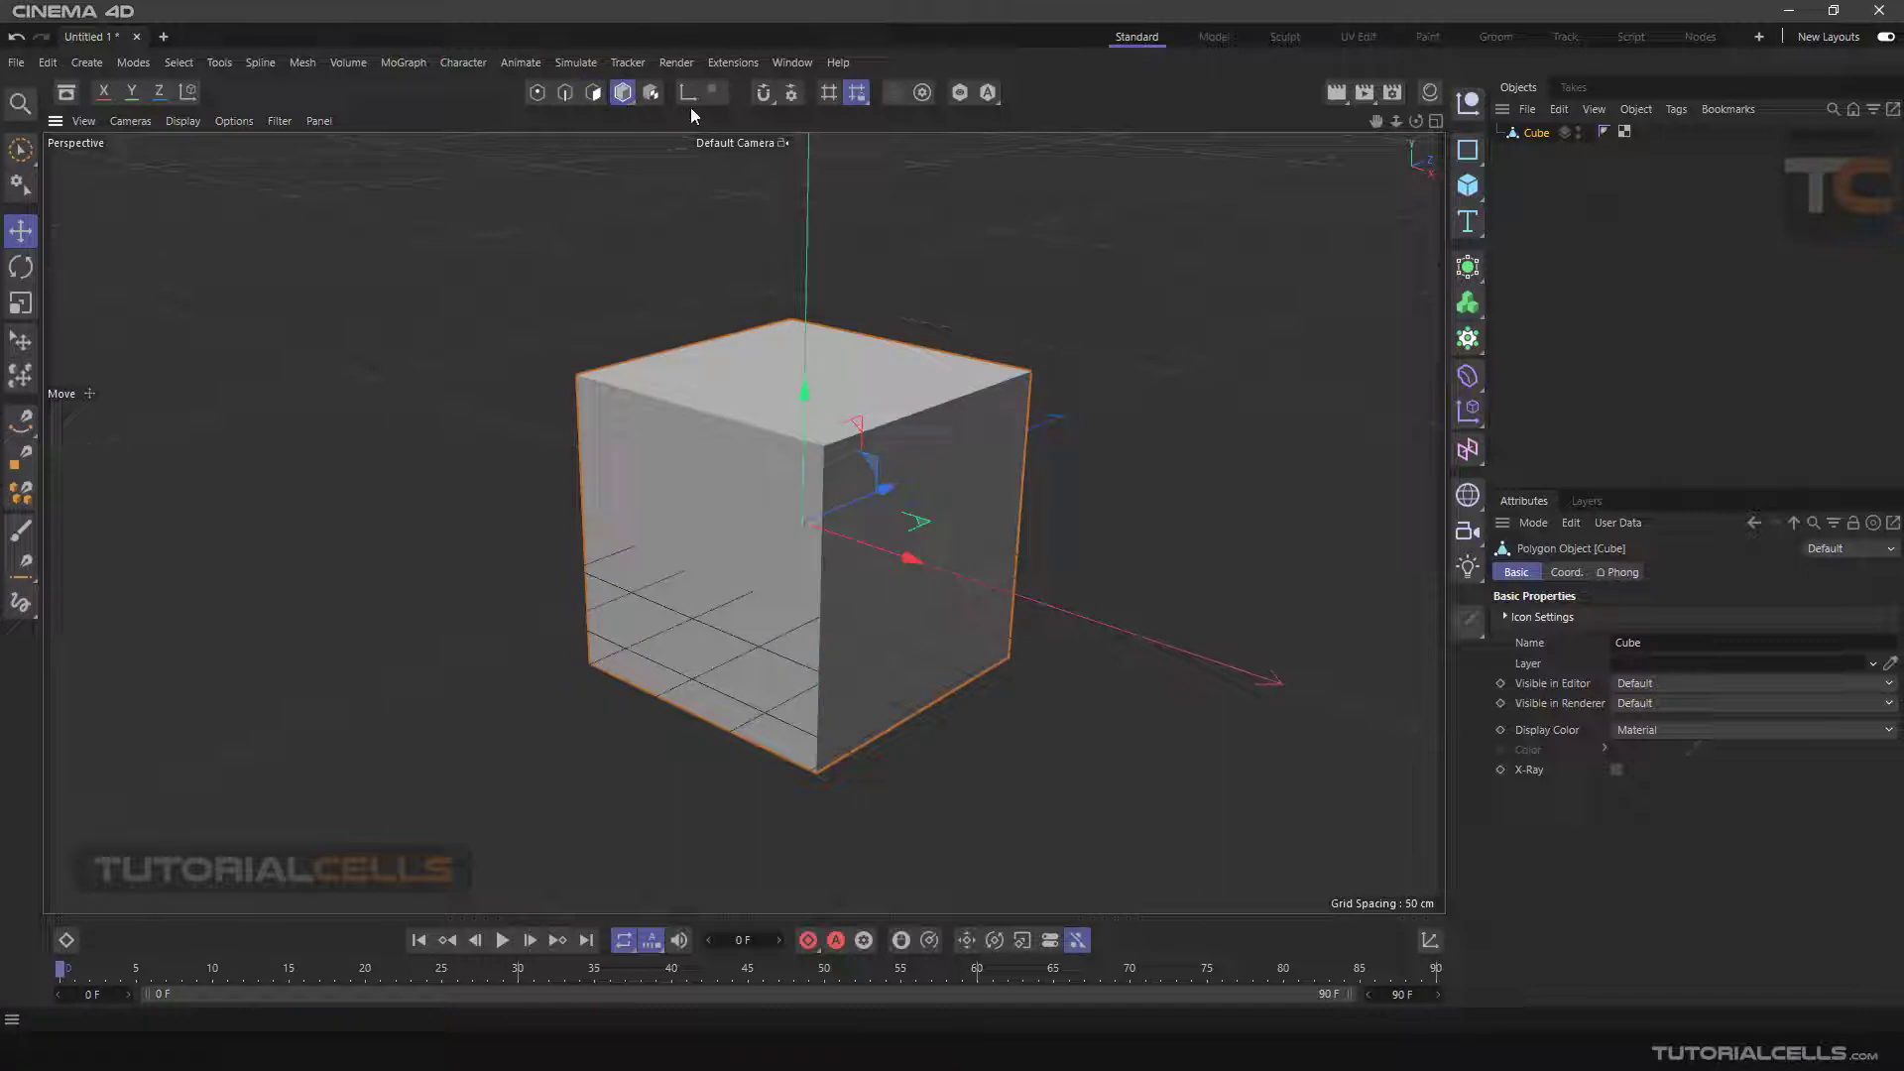
click(765, 101)
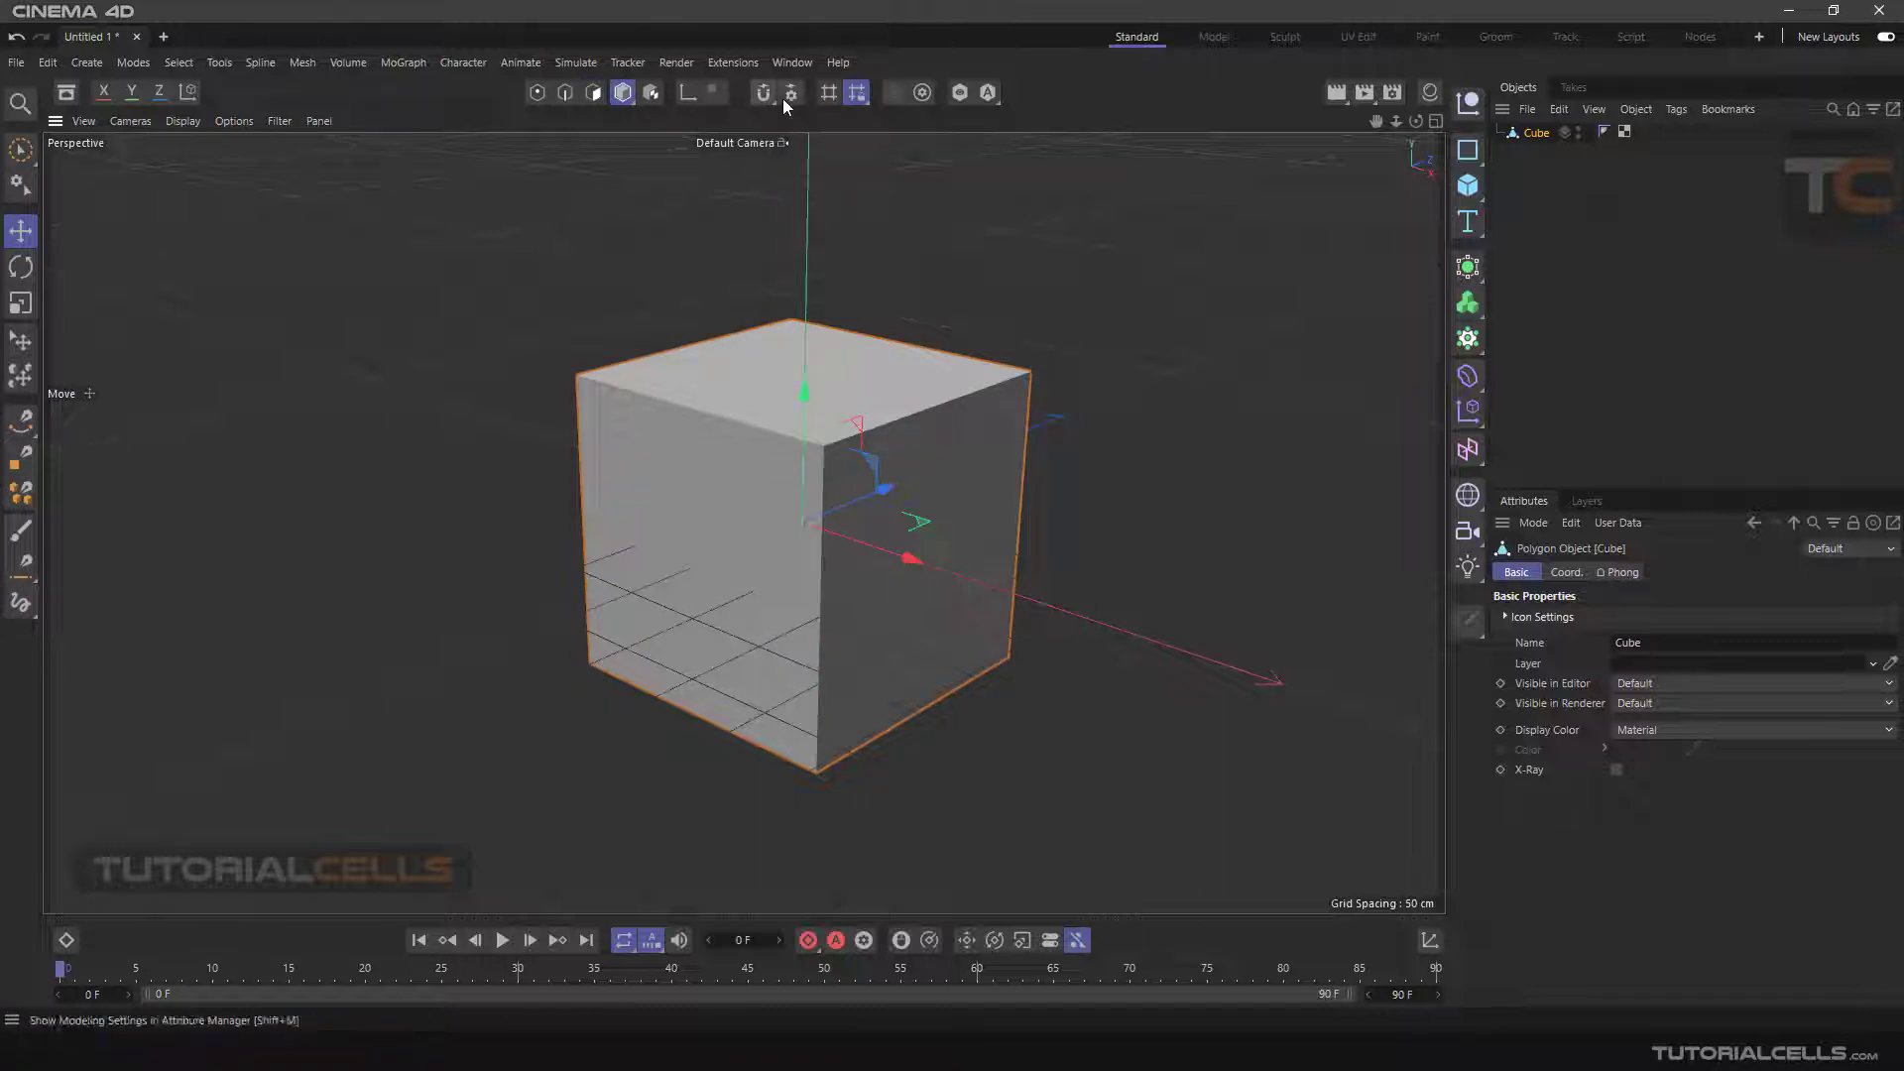
click(770, 99)
click(843, 120)
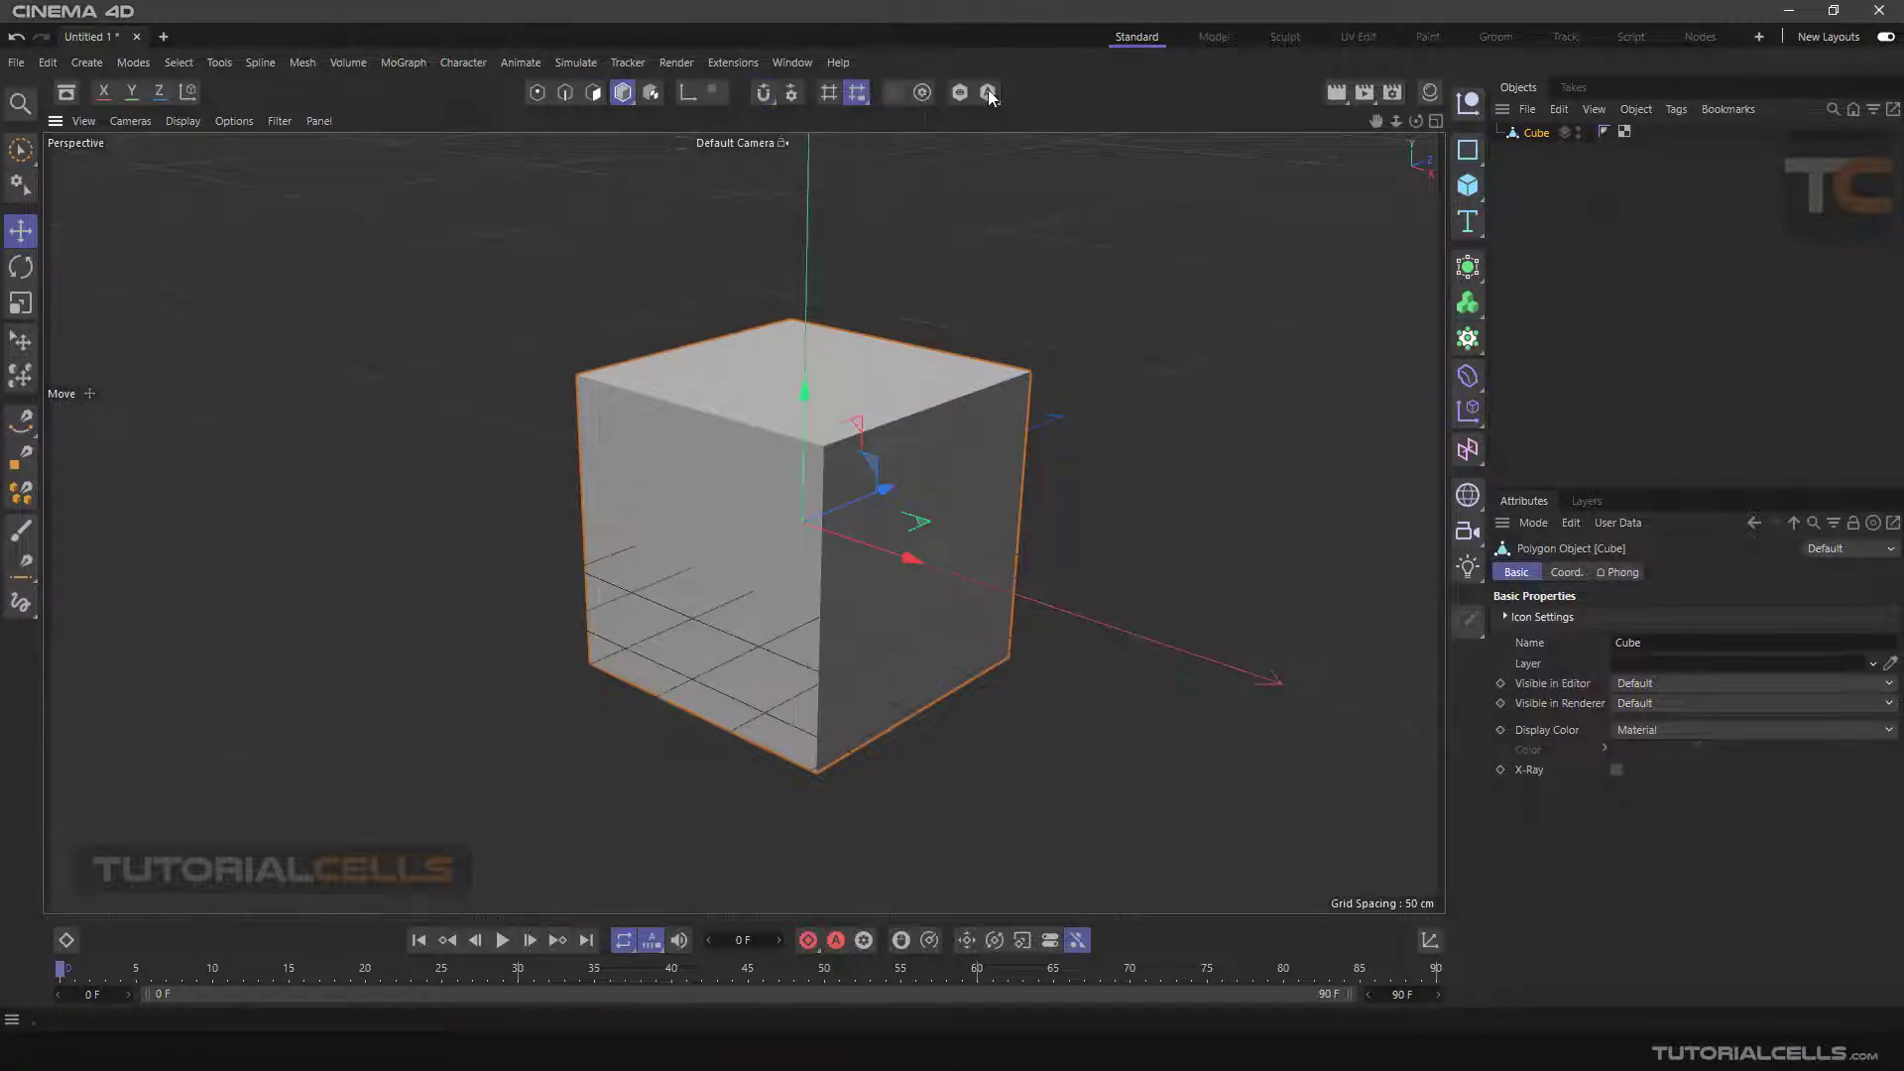
click(1339, 96)
click(1305, 226)
click(18, 101)
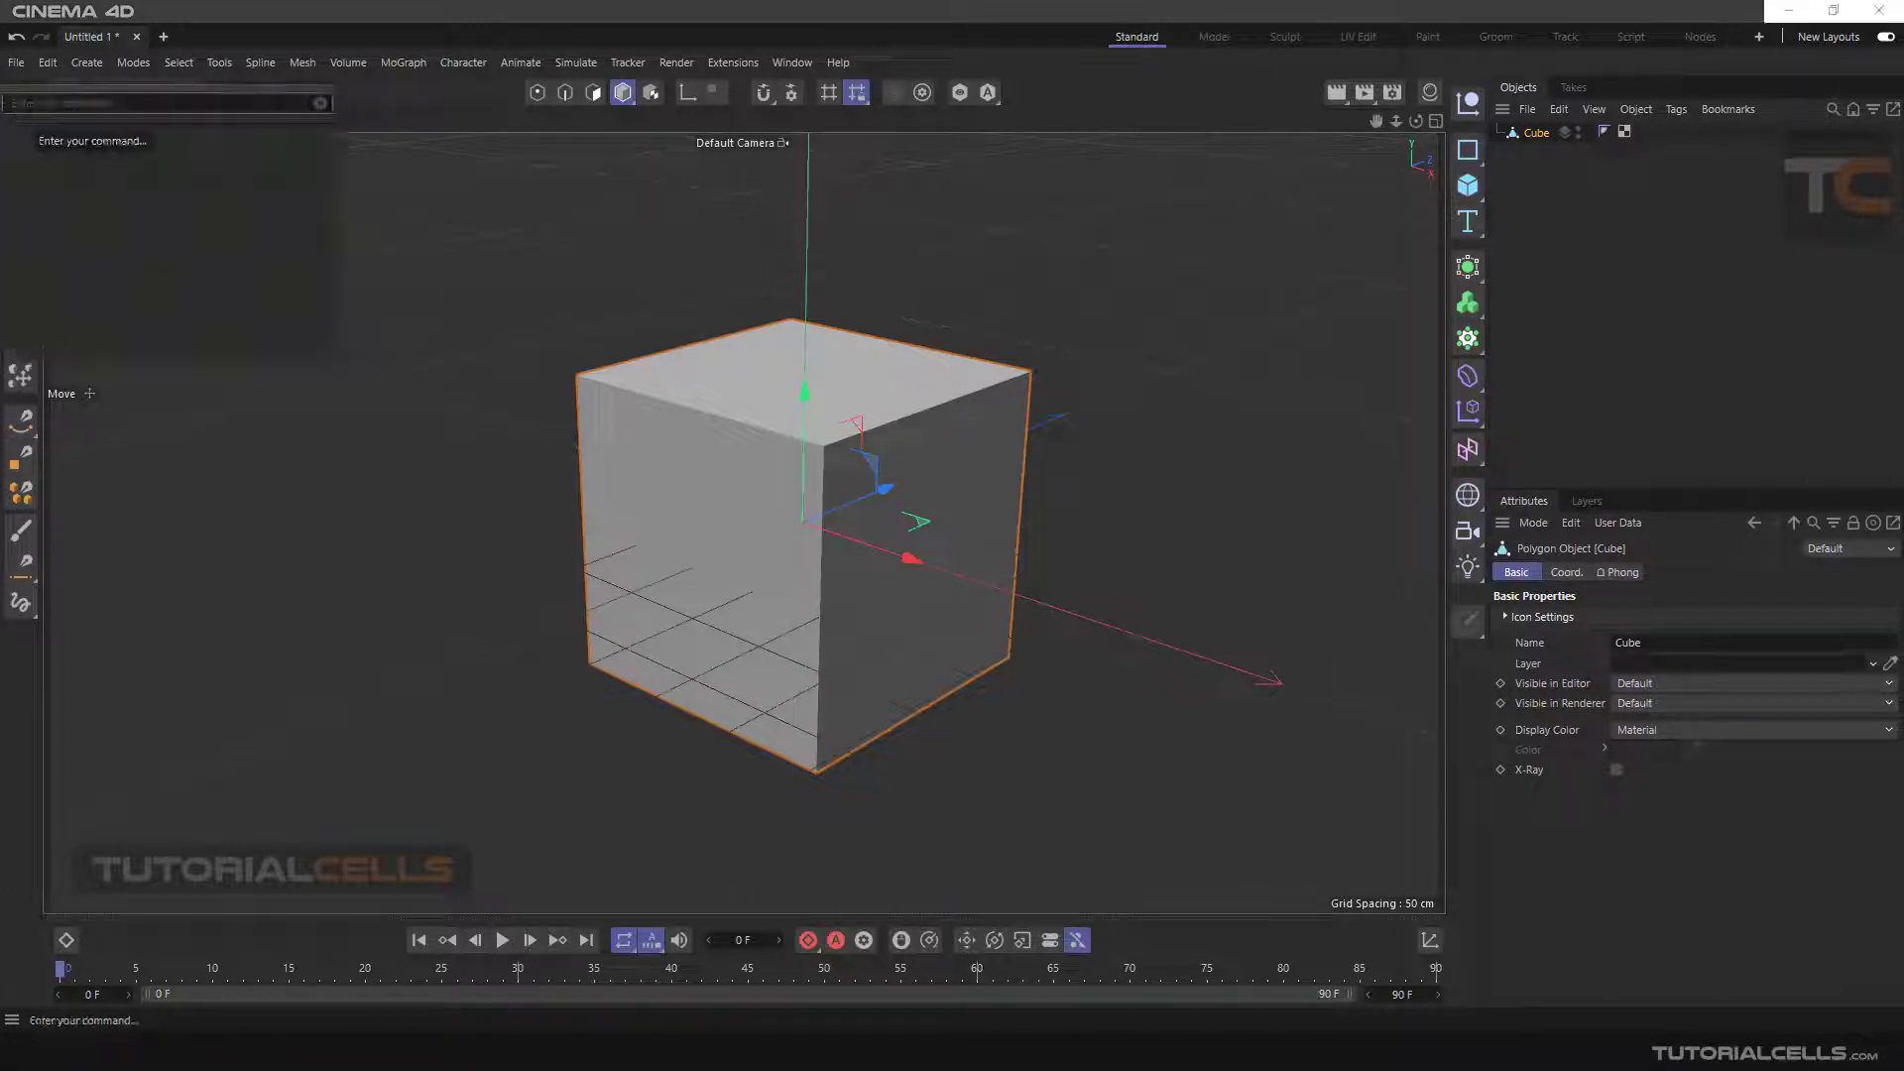
text(bev)
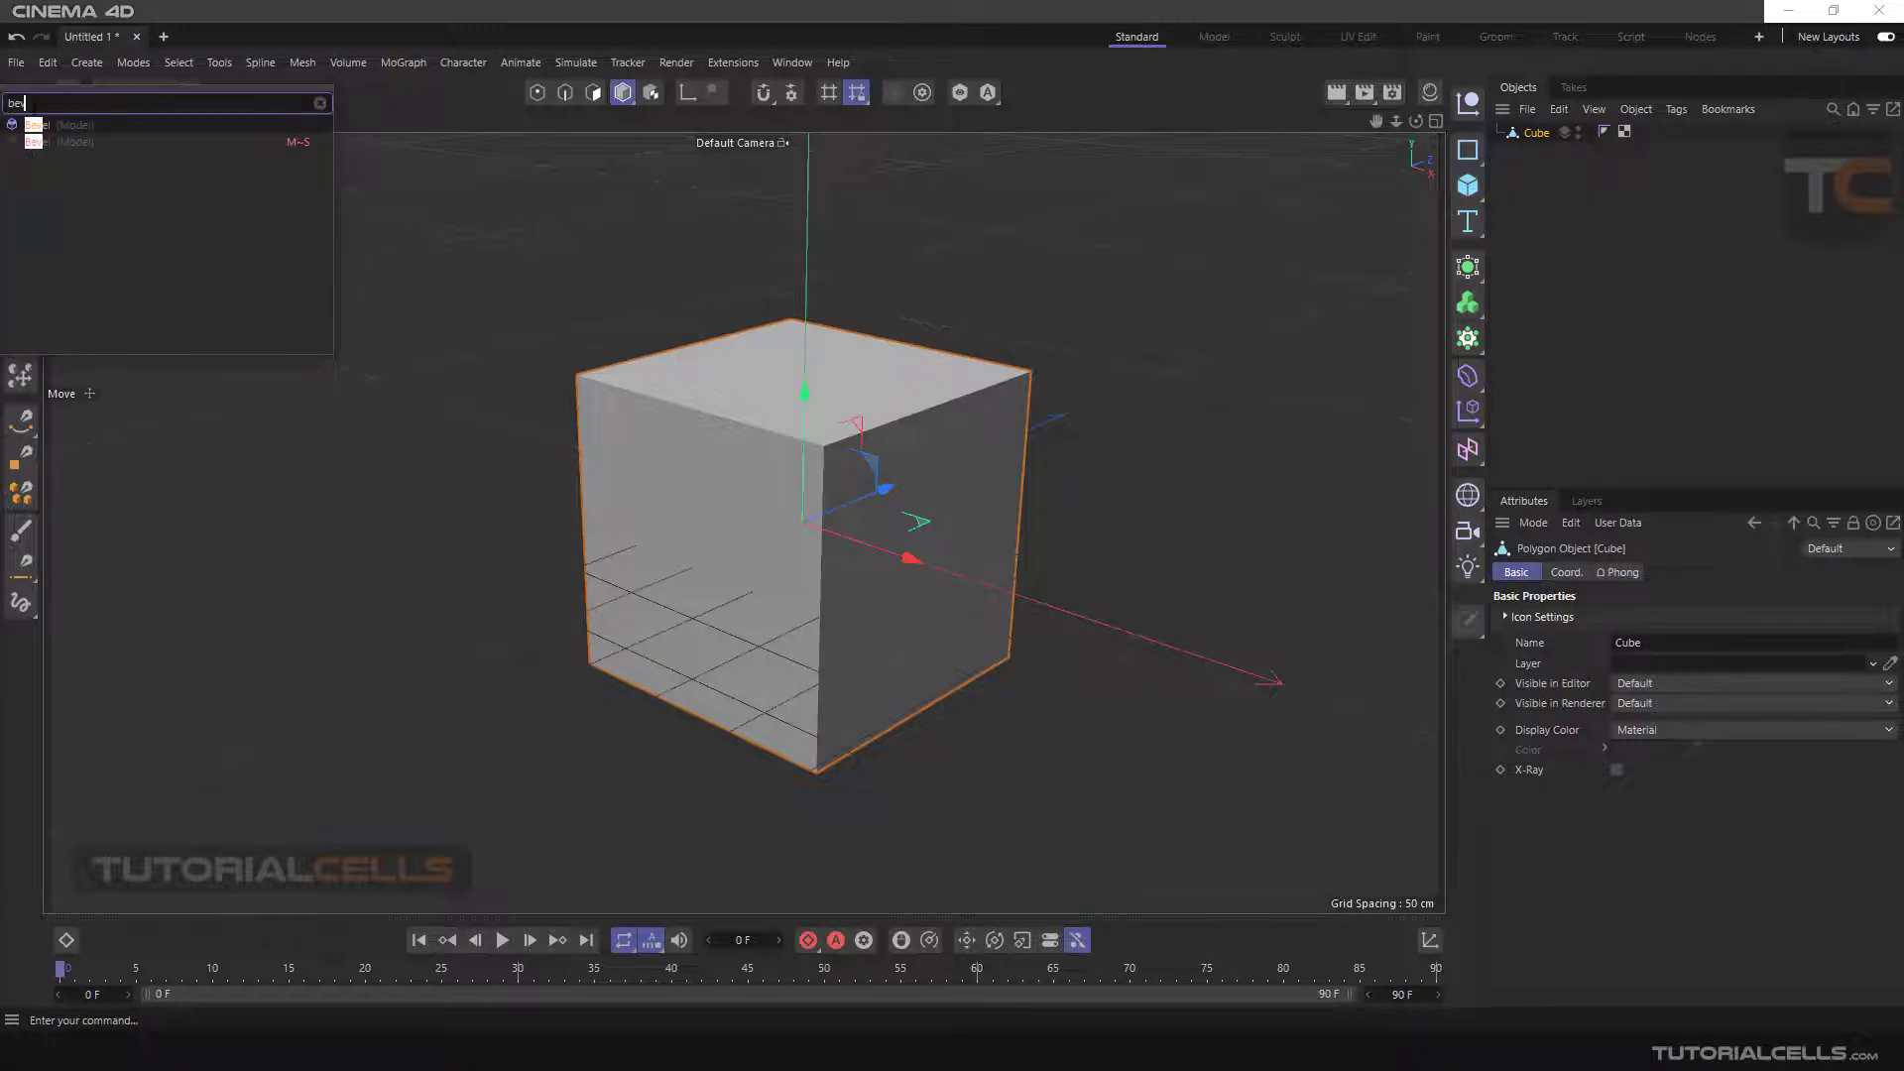
text(el)
key(ctrl+a)
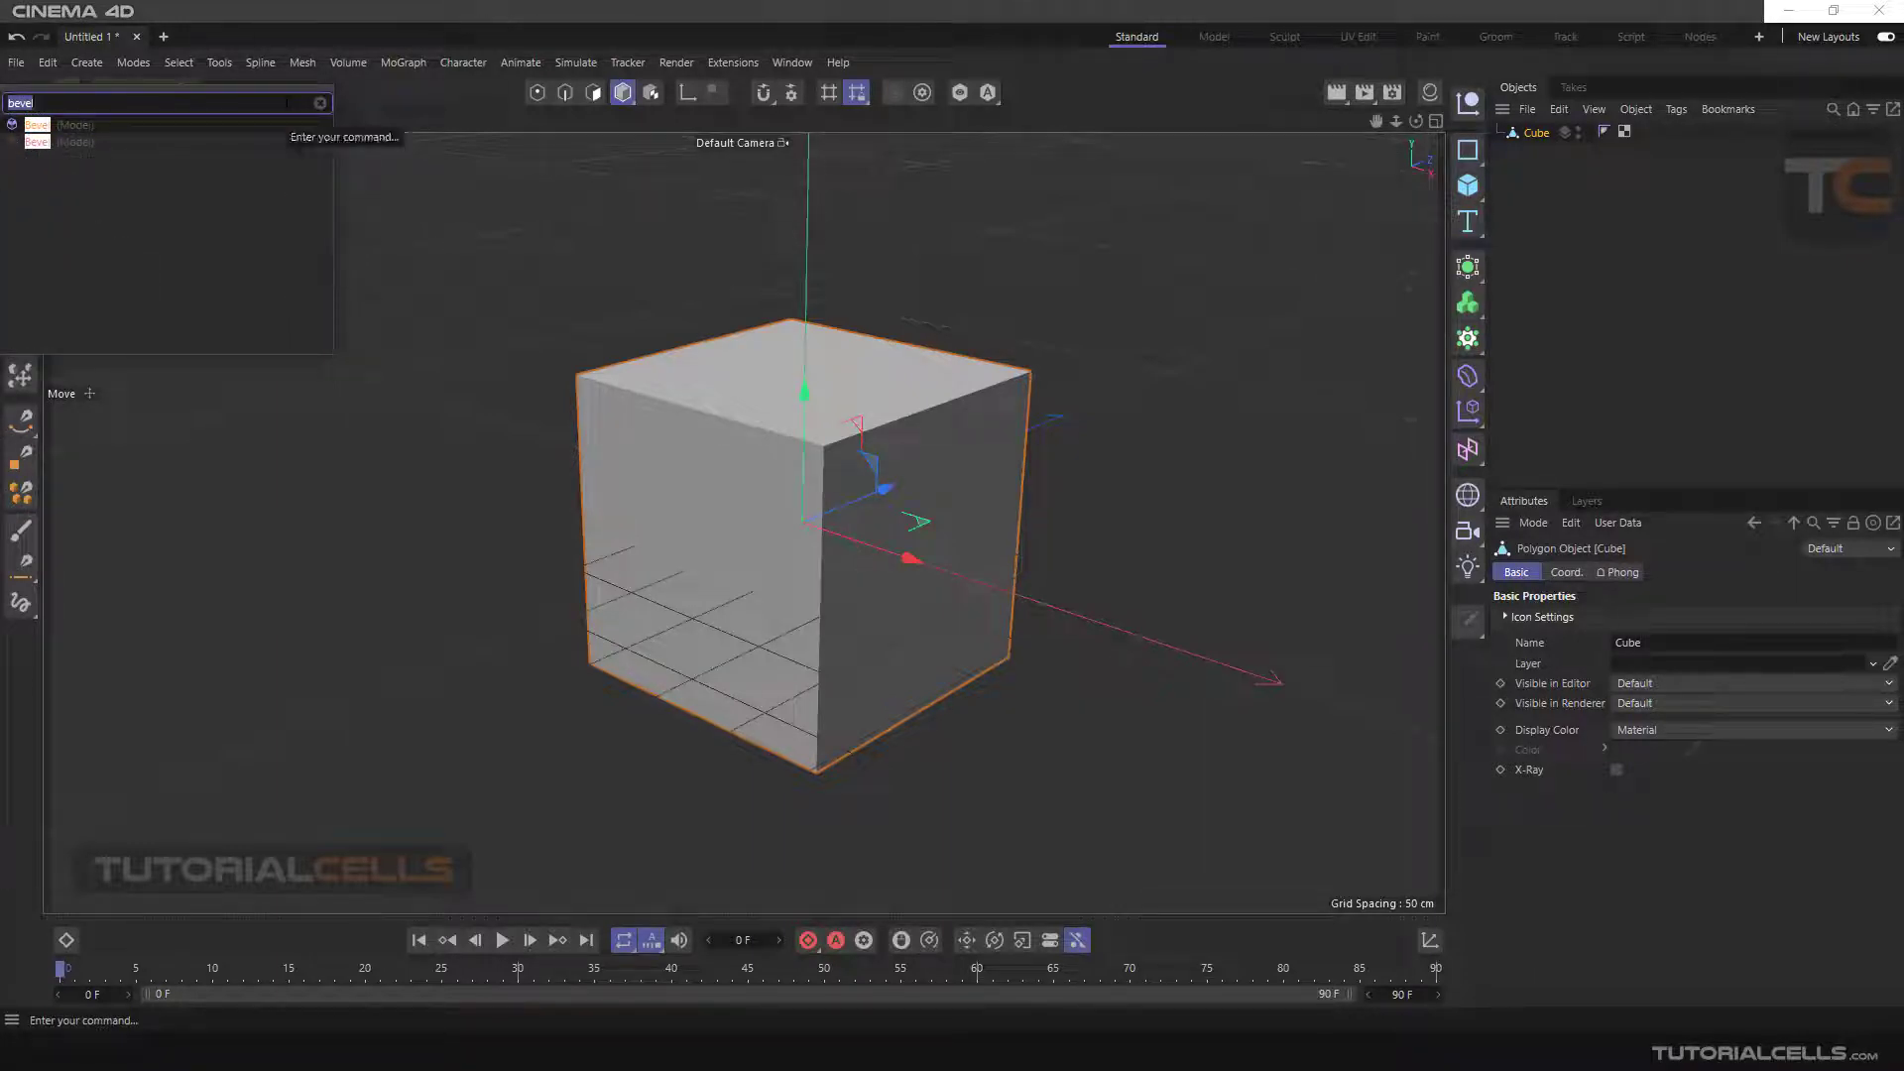
key(BackSpace)
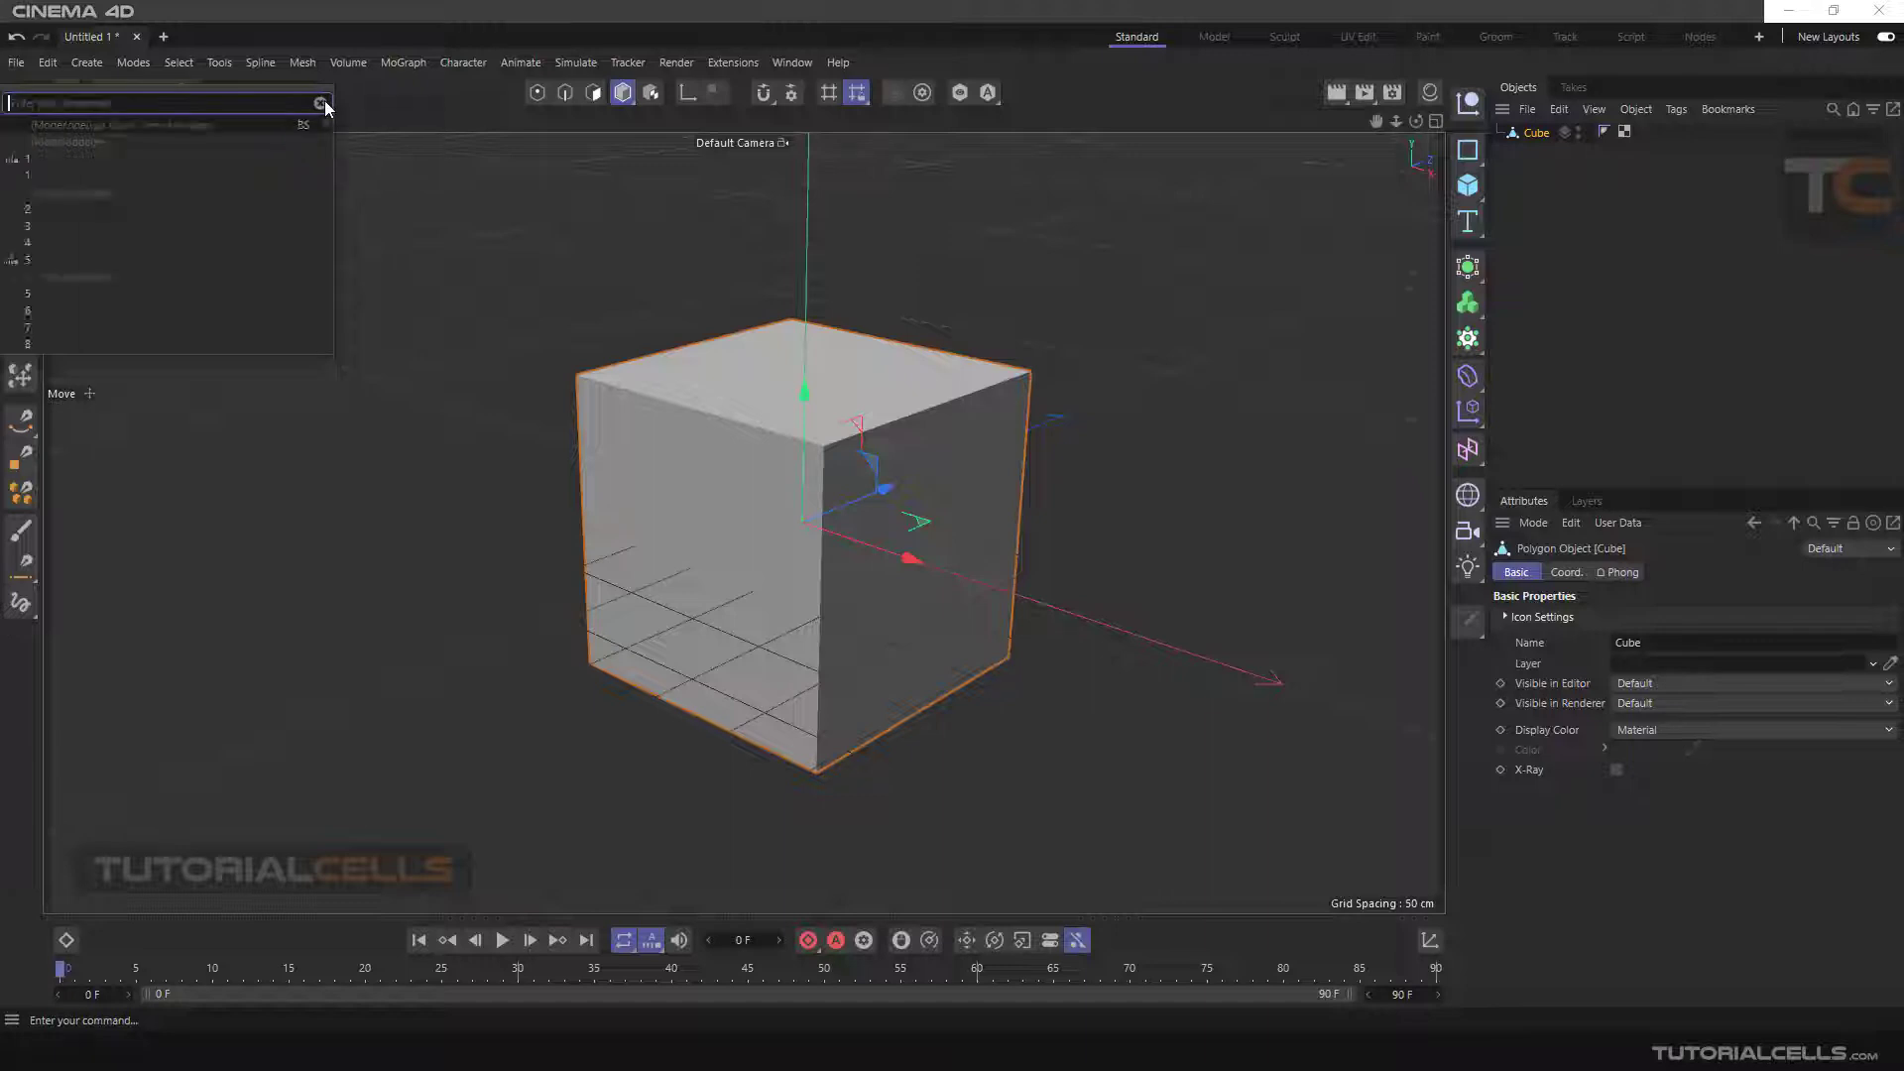
click(385, 188)
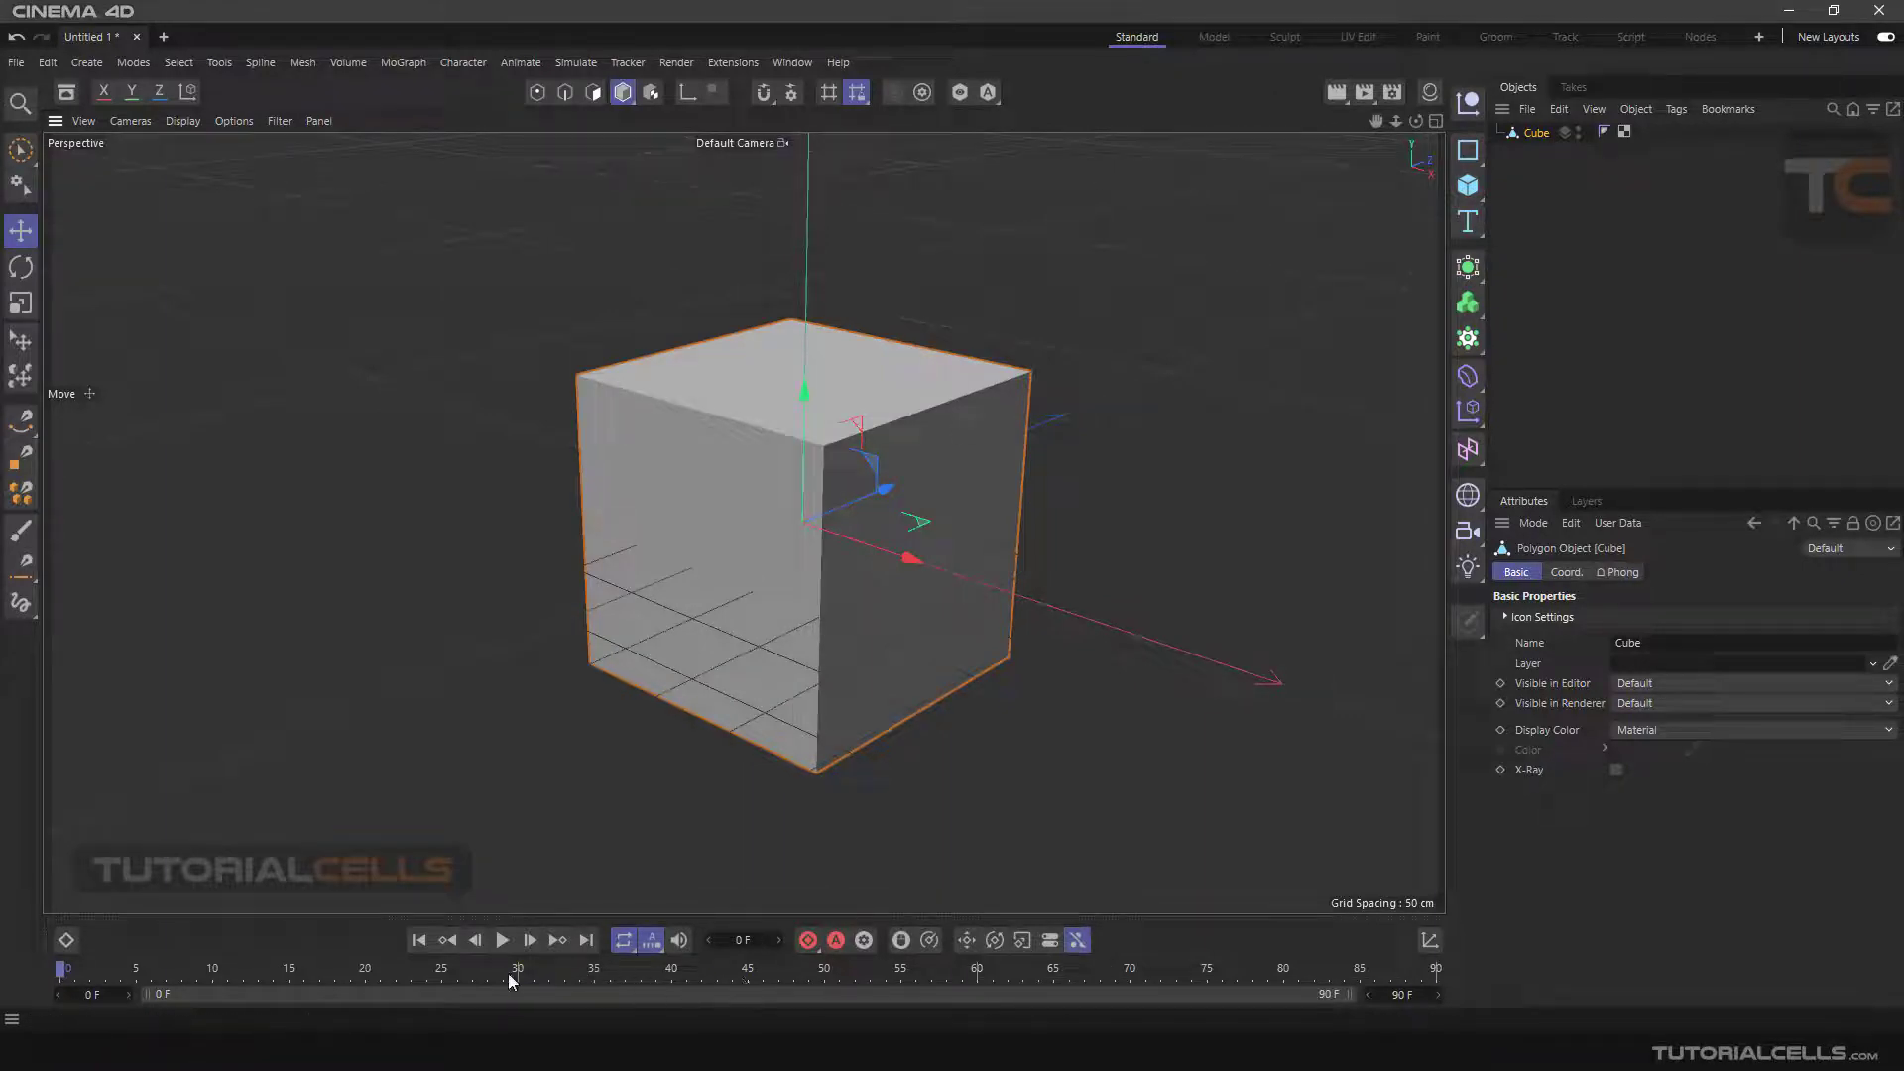
Move the playhead to frame 9 and show an enlarged Dope Sheet below the viewport
drag(119, 974, 167, 992)
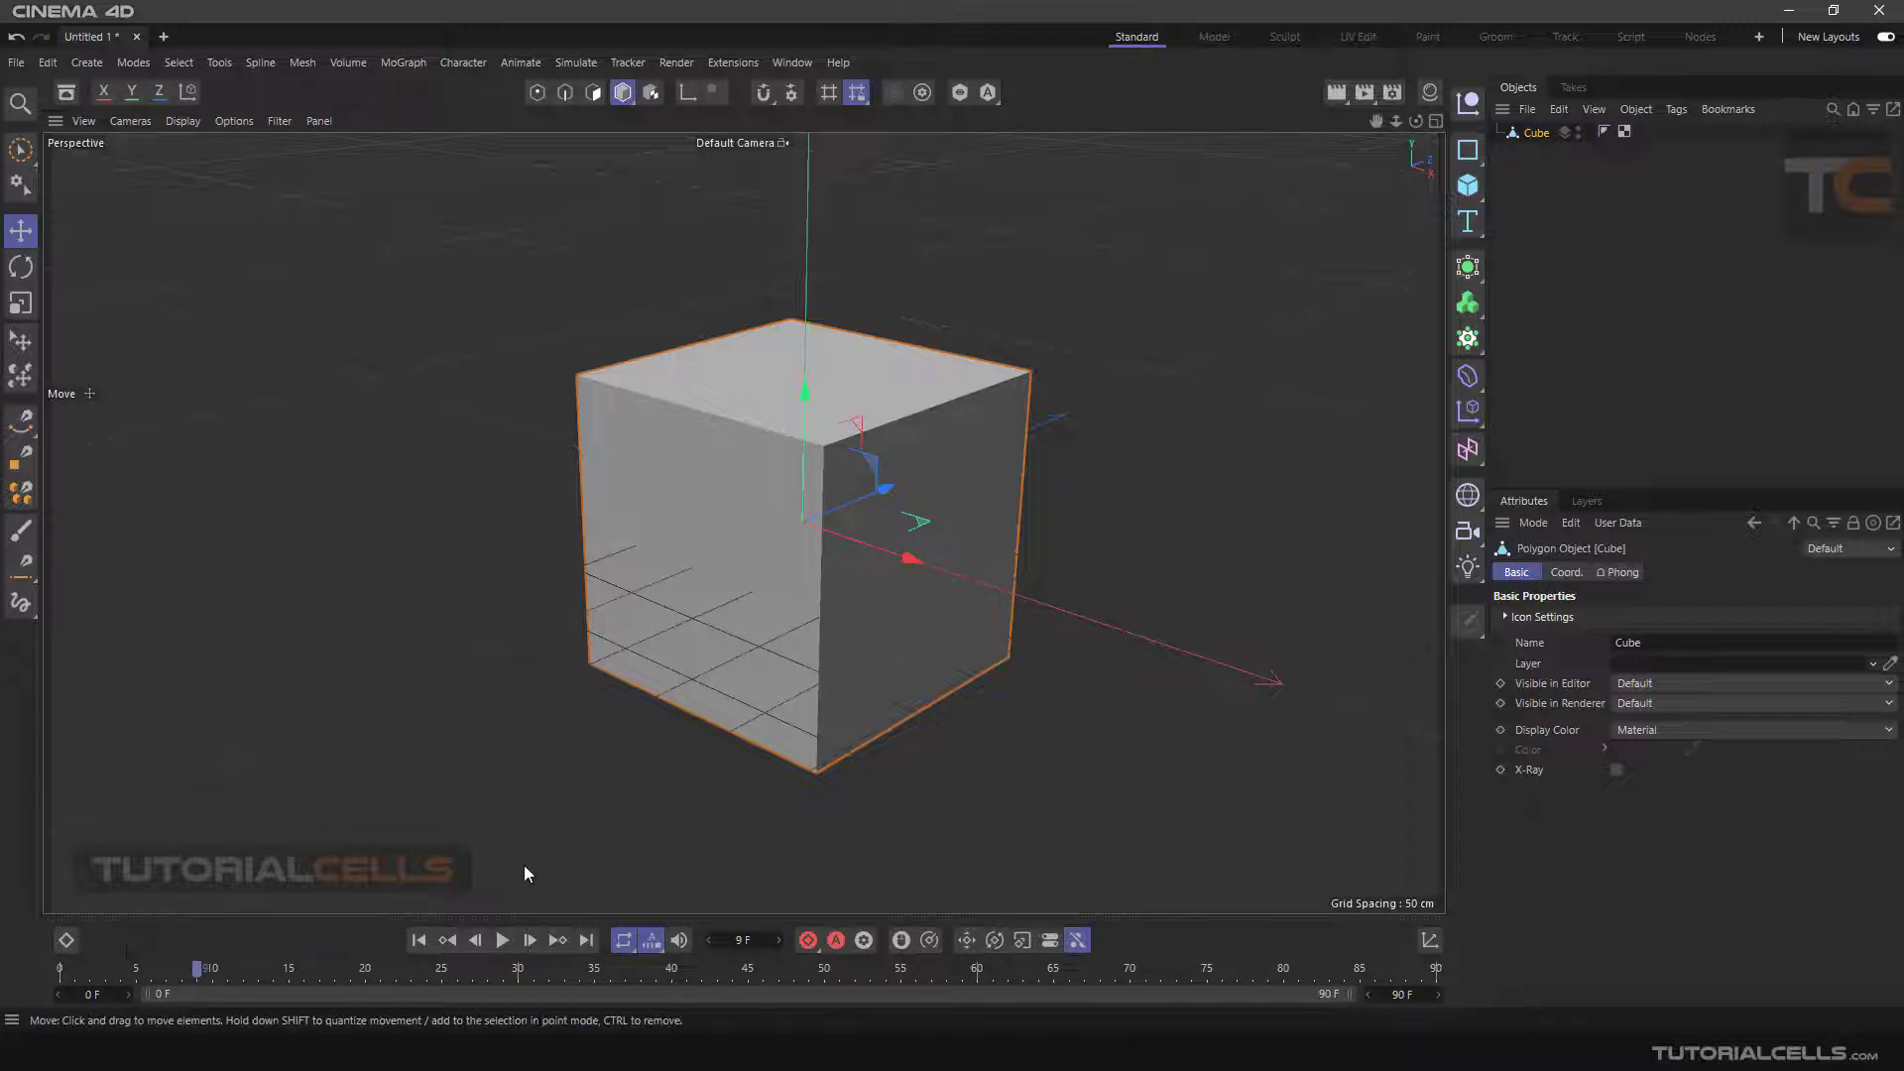
click(68, 940)
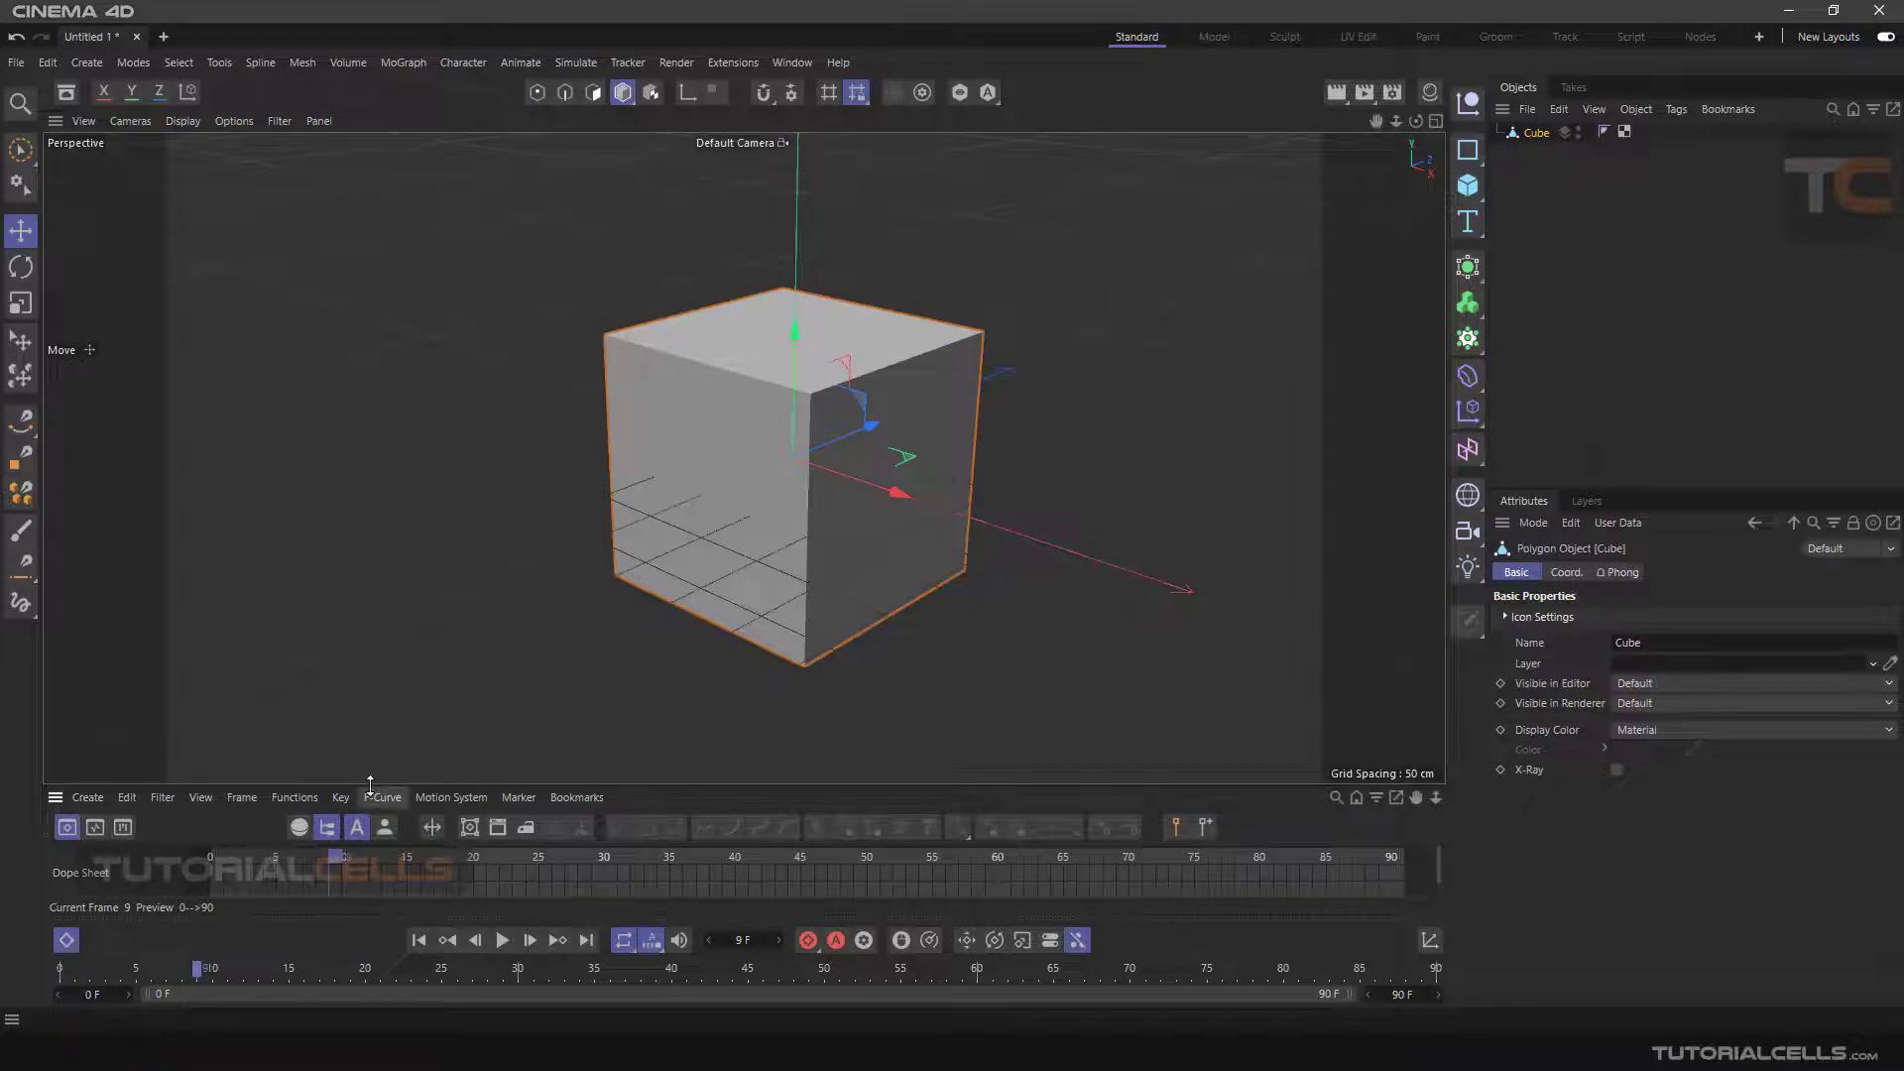
drag(370, 783, 383, 552)
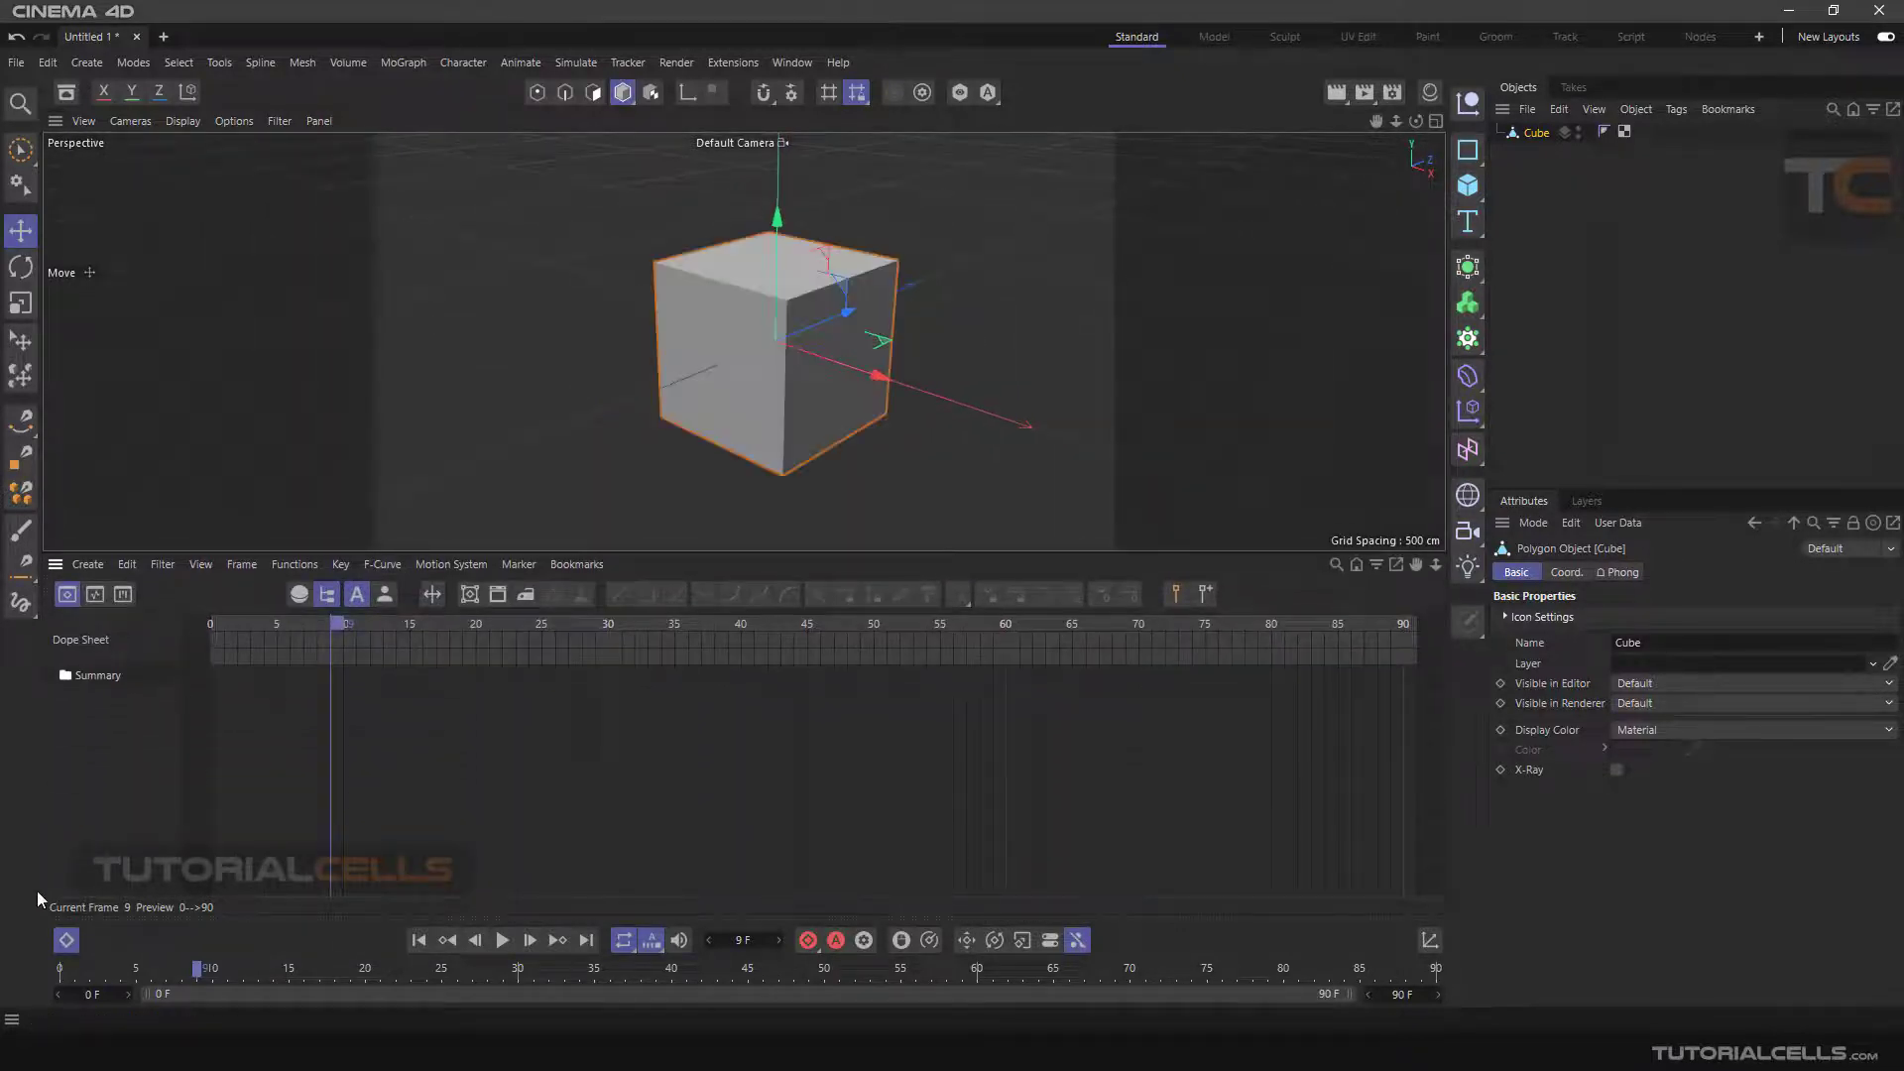
Toggle the Dope Sheet timeline off, on, and off again
click(66, 939)
click(66, 939)
click(67, 939)
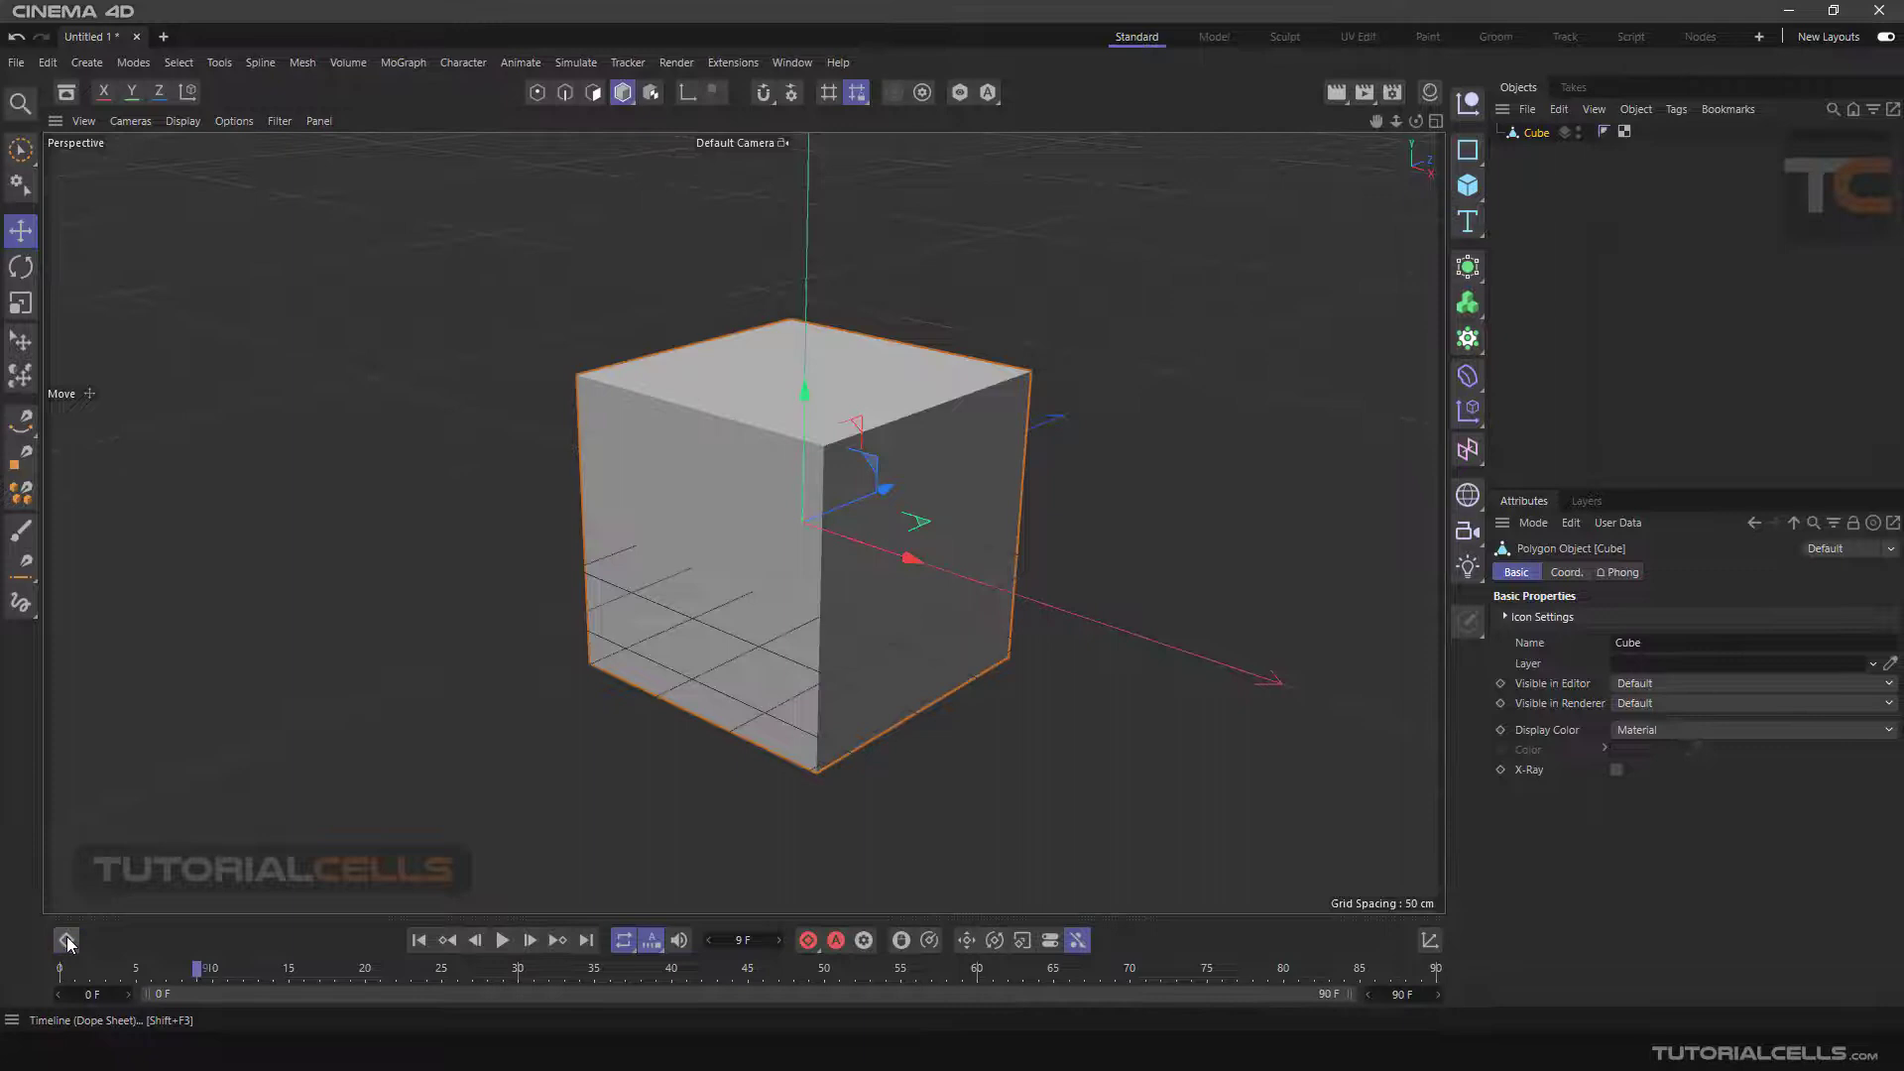
Open the Coordinate Manager, check its Object (Rel) coordinate choices, then close it
click(1430, 942)
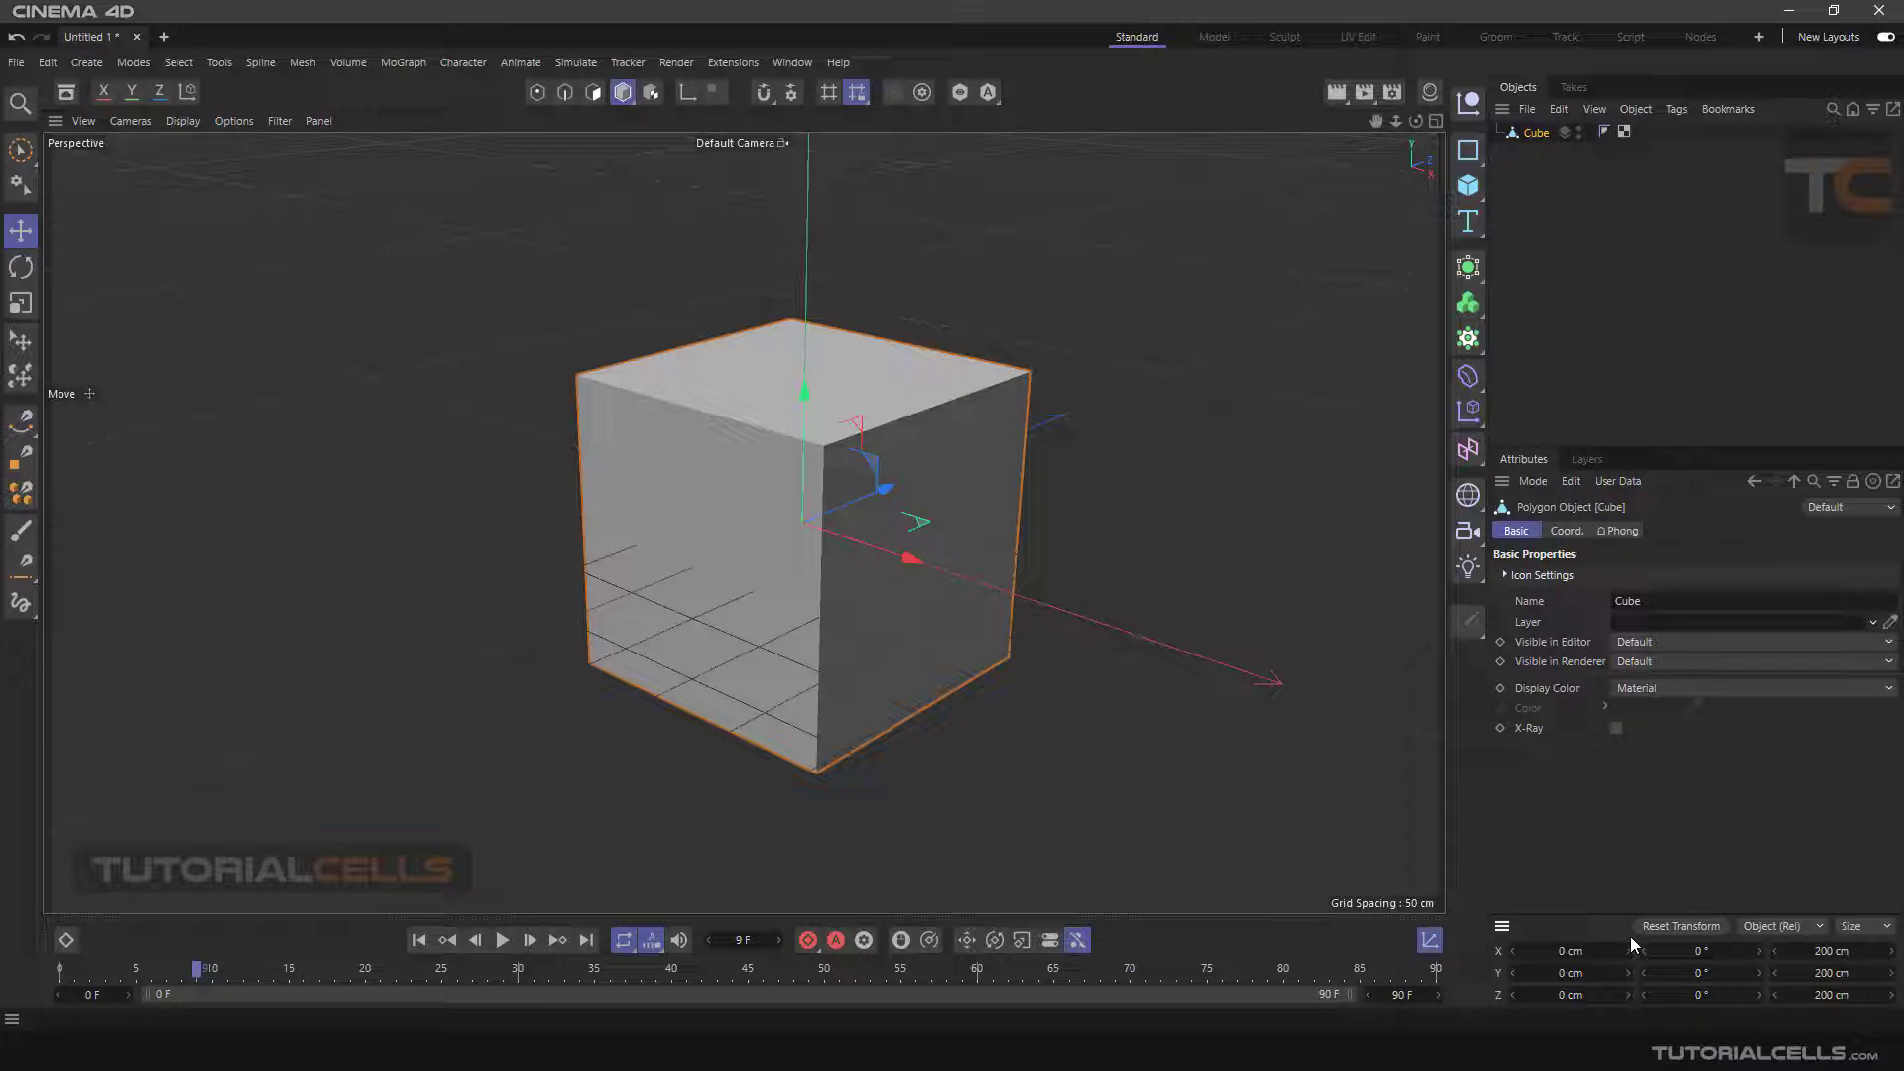
click(1816, 928)
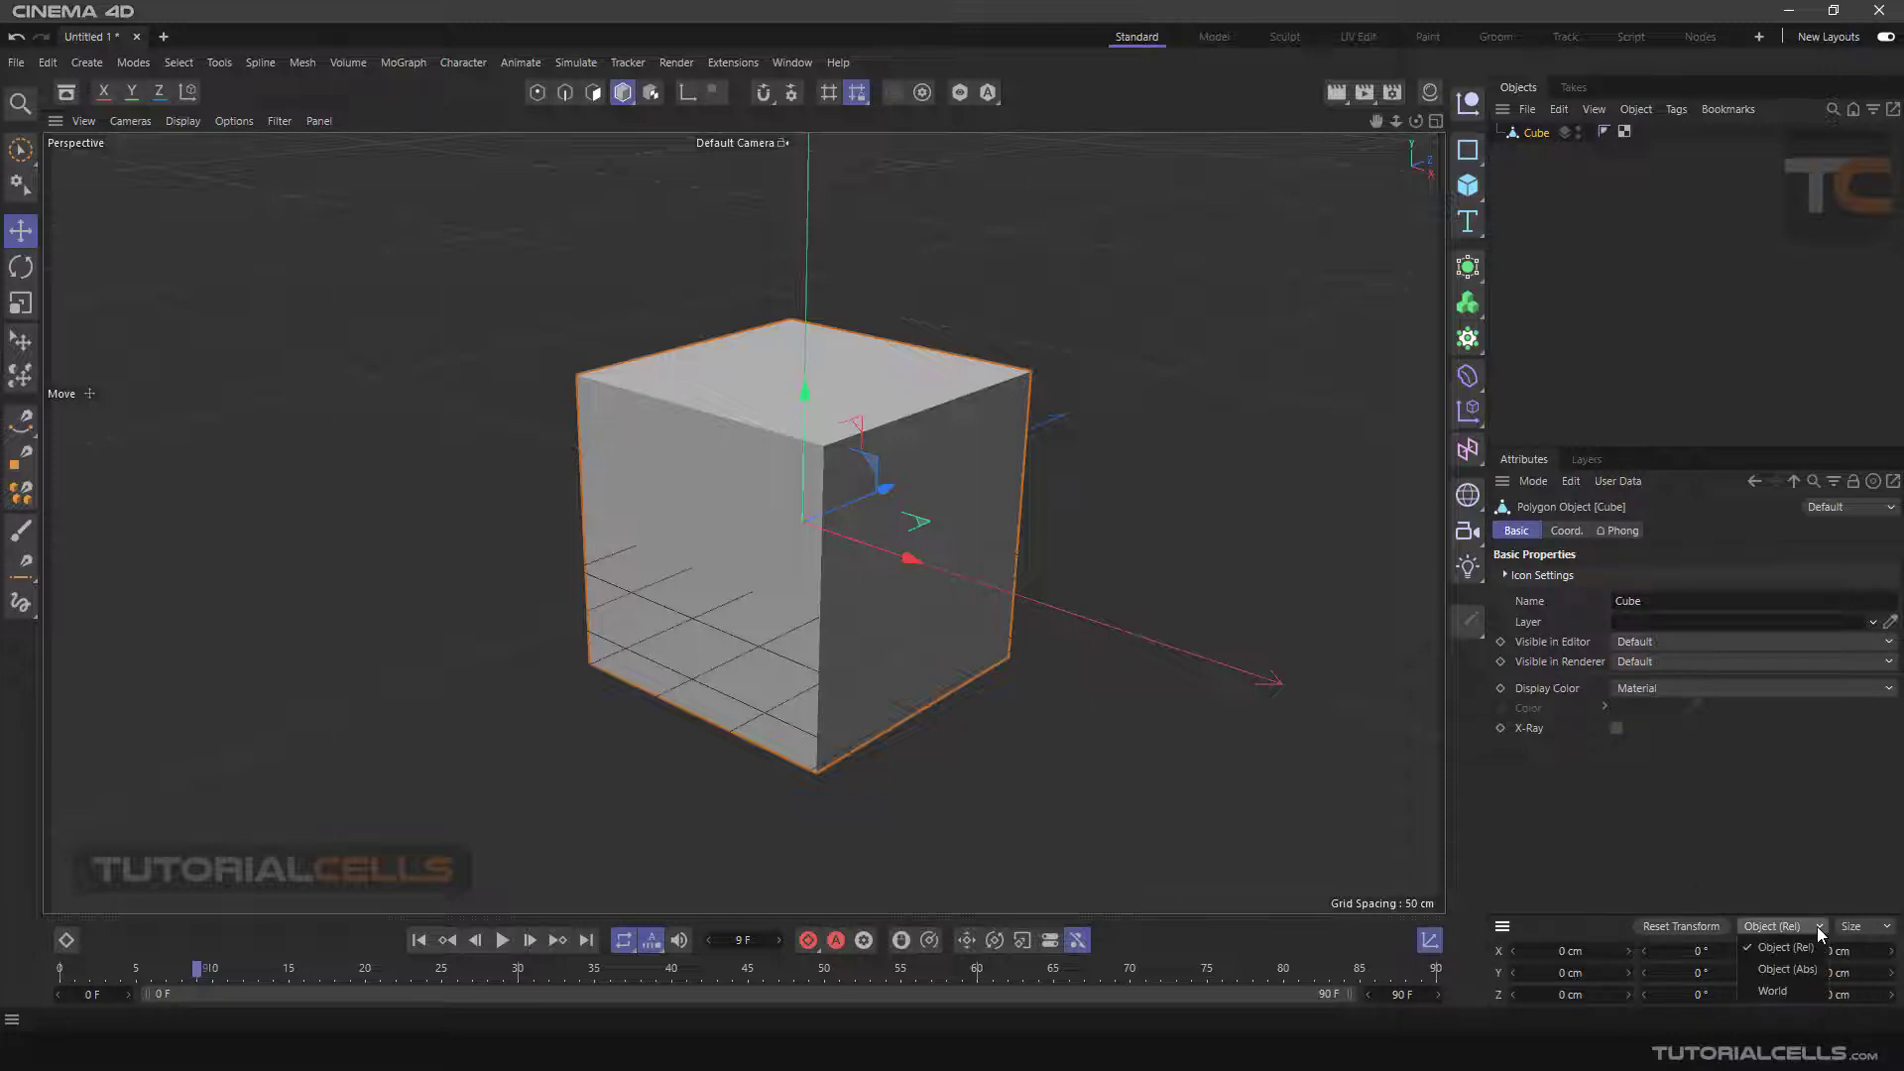
click(1430, 942)
click(1430, 942)
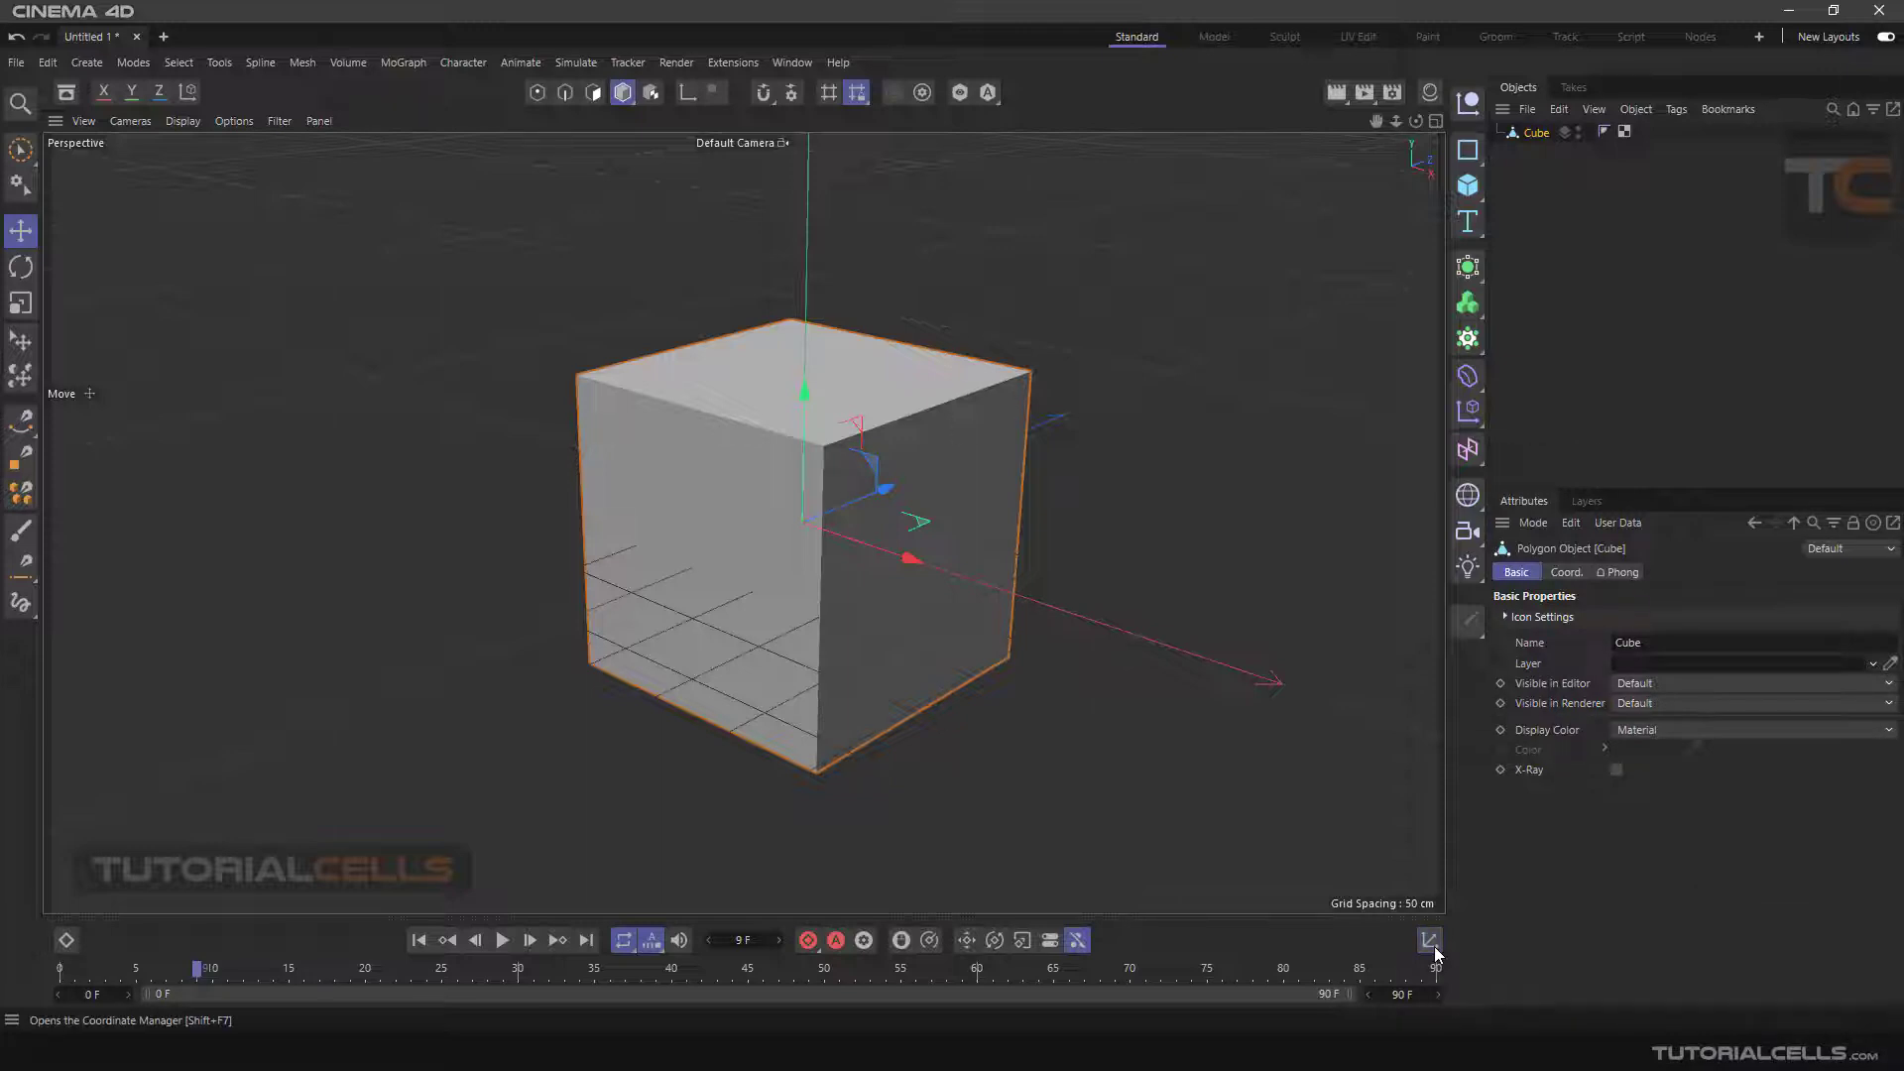
click(68, 94)
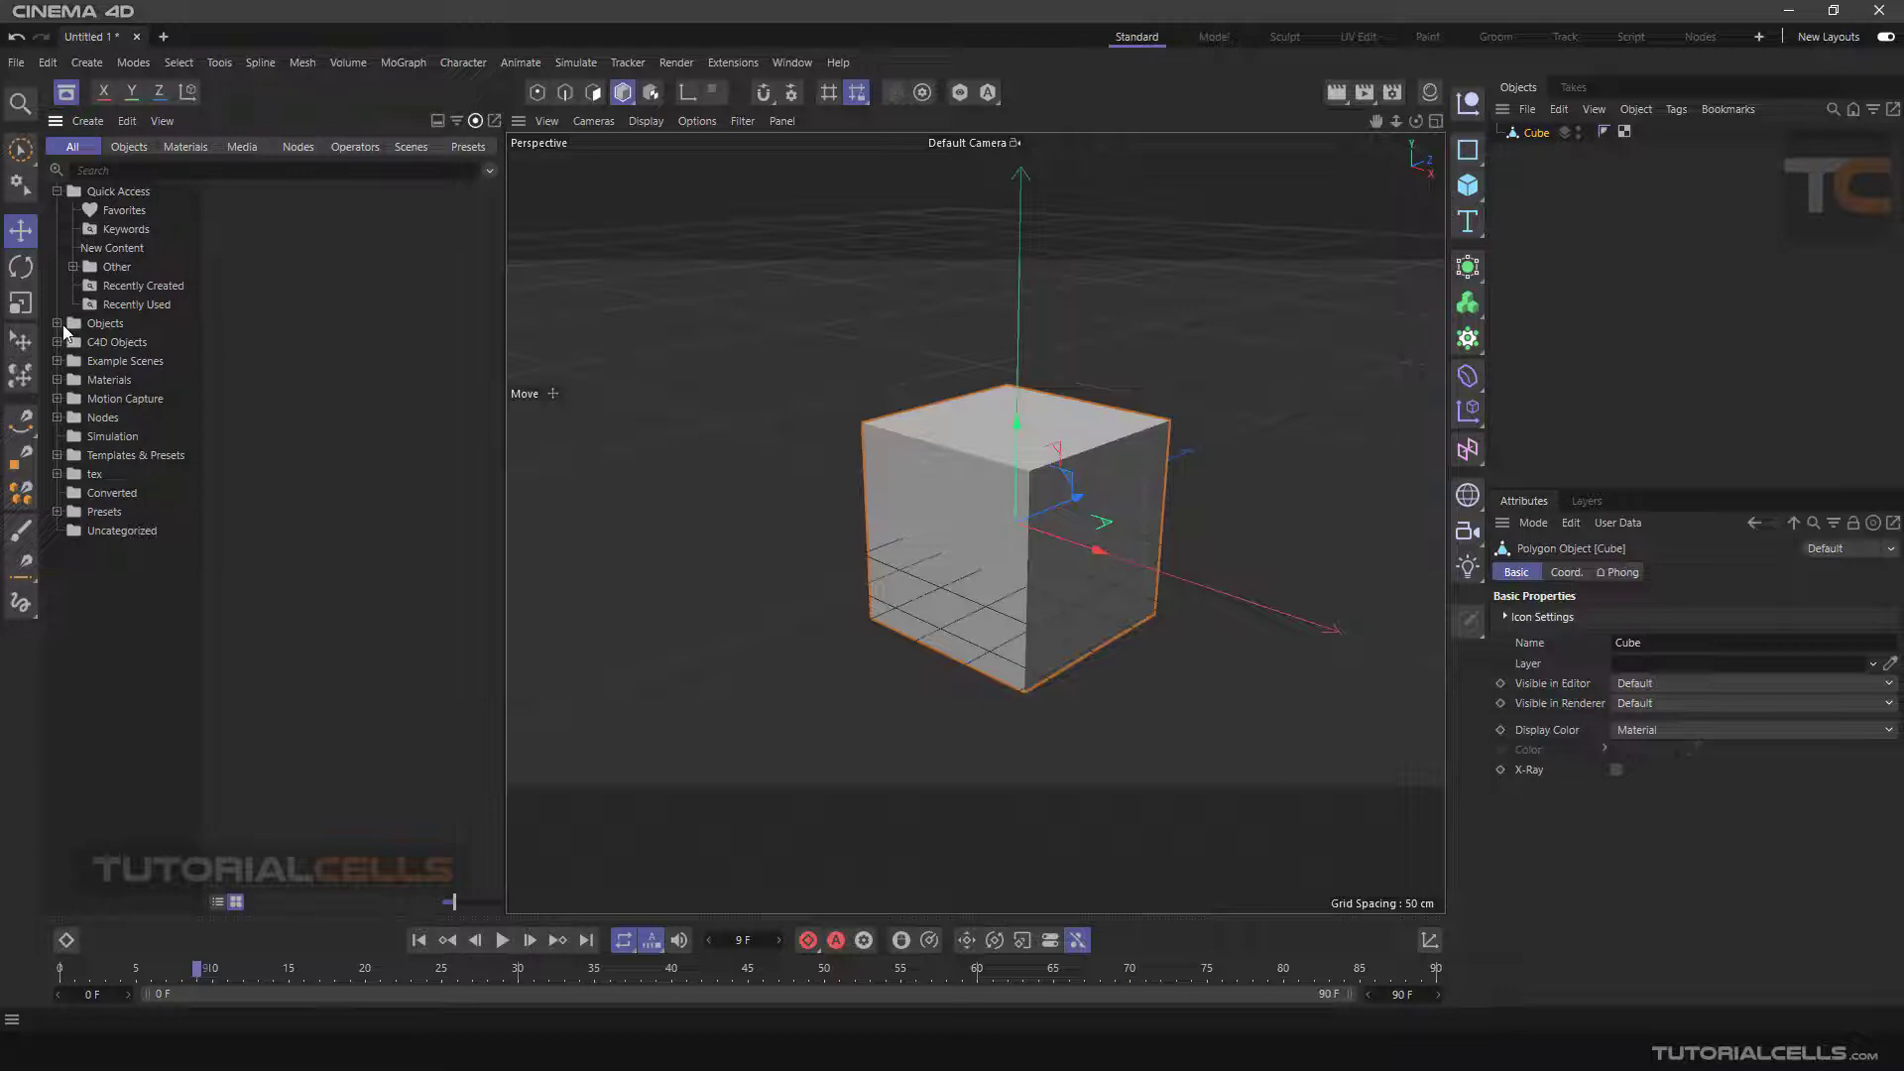
click(58, 325)
click(114, 342)
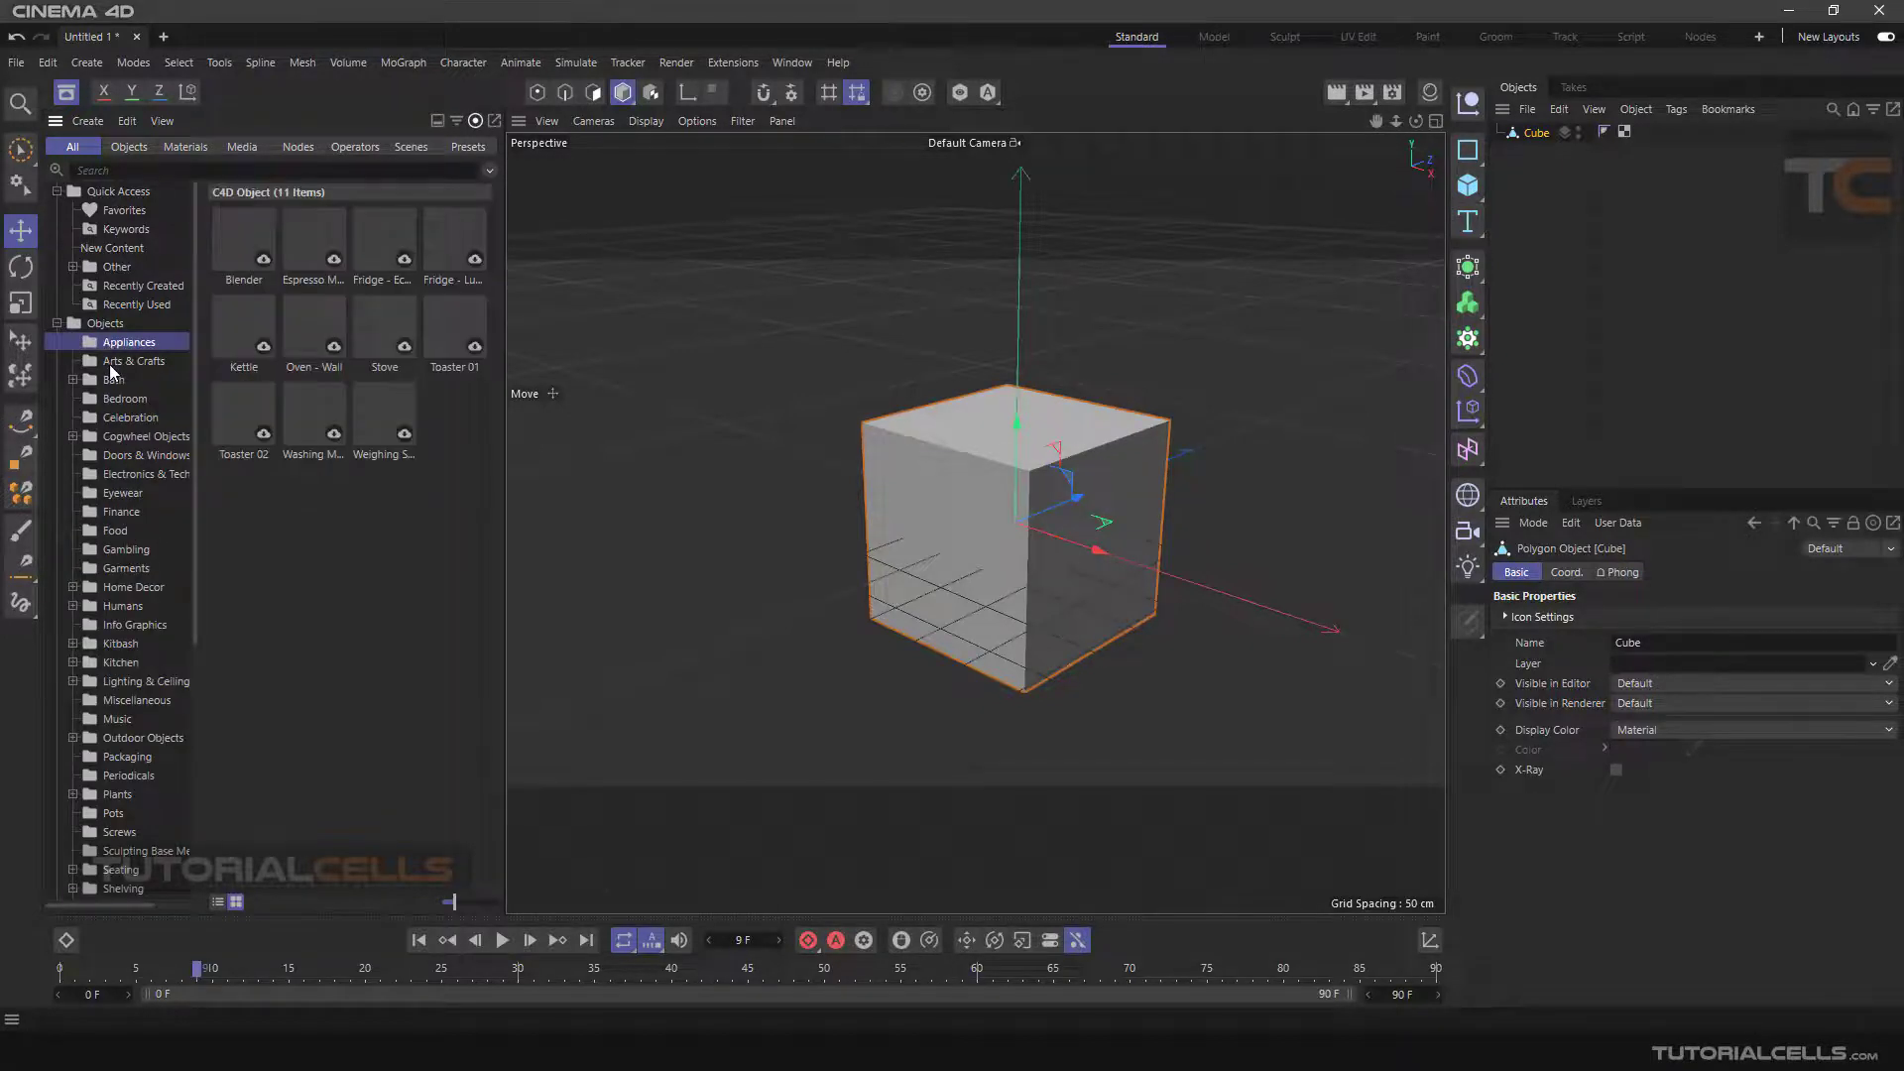
click(72, 381)
click(109, 398)
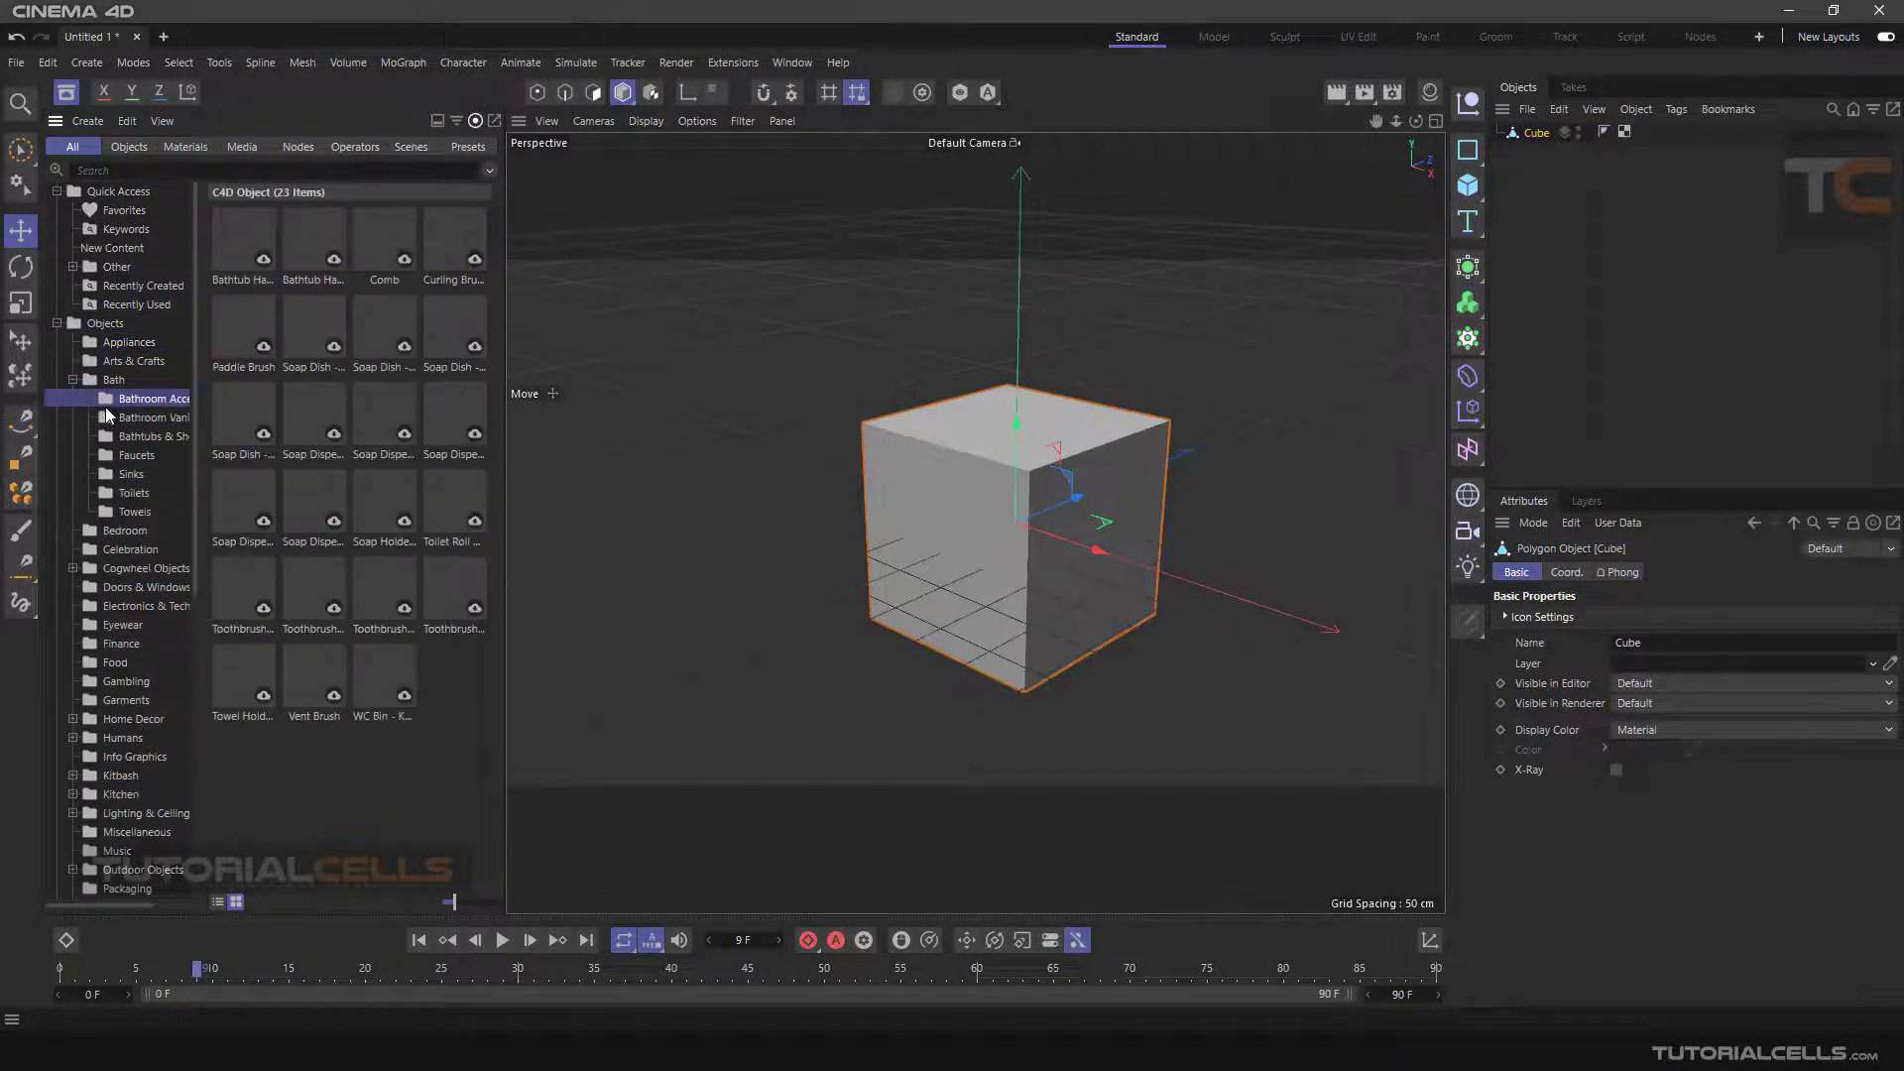
click(119, 550)
click(72, 569)
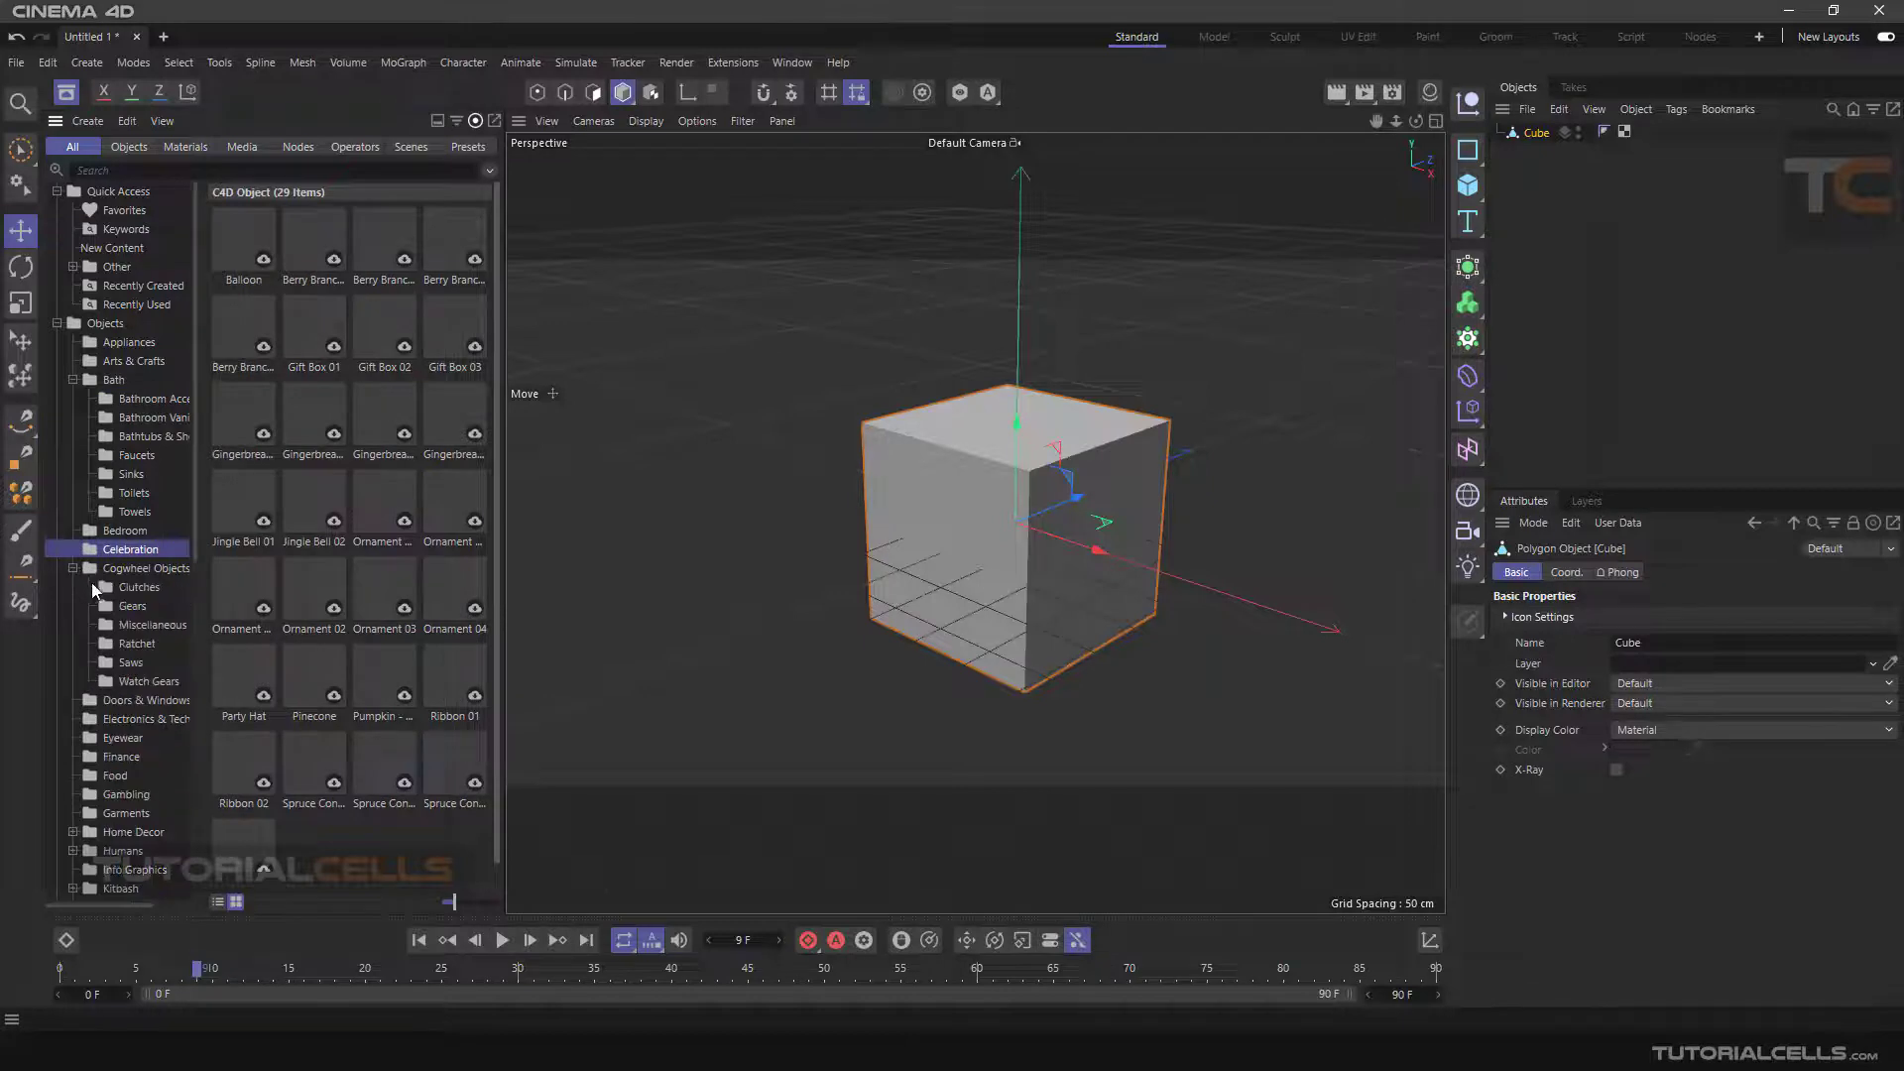
click(134, 622)
click(135, 643)
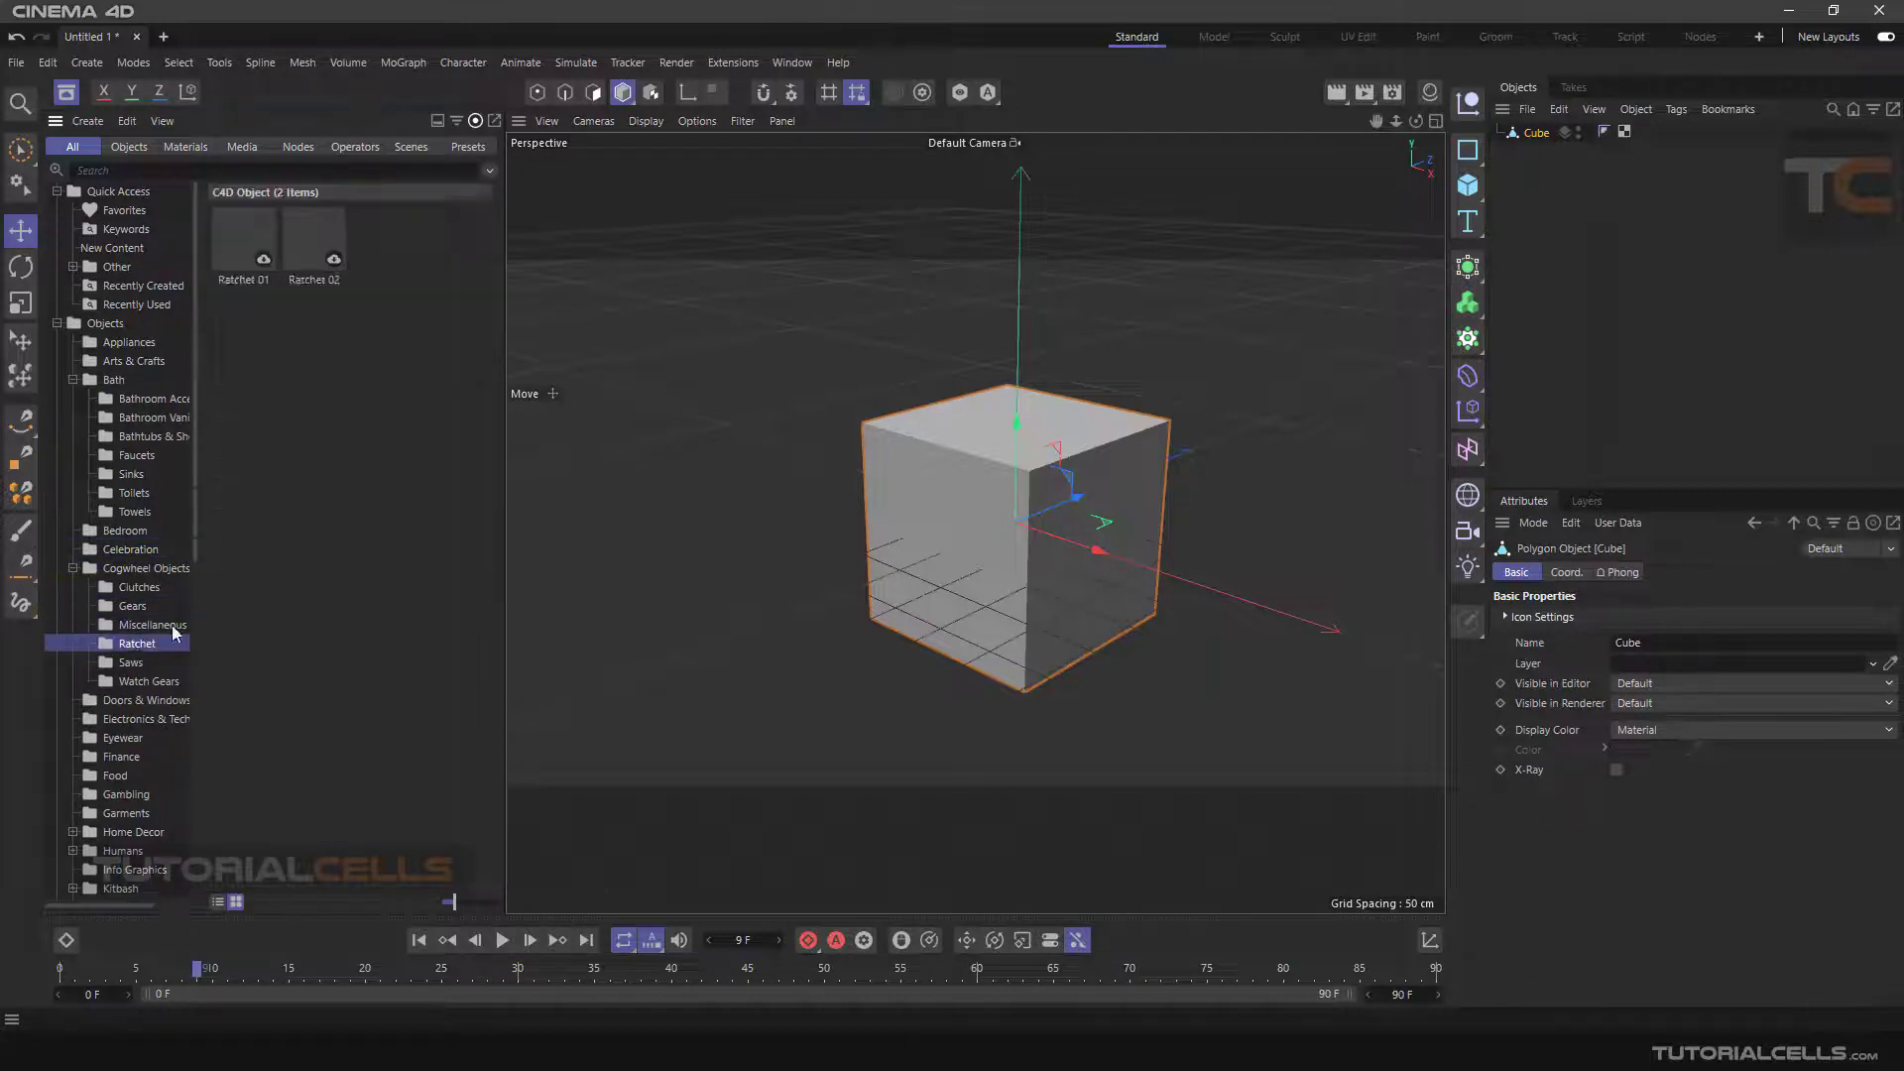
click(66, 91)
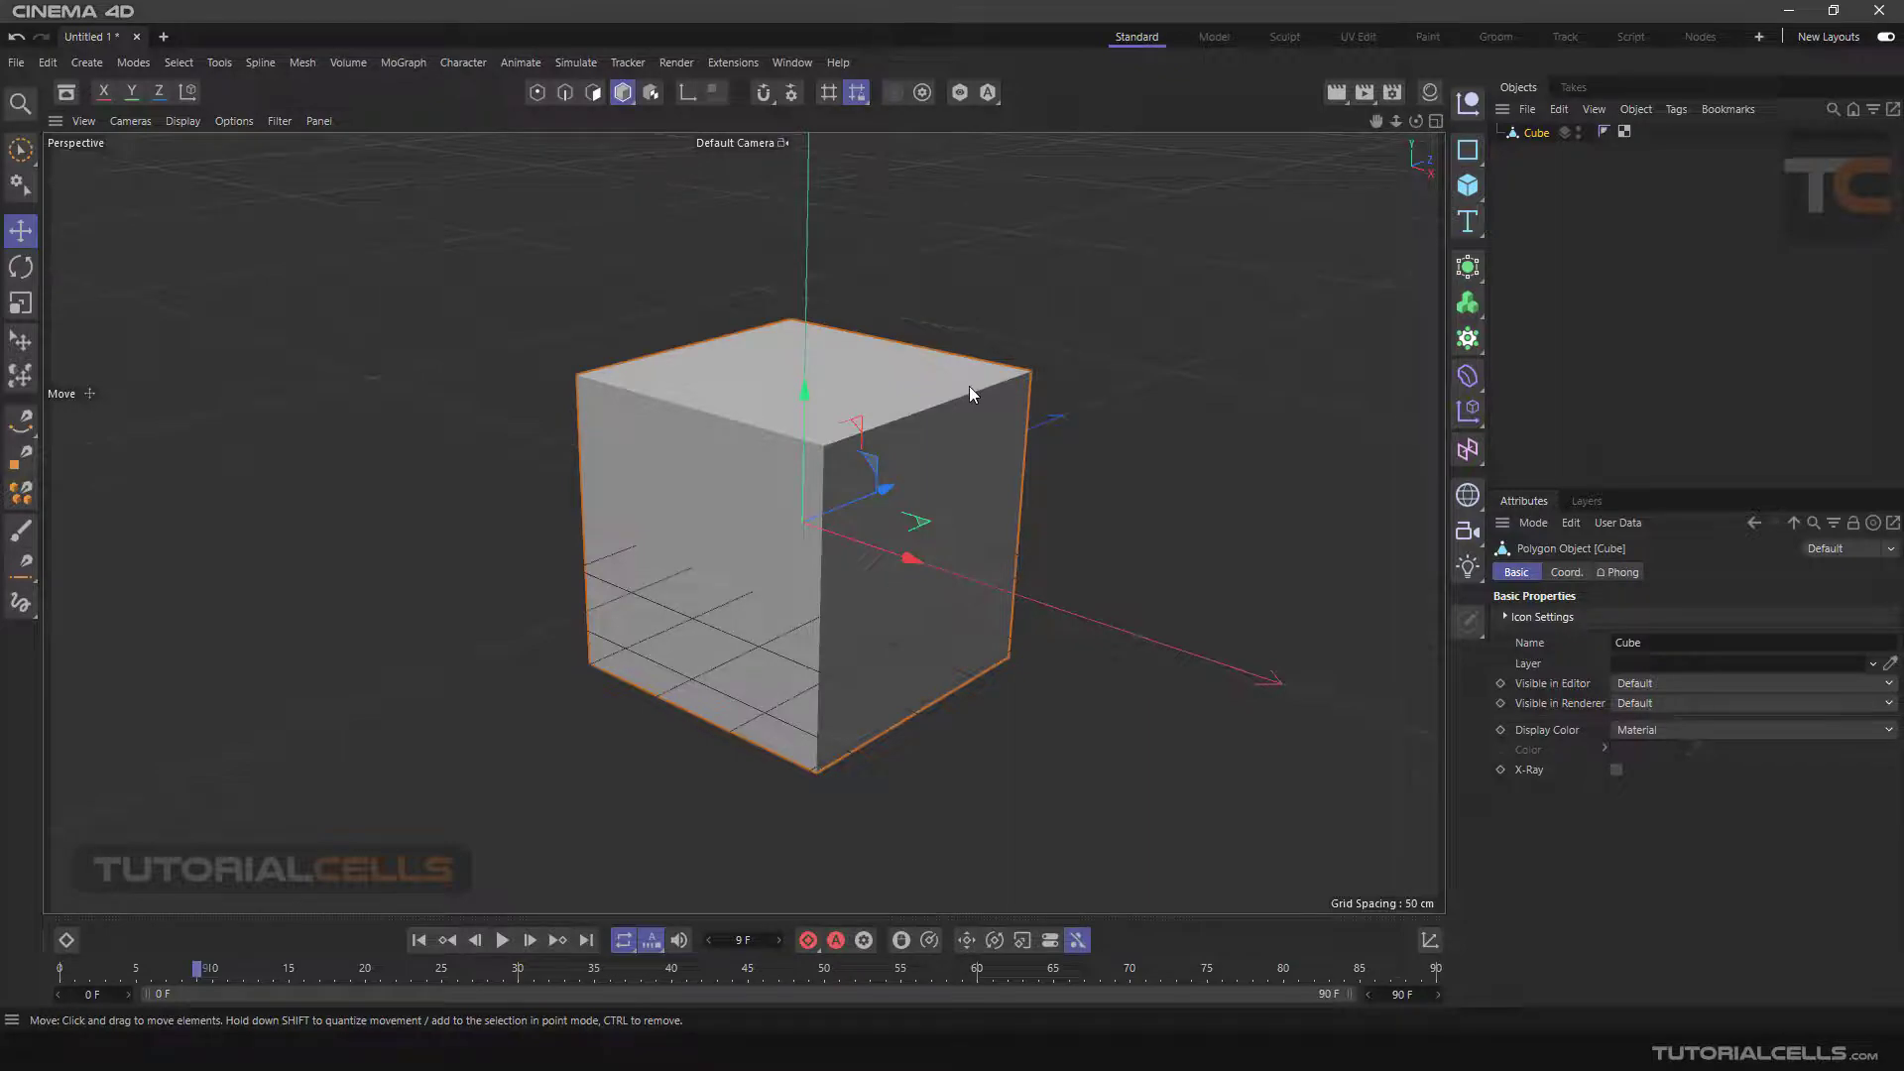
Cycle through the Model and Sculpt layouts, ending in the UV Edit layout
click(1208, 42)
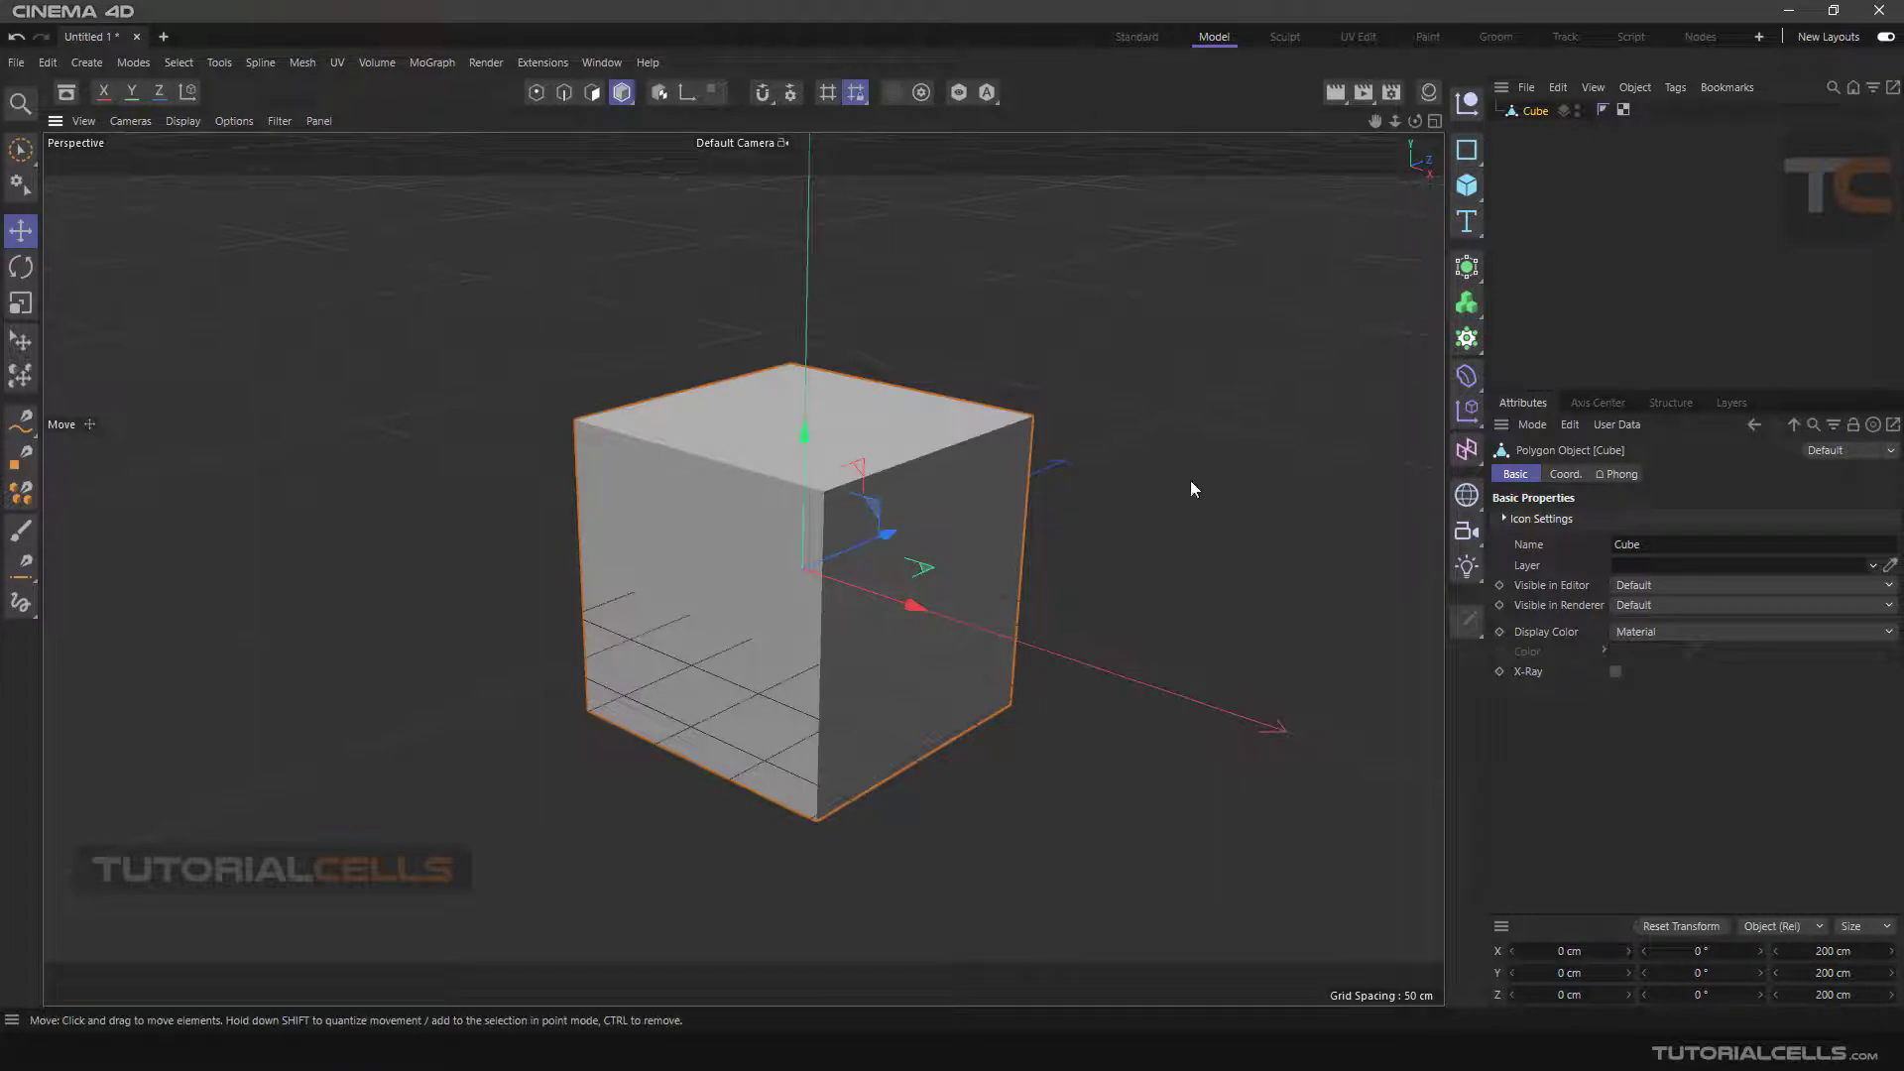
click(1273, 42)
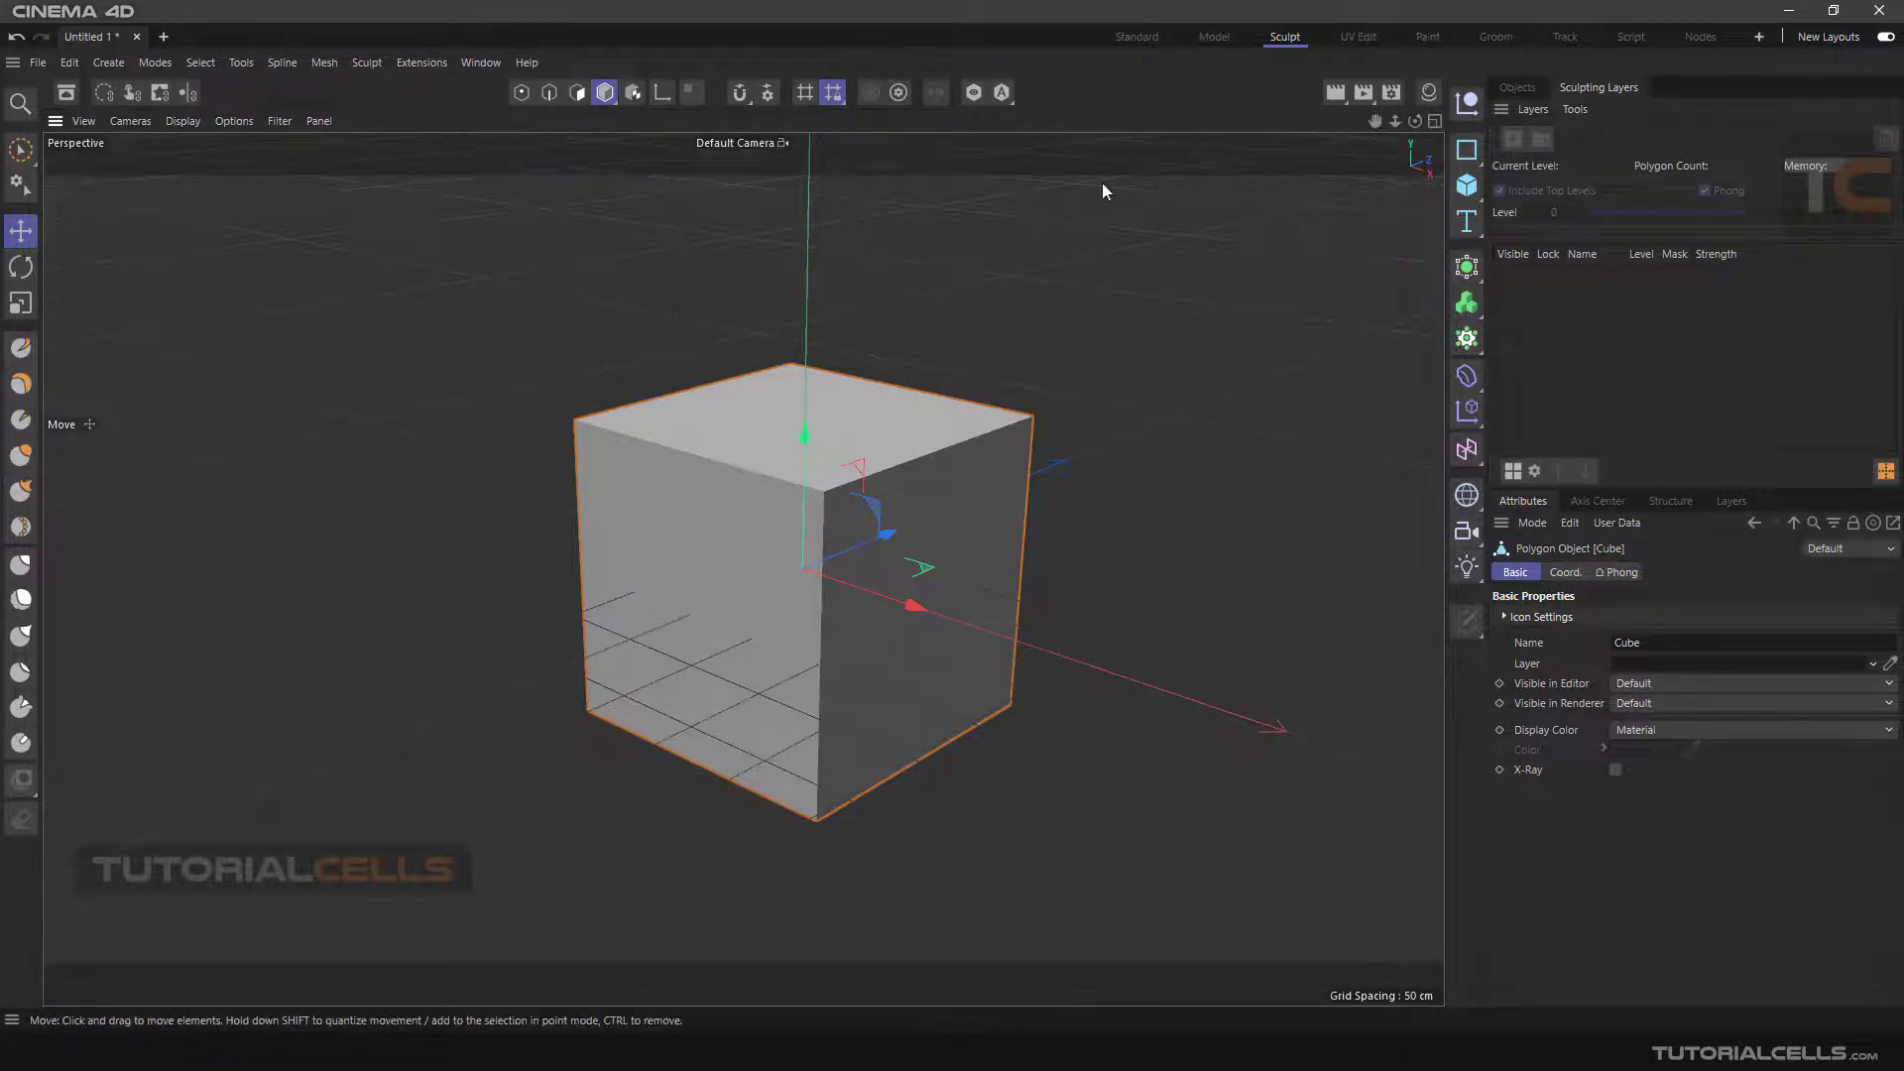
click(1357, 37)
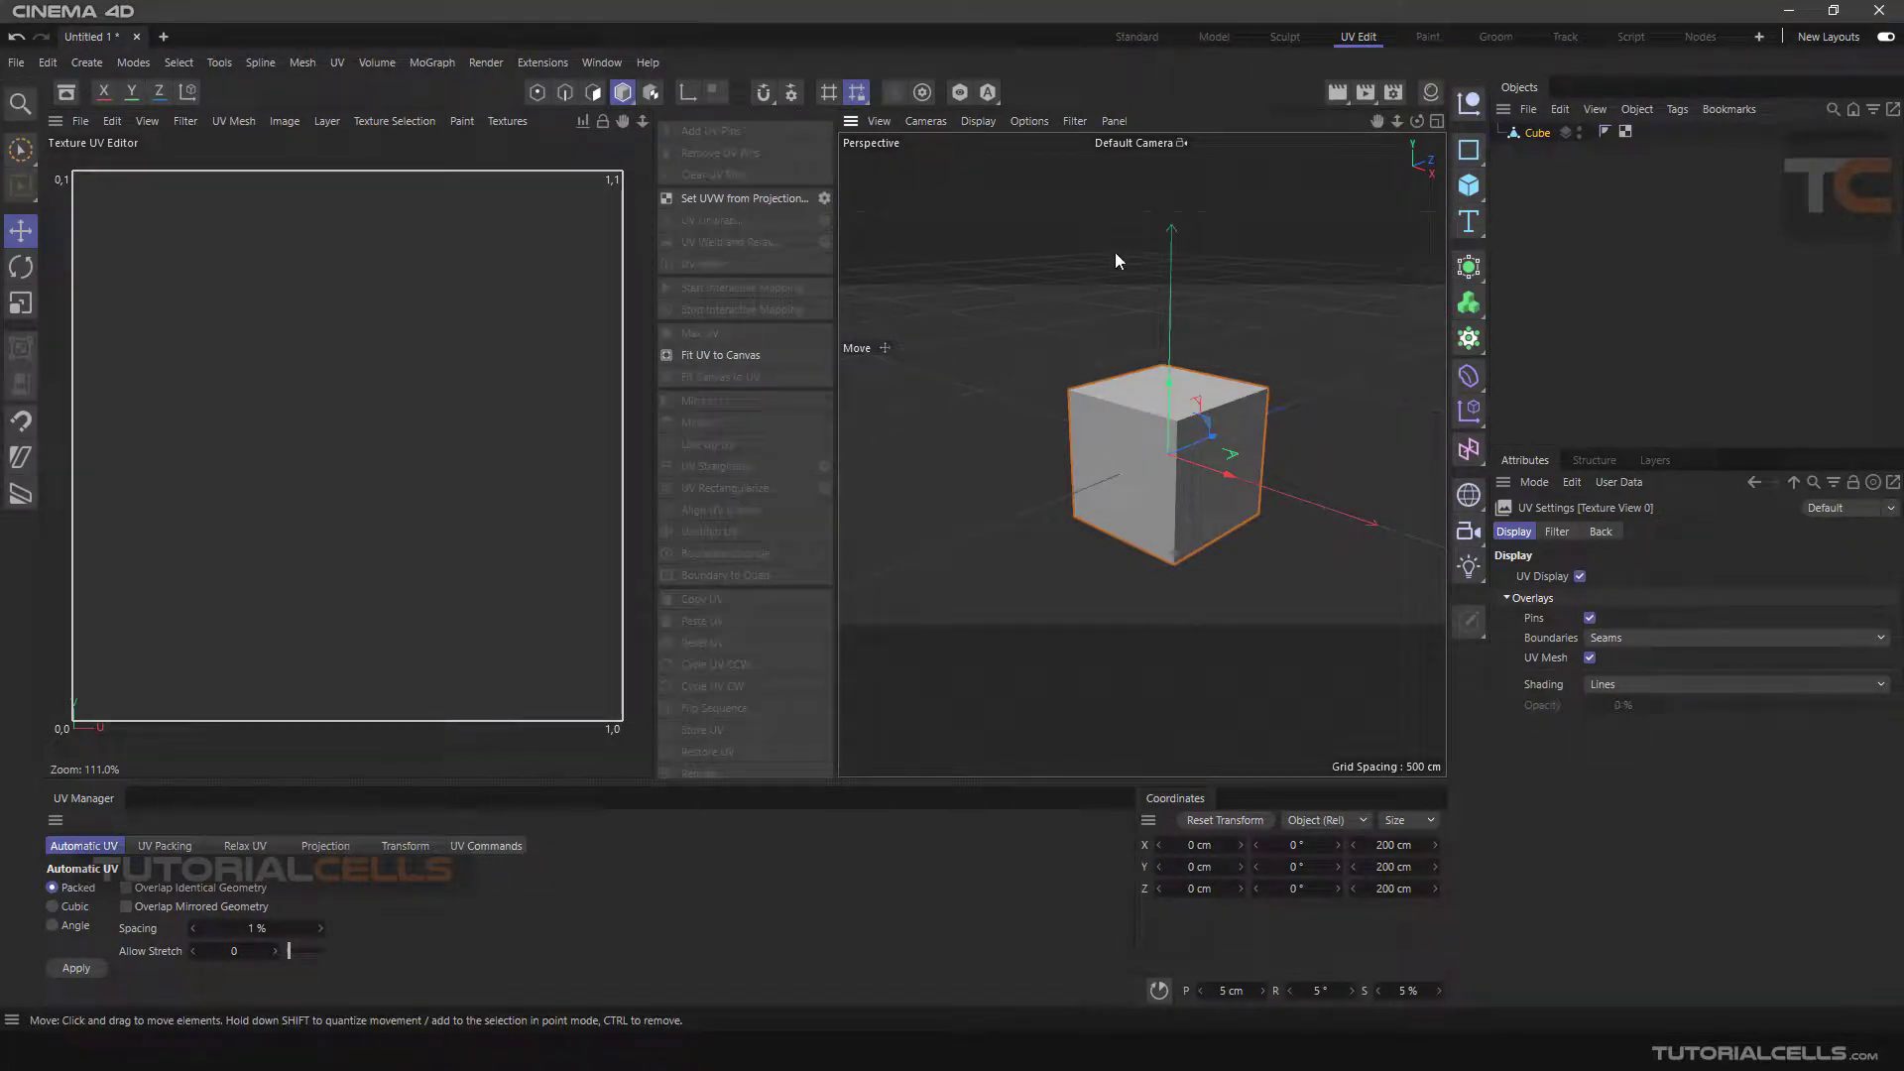
Switch through the Paint, Groom and Track layouts, ending in the Script layout
click(1423, 36)
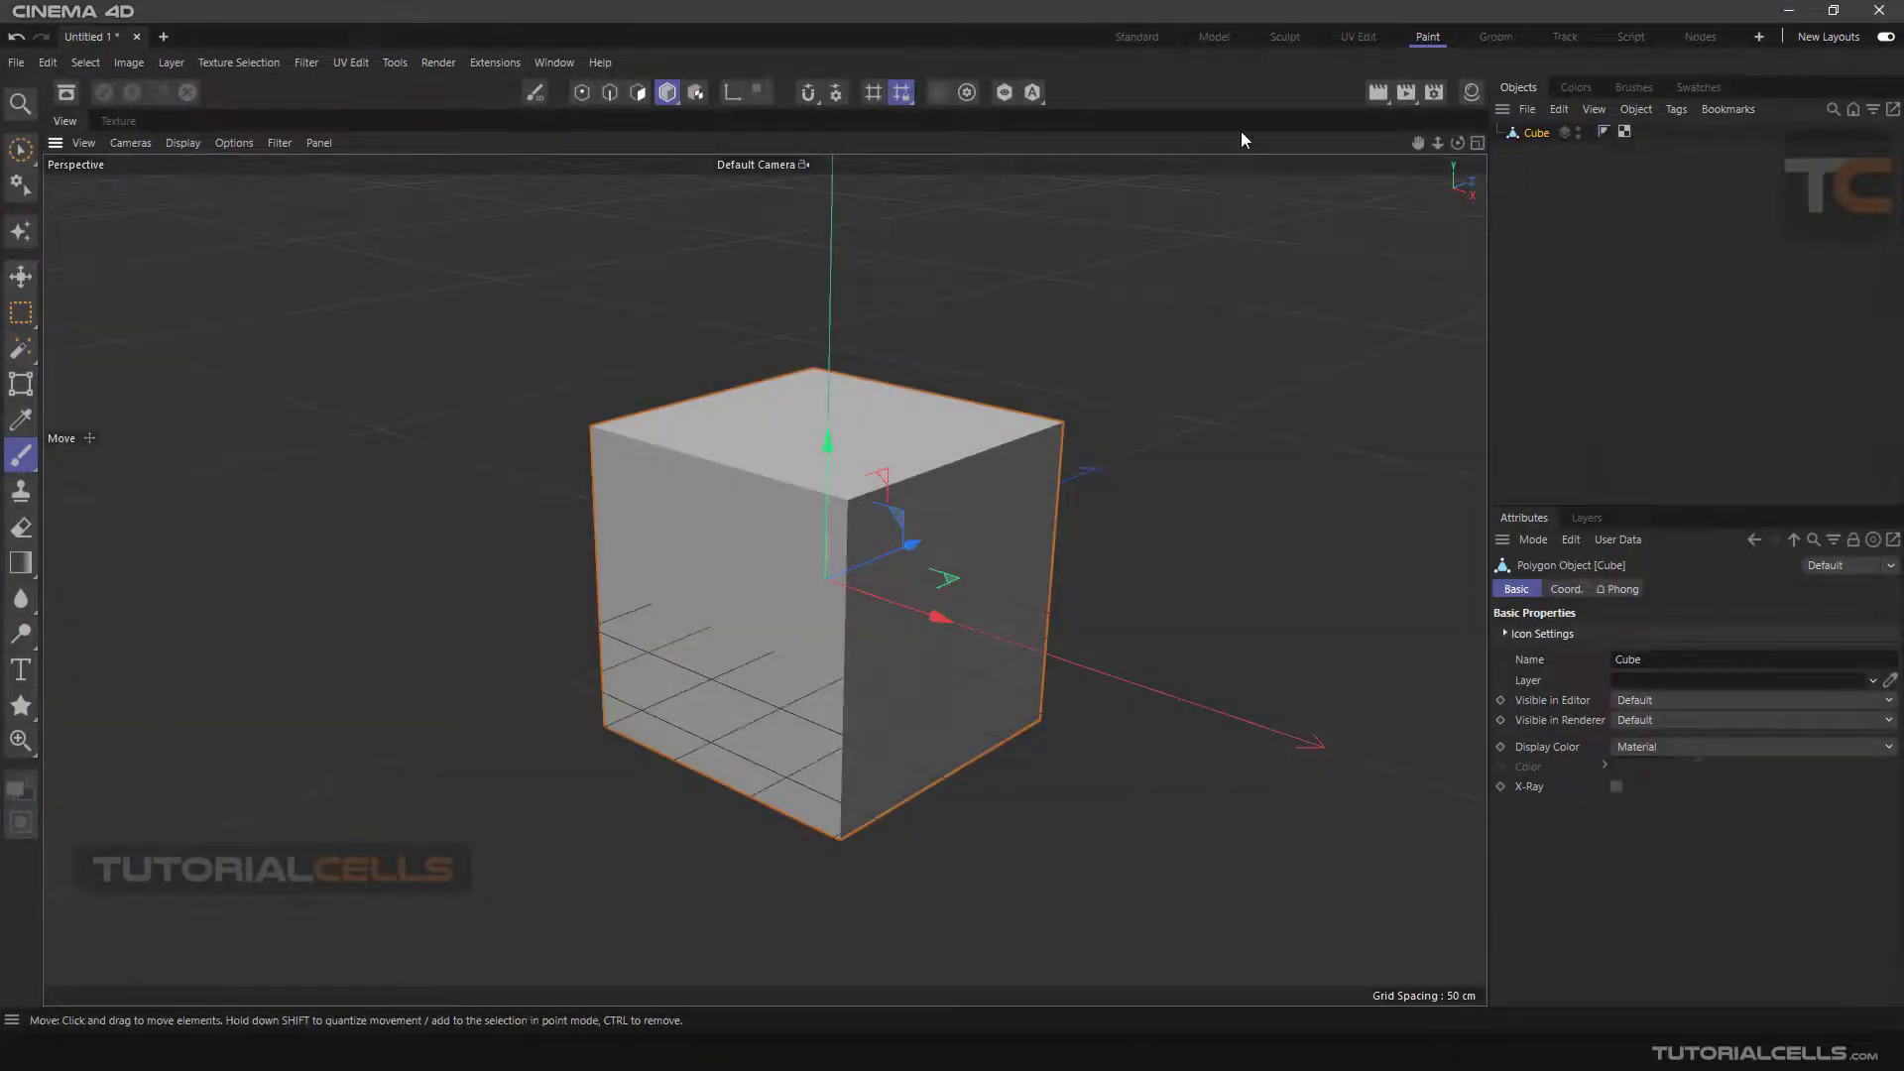
click(1486, 38)
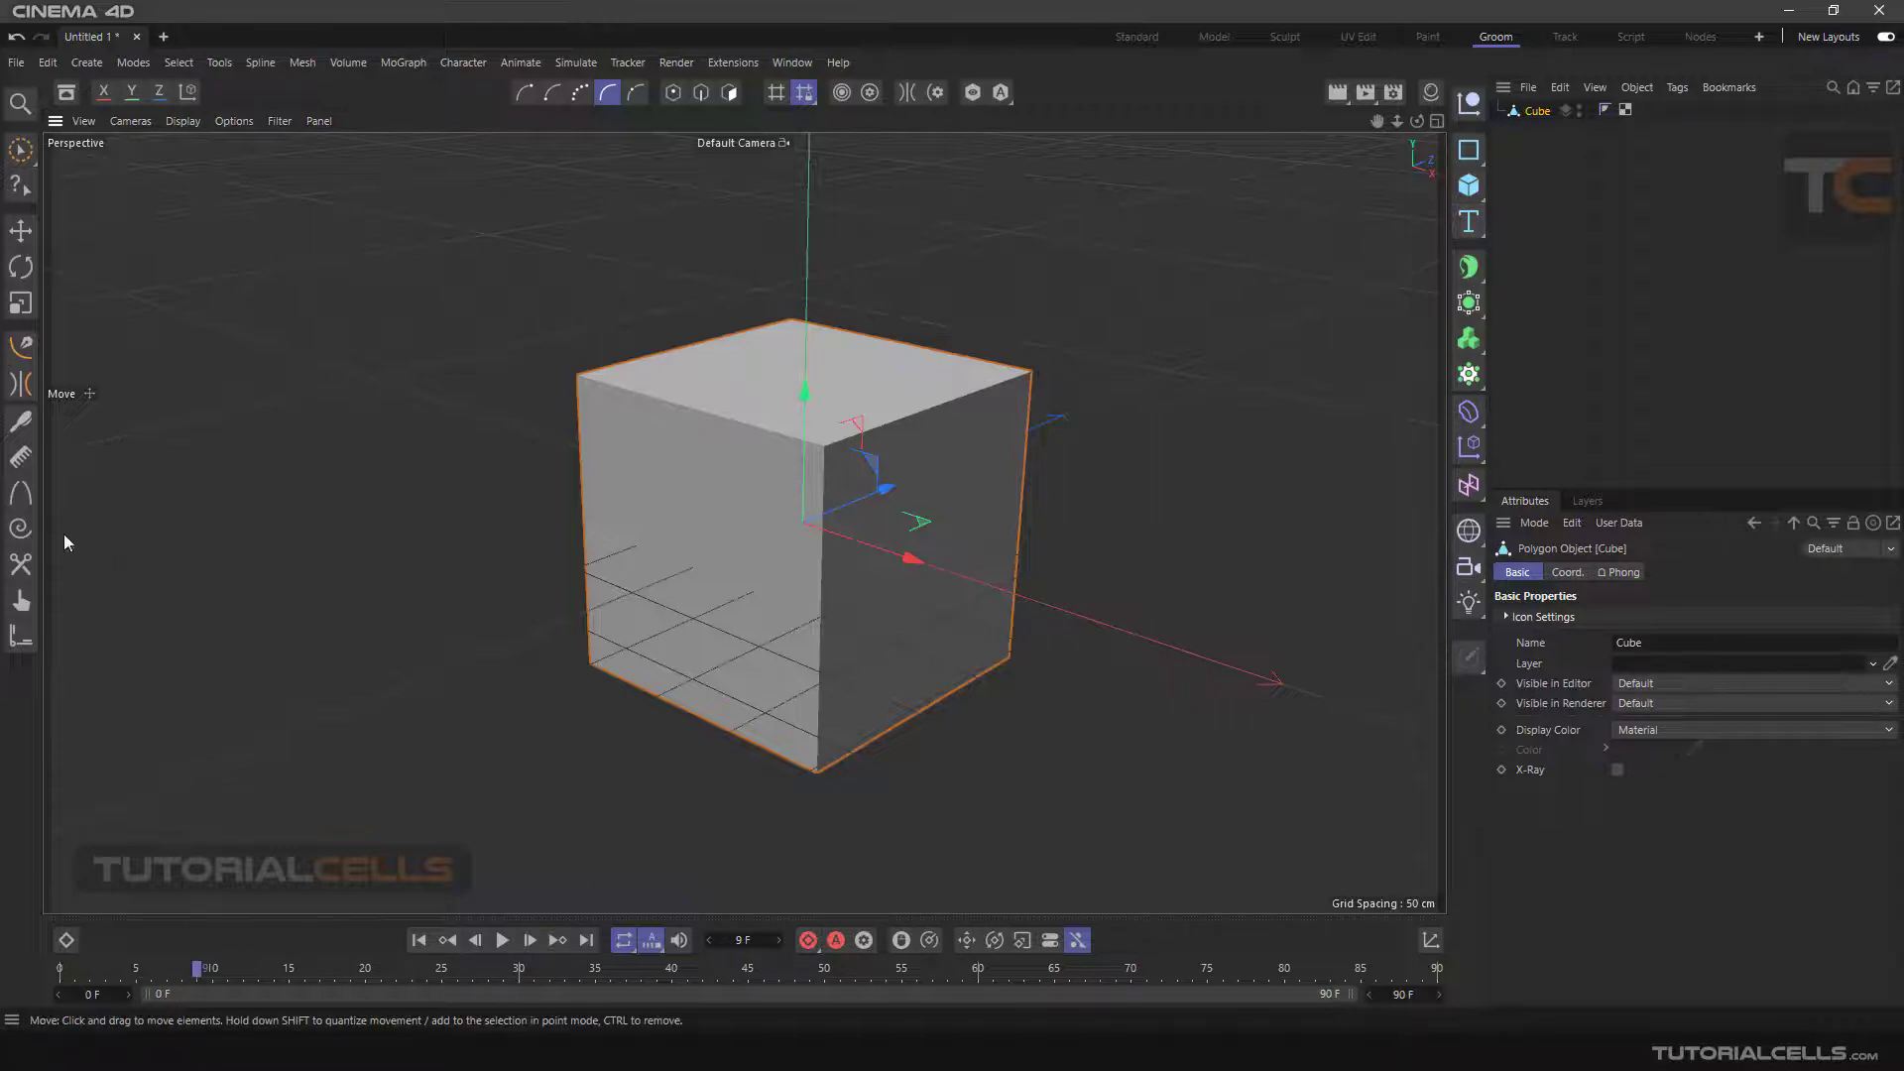
click(1569, 32)
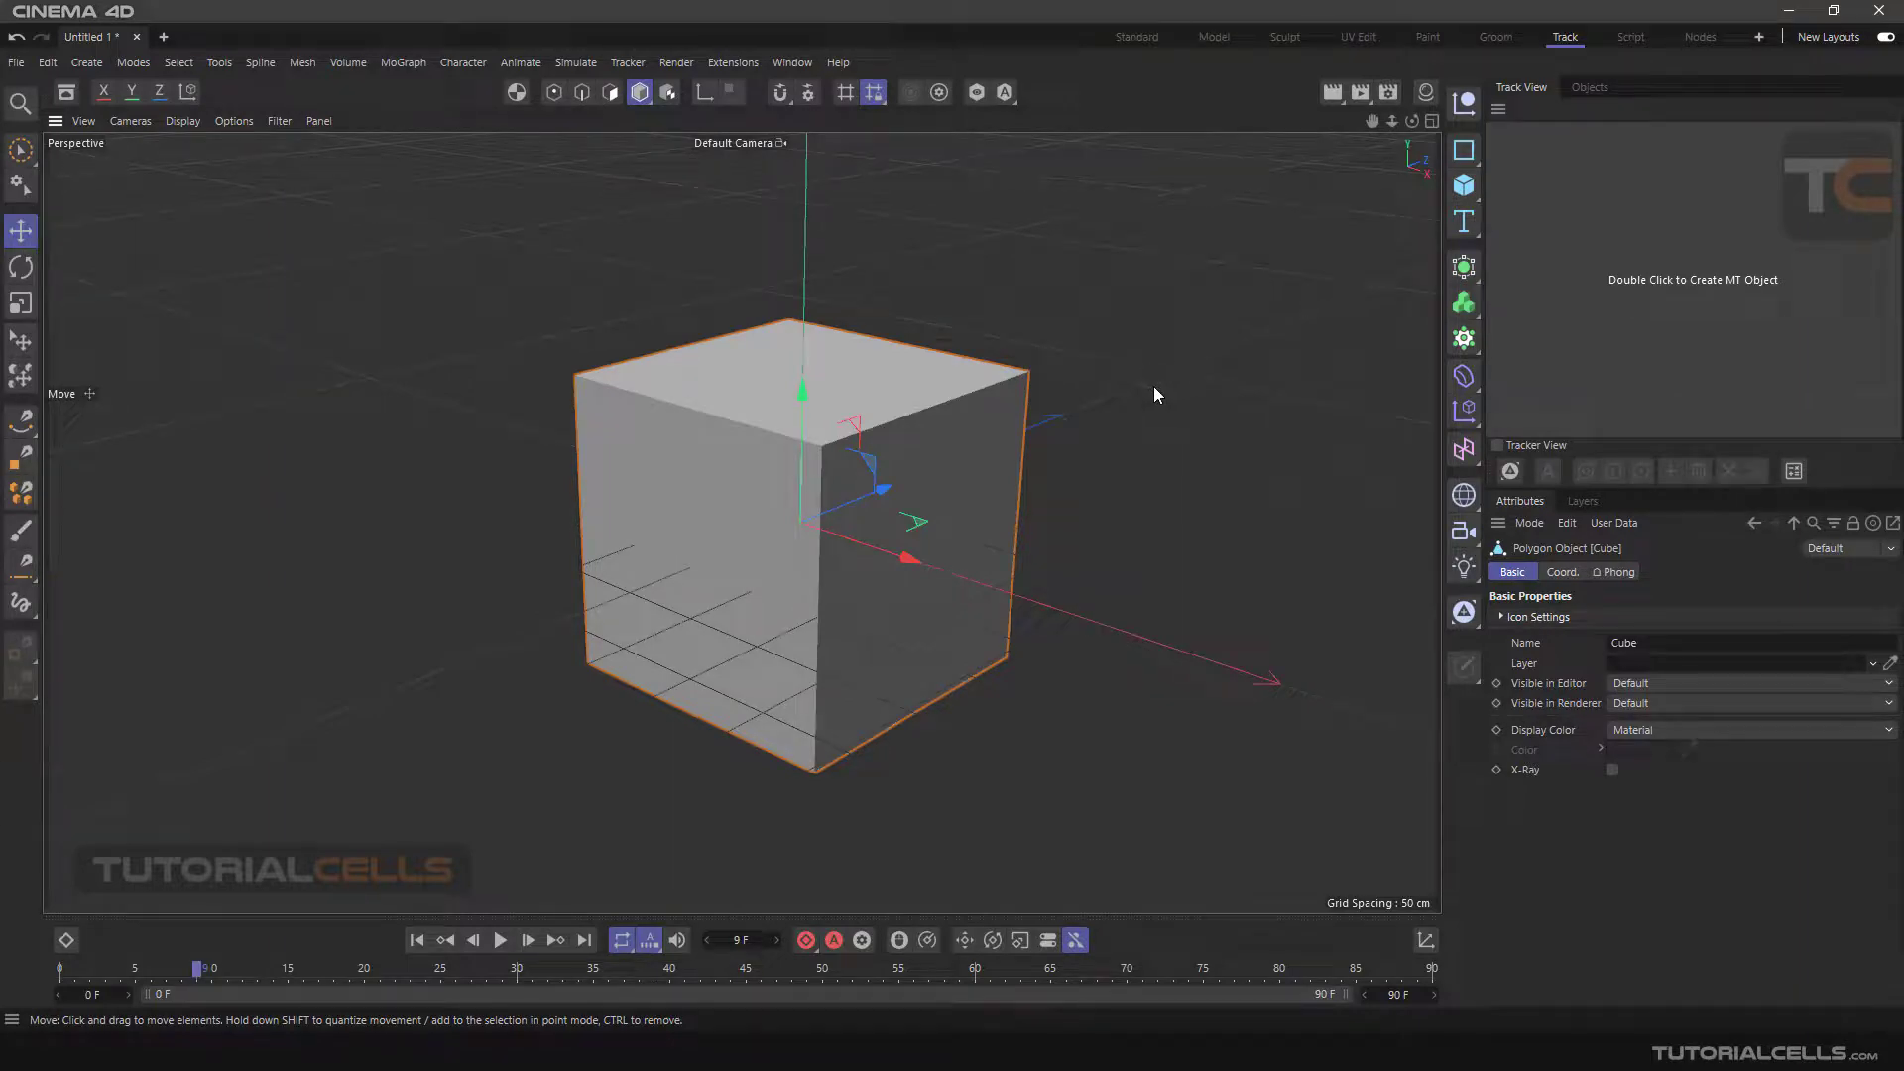
click(1629, 37)
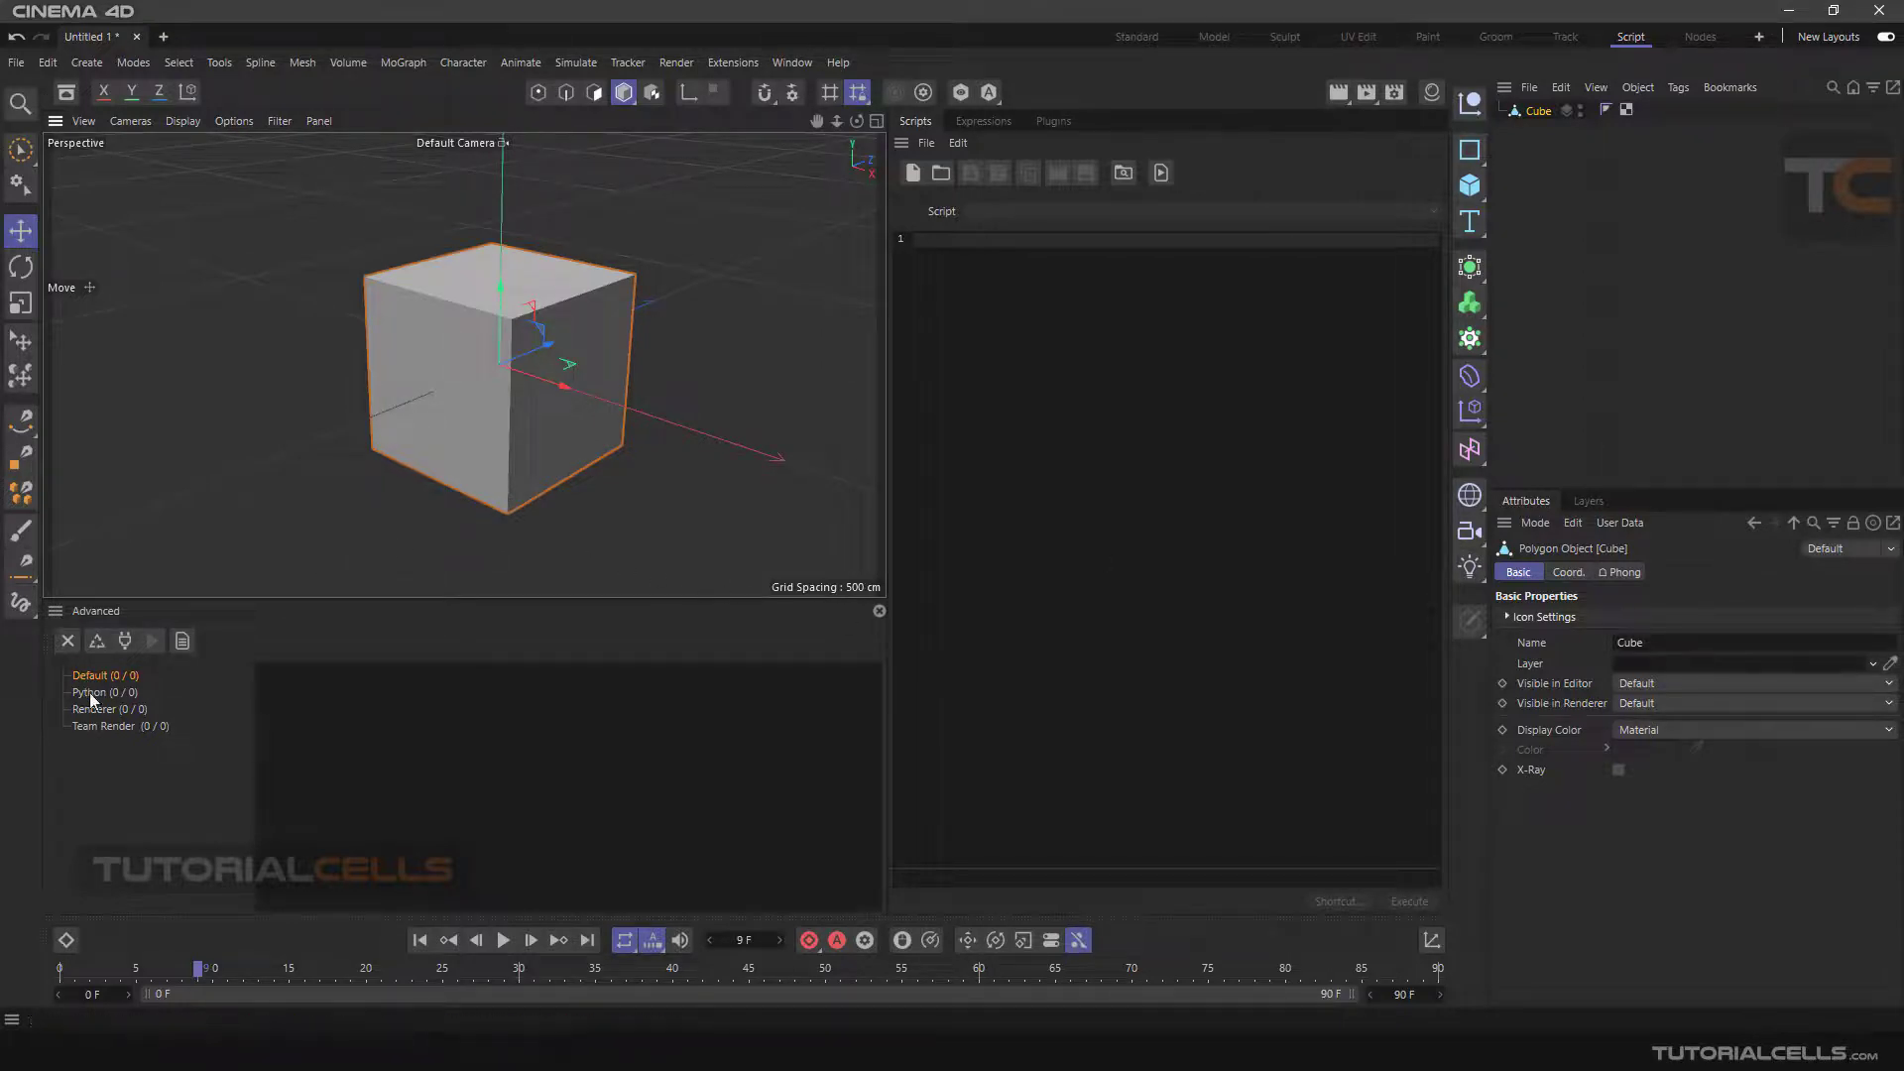
View the Nodes layout, nudge the Scene Root node, then go back to Standard
click(1699, 37)
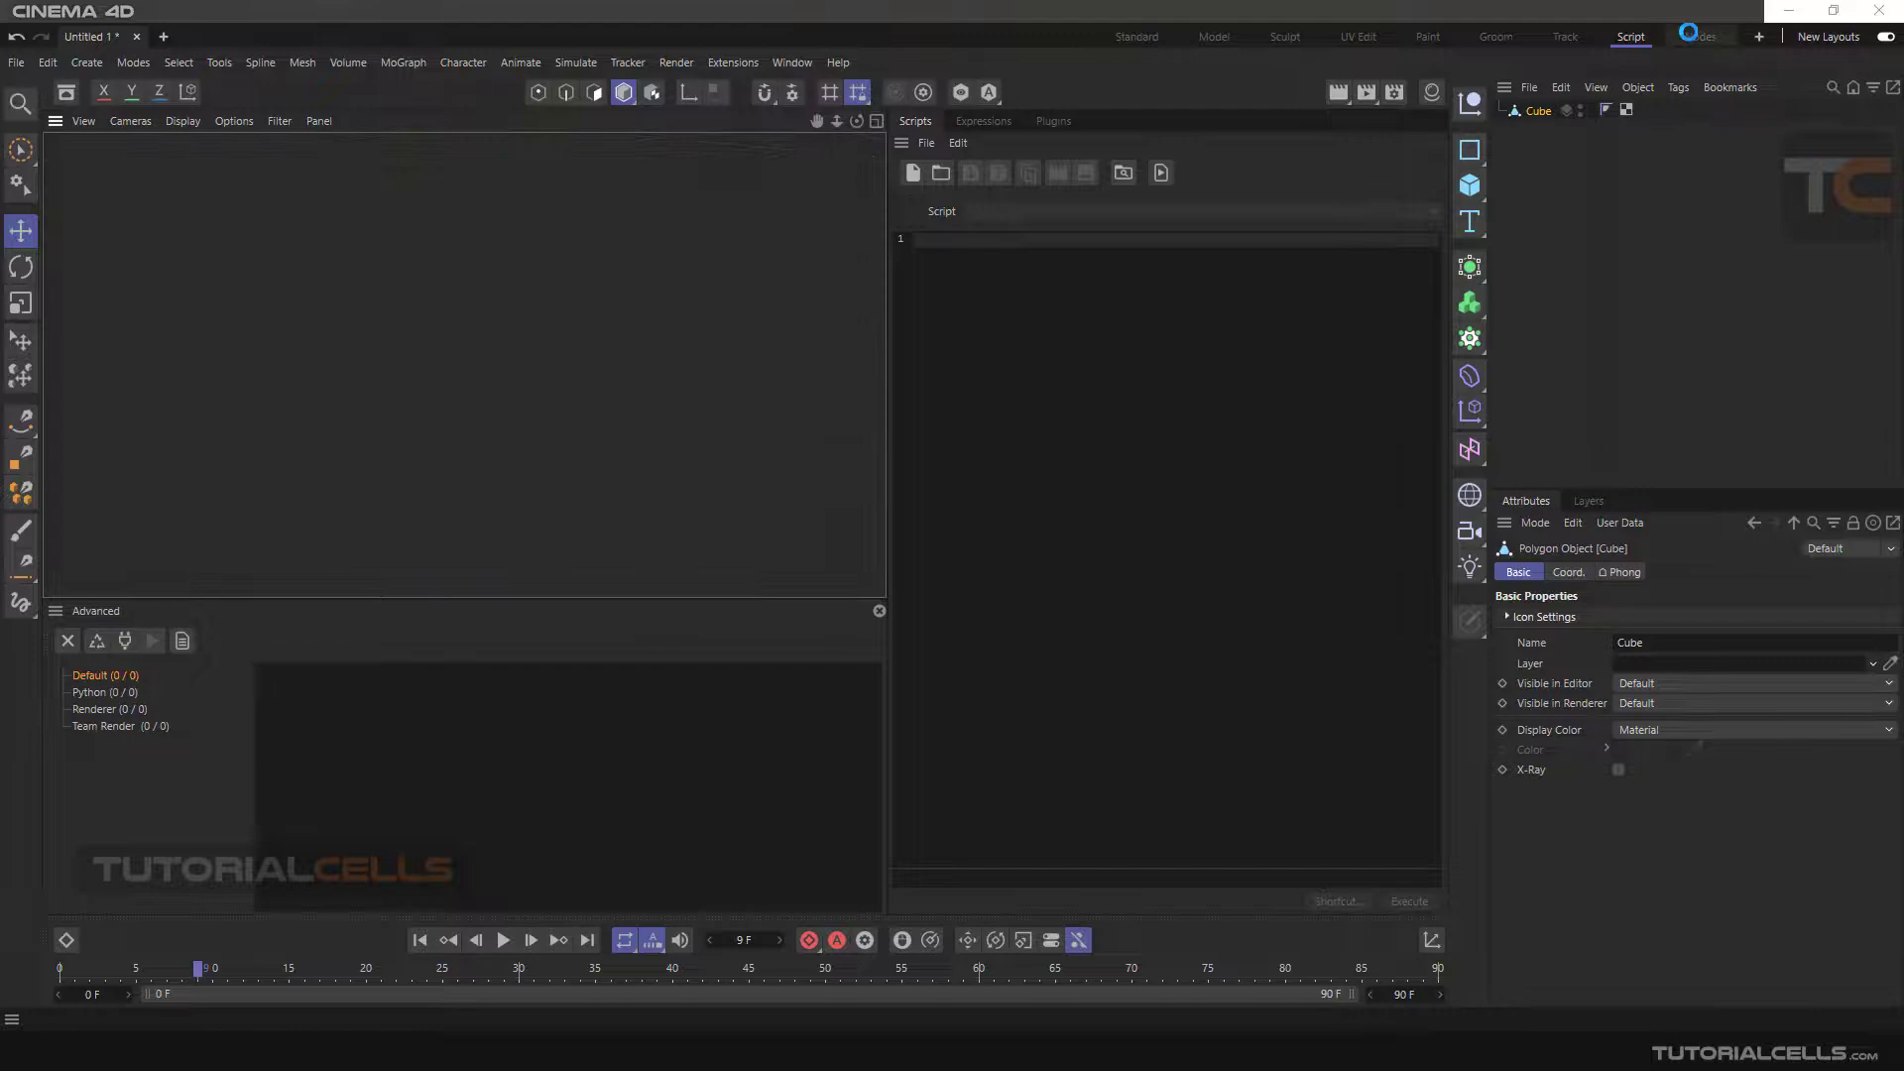
drag(716, 670, 835, 689)
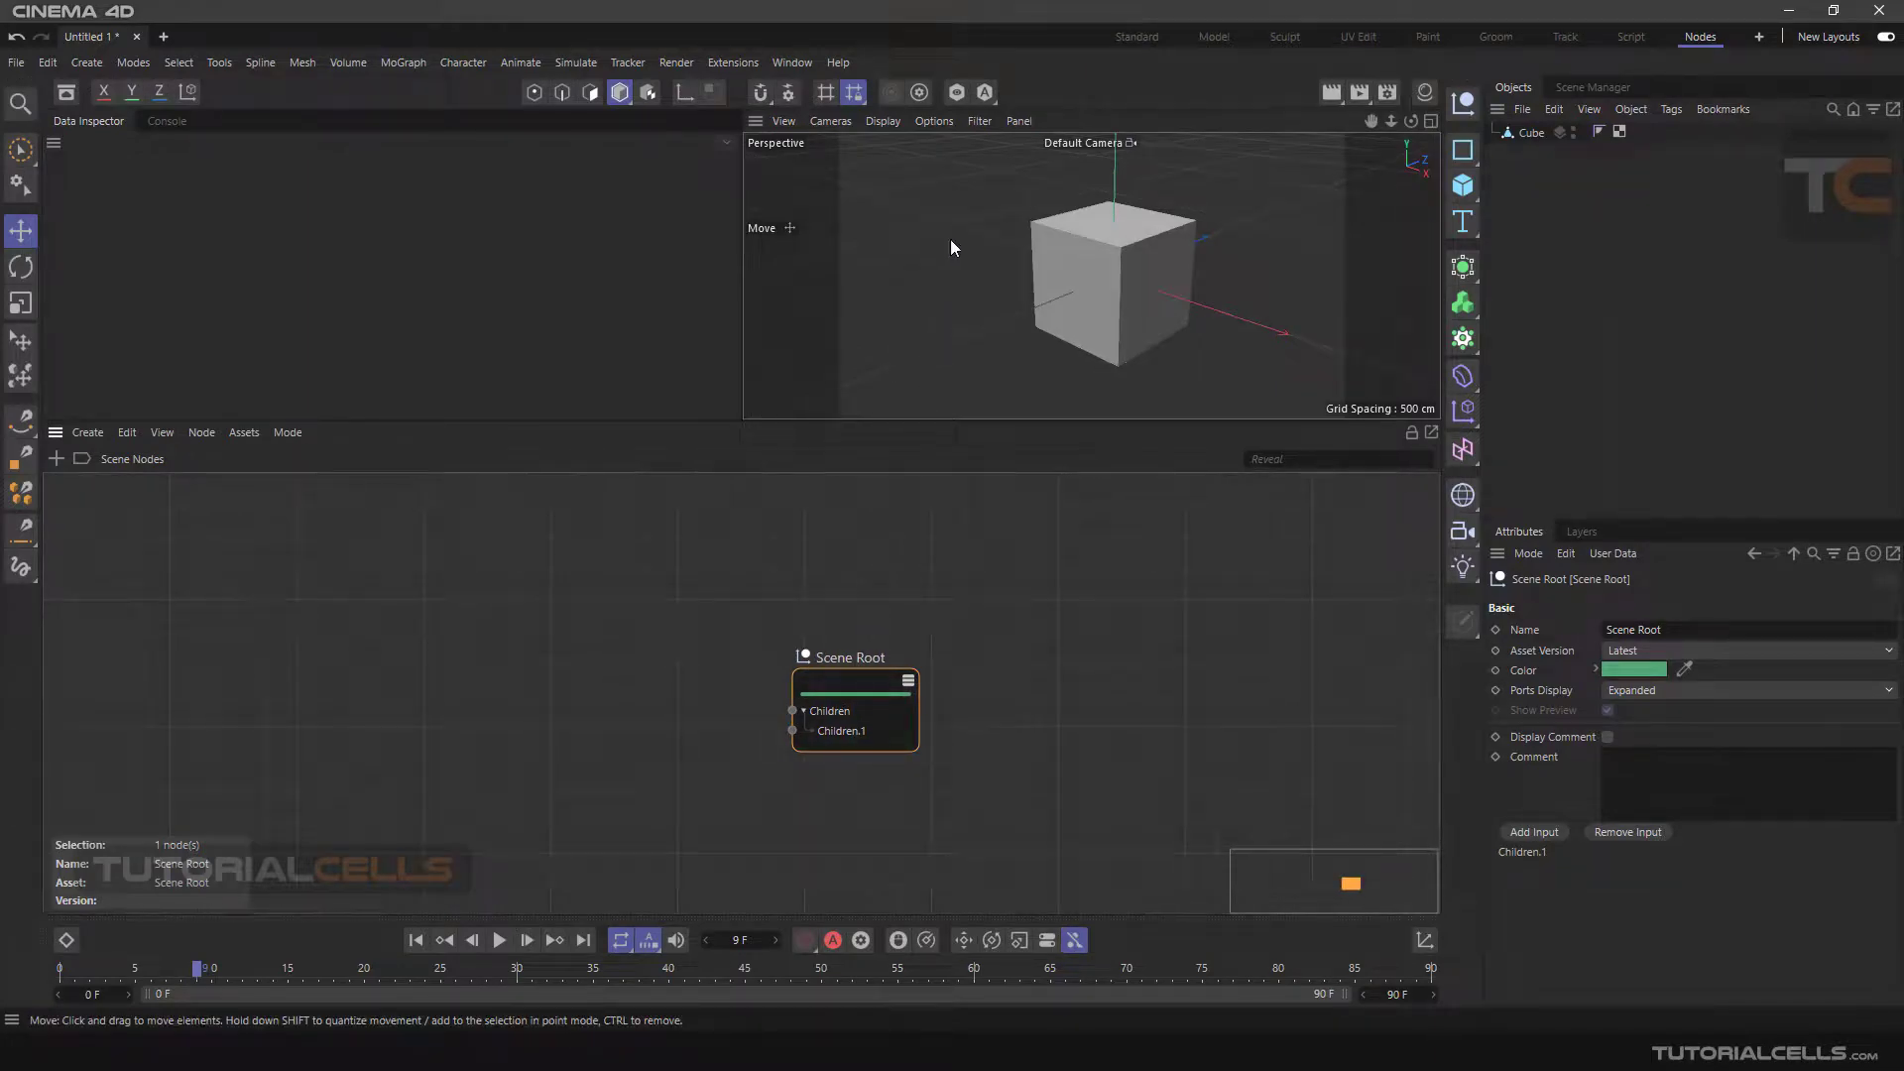
click(1122, 34)
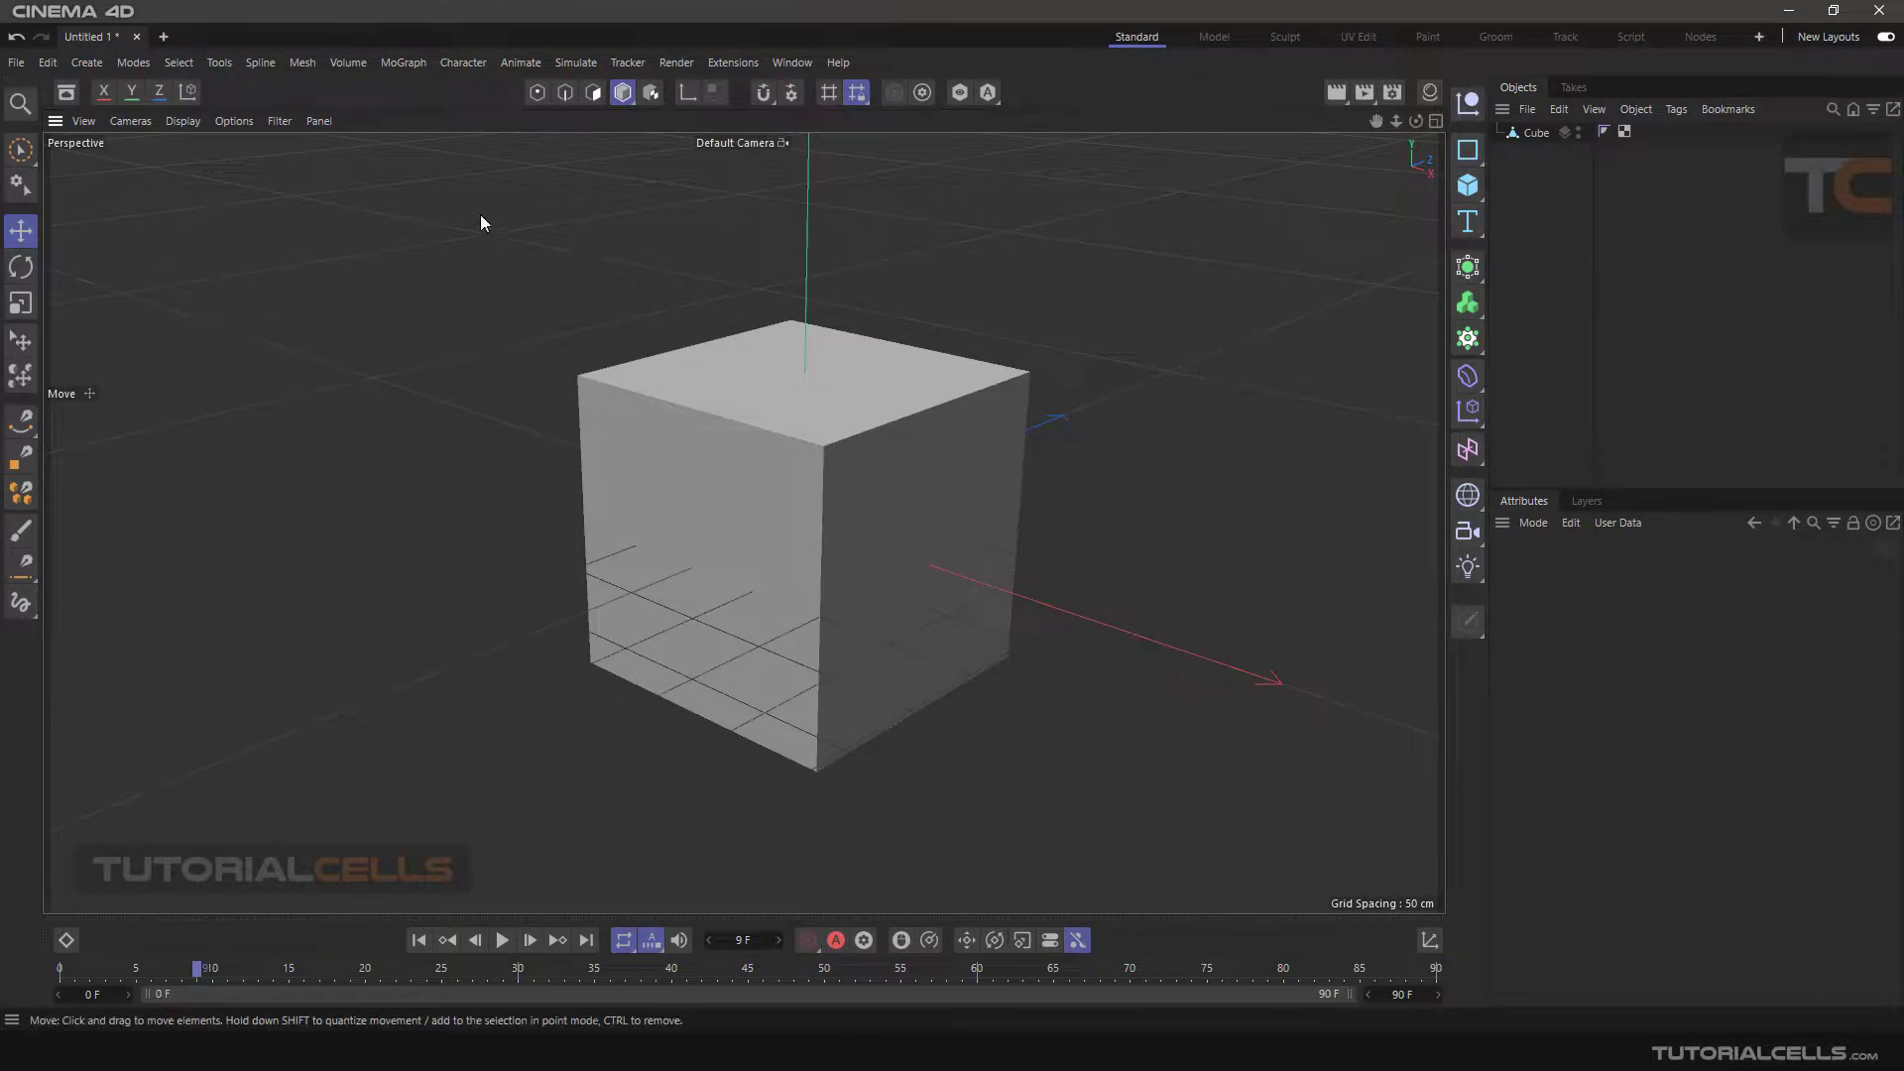
Create project Untitled 2 with a Disc and Untitled 3 with a Sphere
click(164, 39)
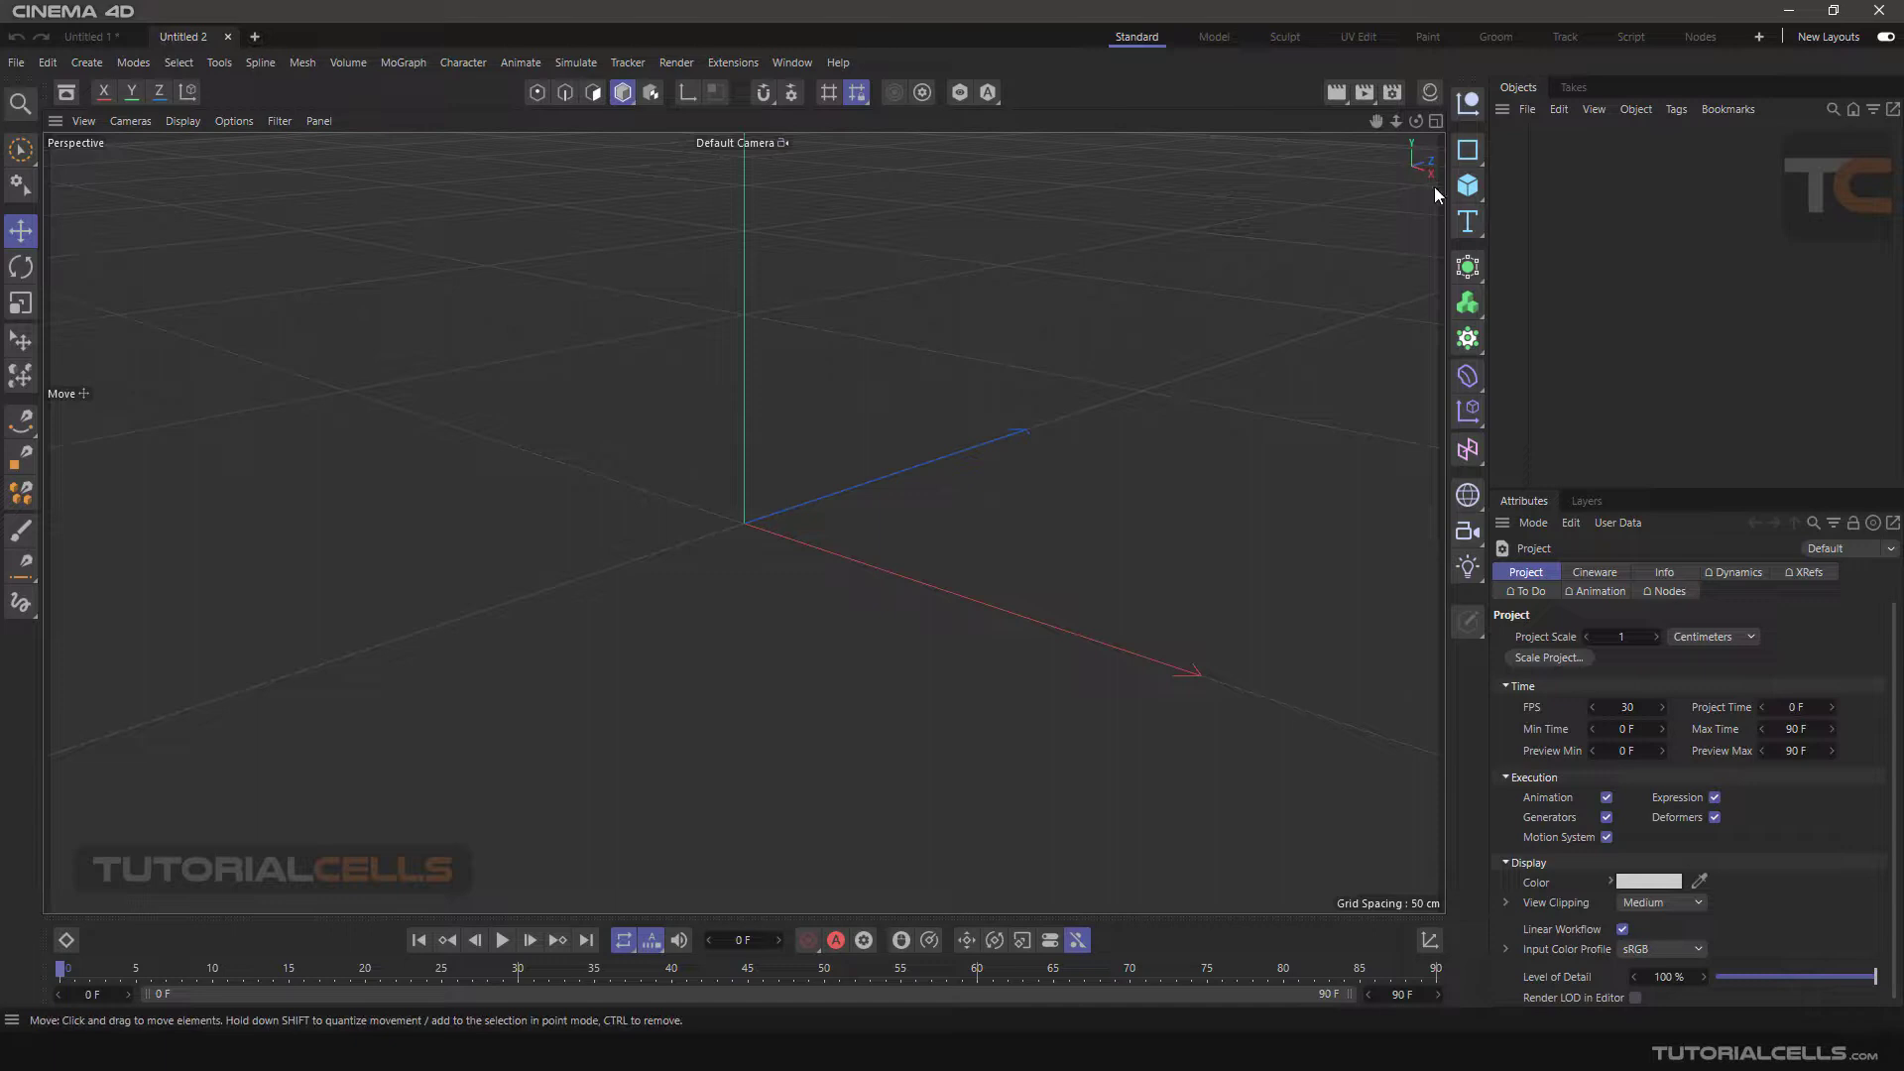
drag(1466, 185, 1512, 248)
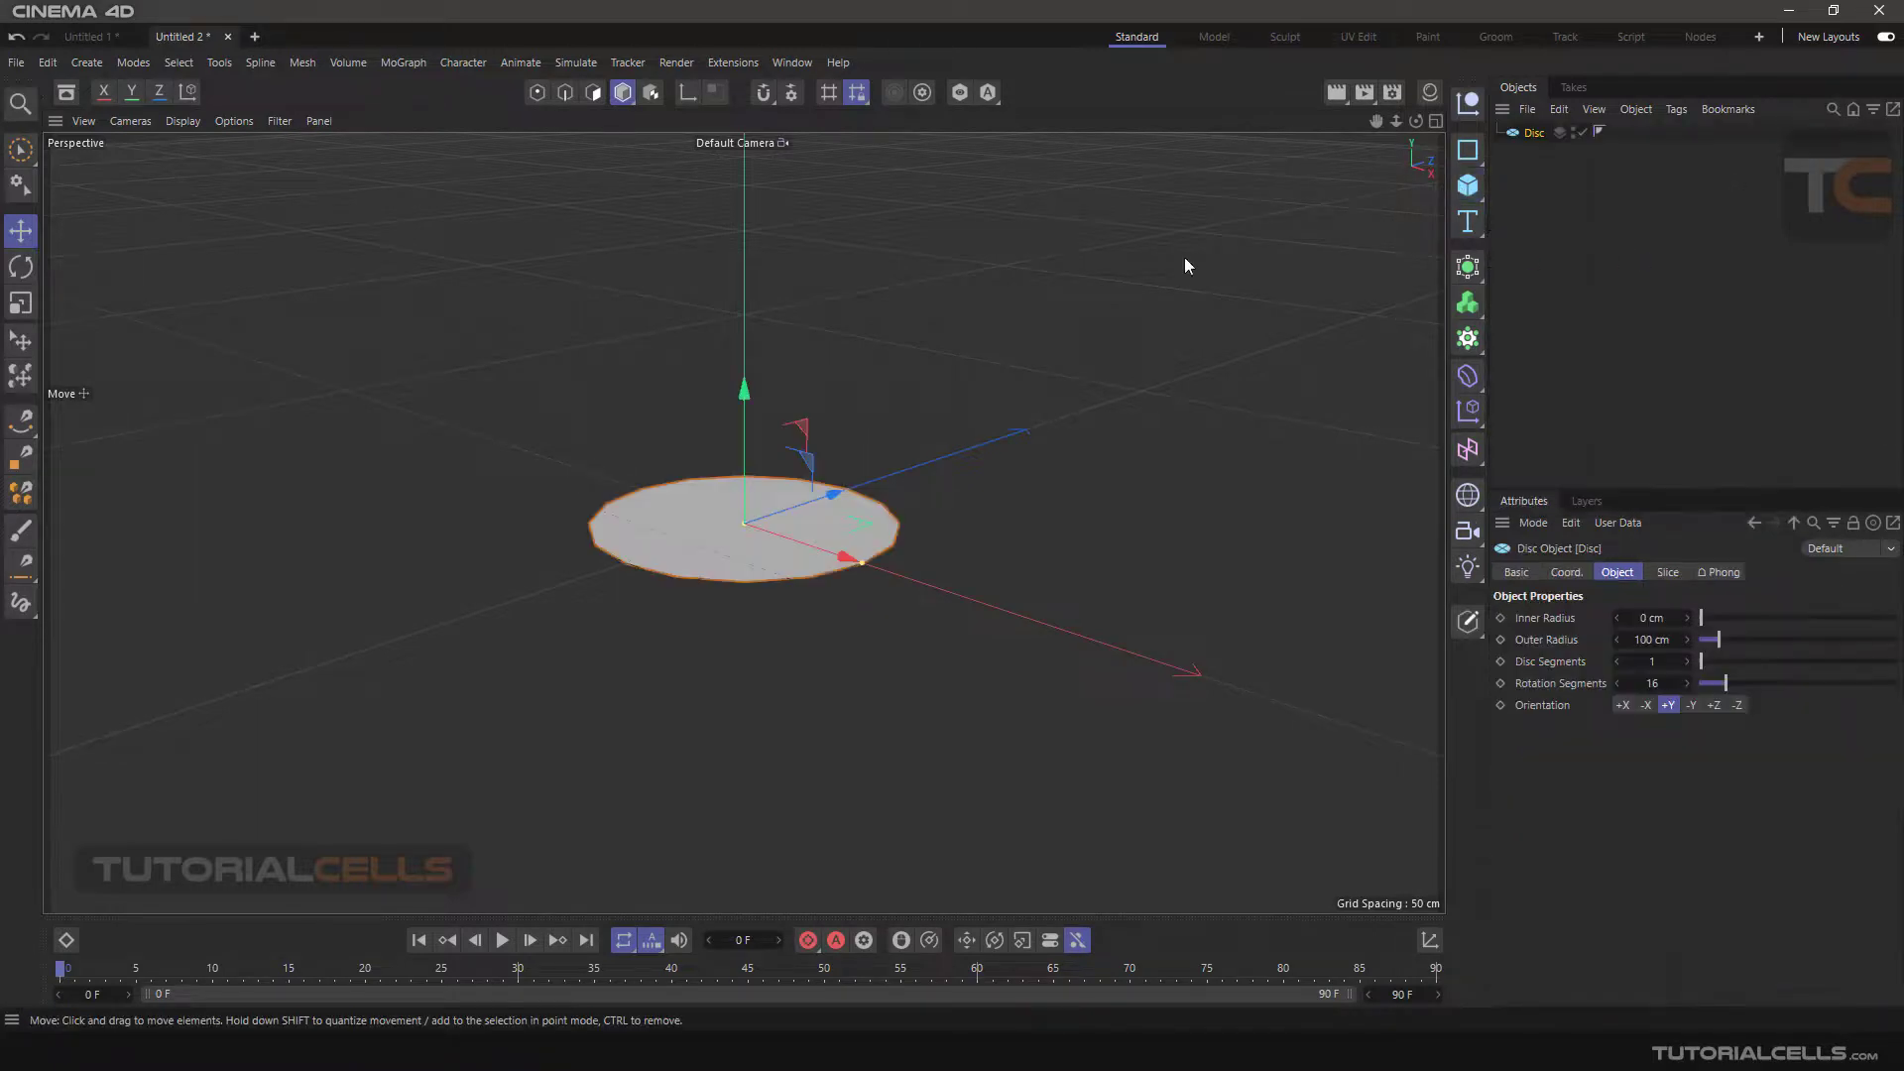
click(255, 36)
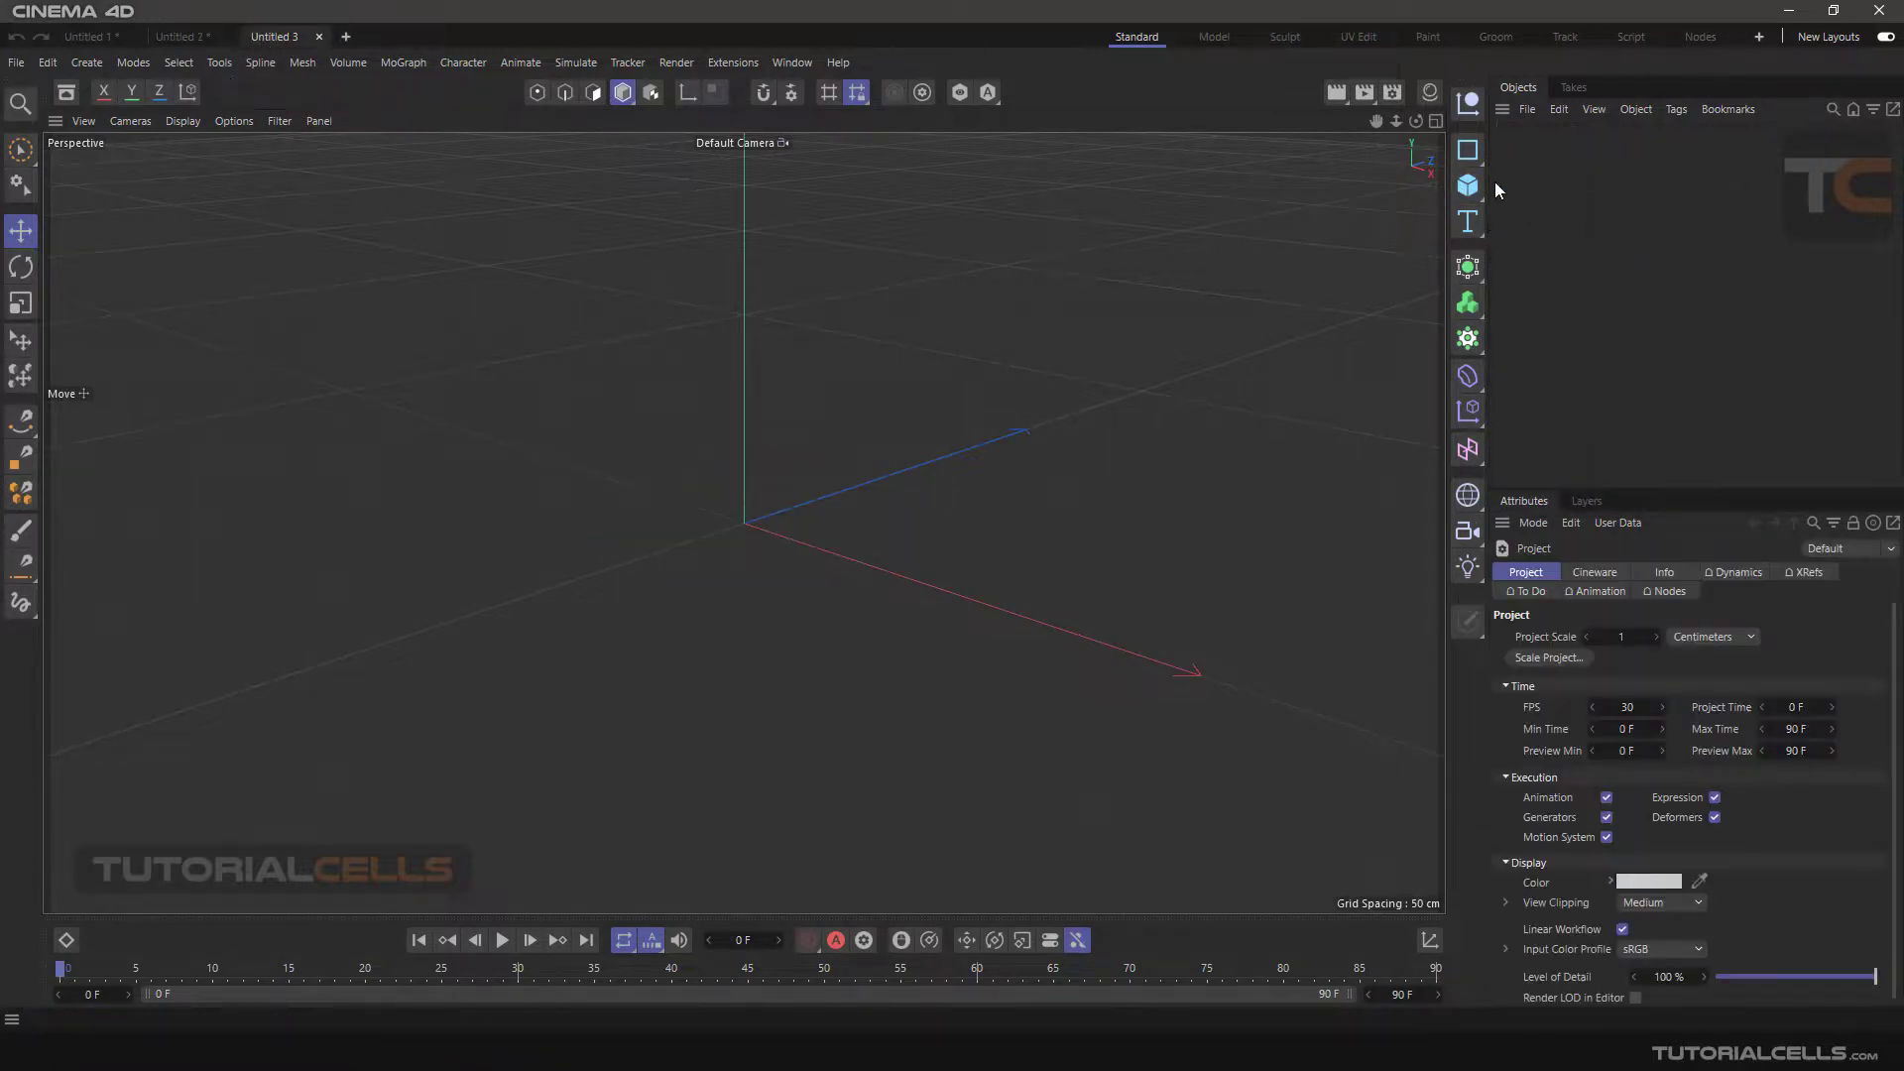
drag(1473, 194, 1701, 285)
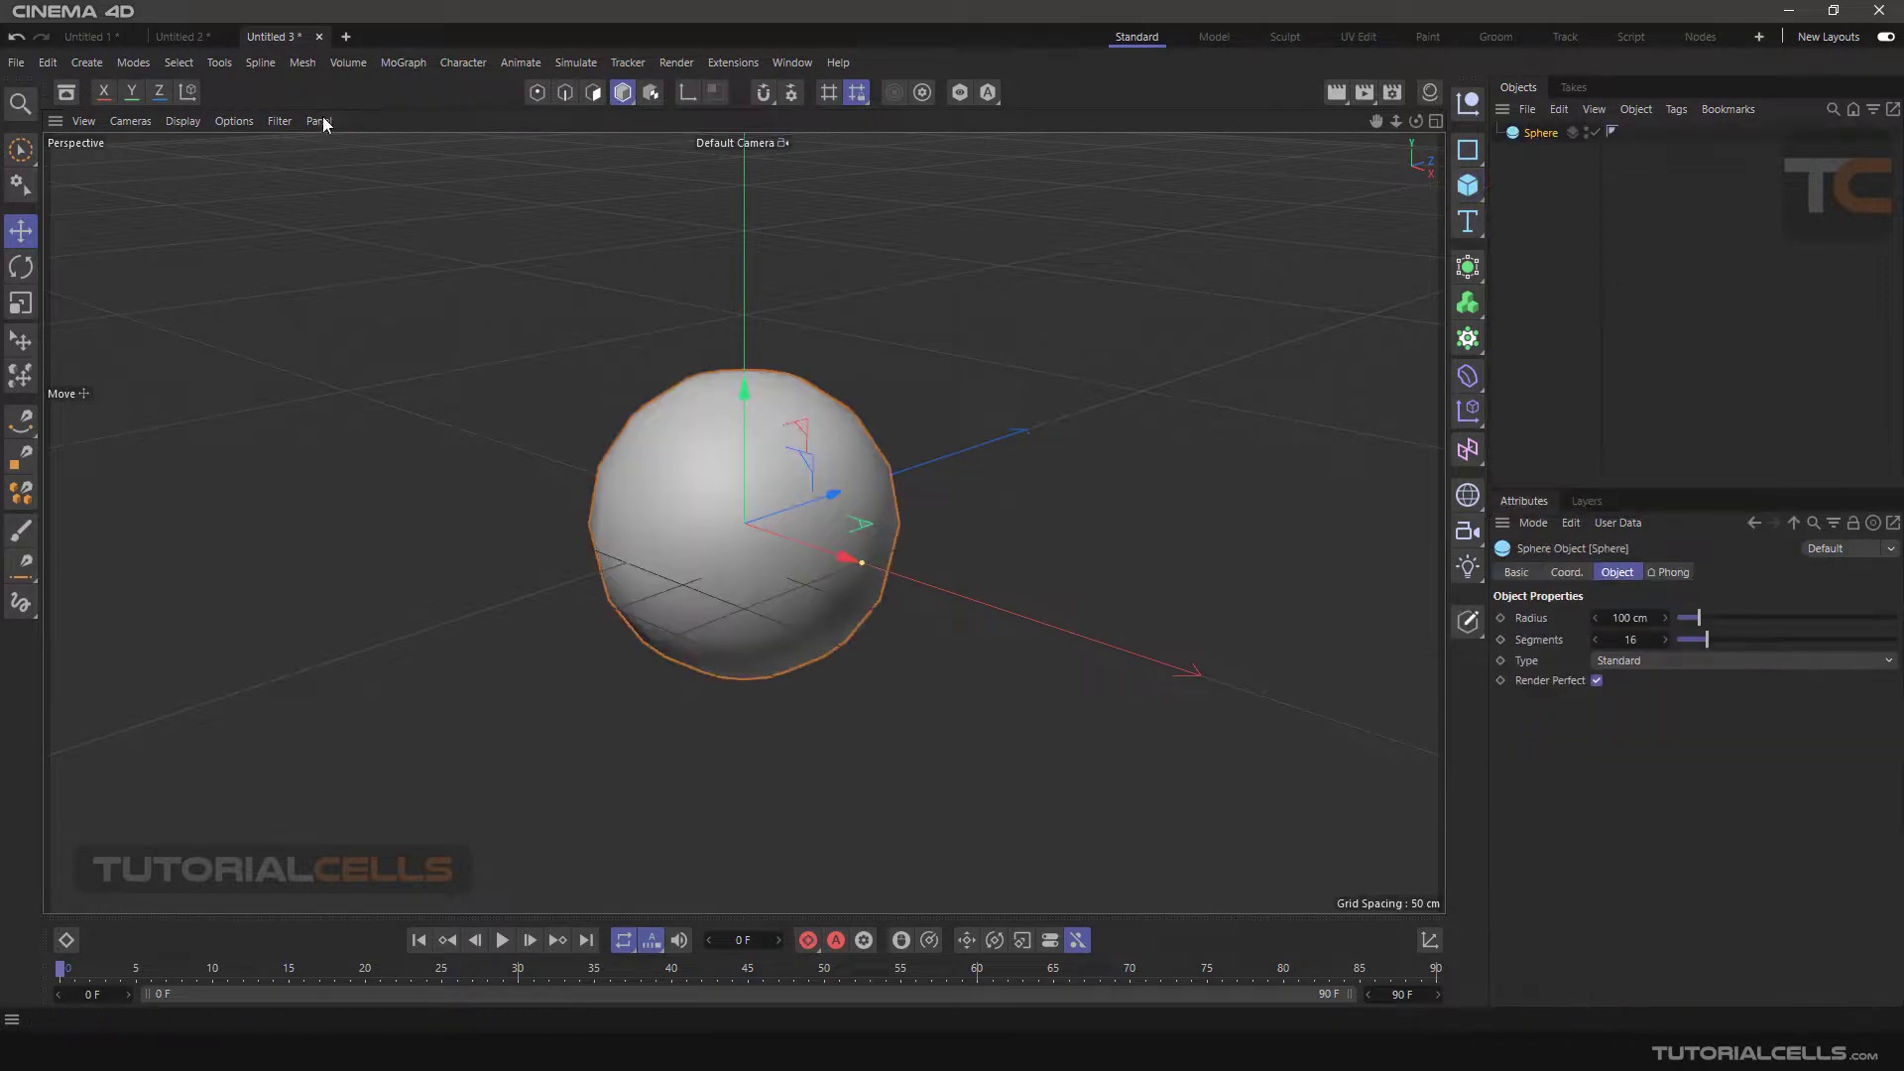
Flip between the three project tabs, finish on Untitled 1, and re-enable Y-axis transforms
click(181, 36)
click(107, 37)
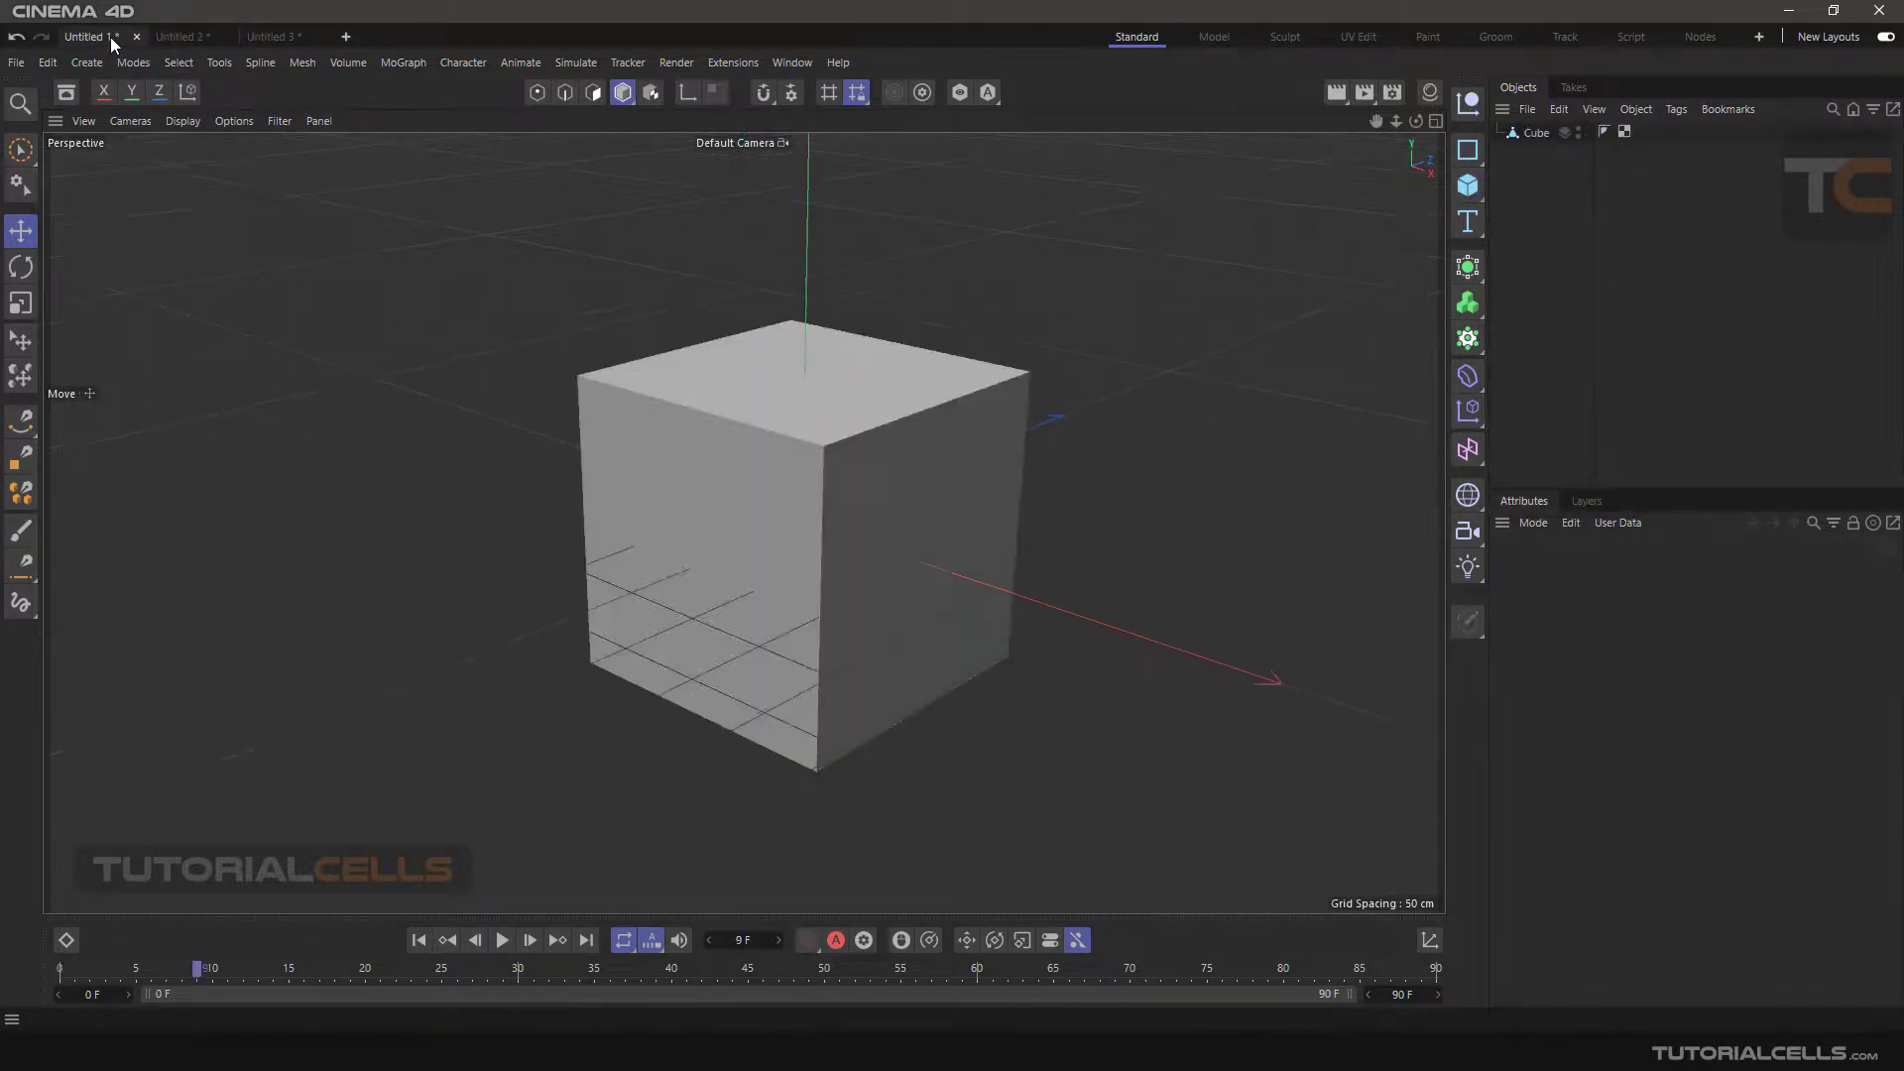
click(176, 38)
click(270, 36)
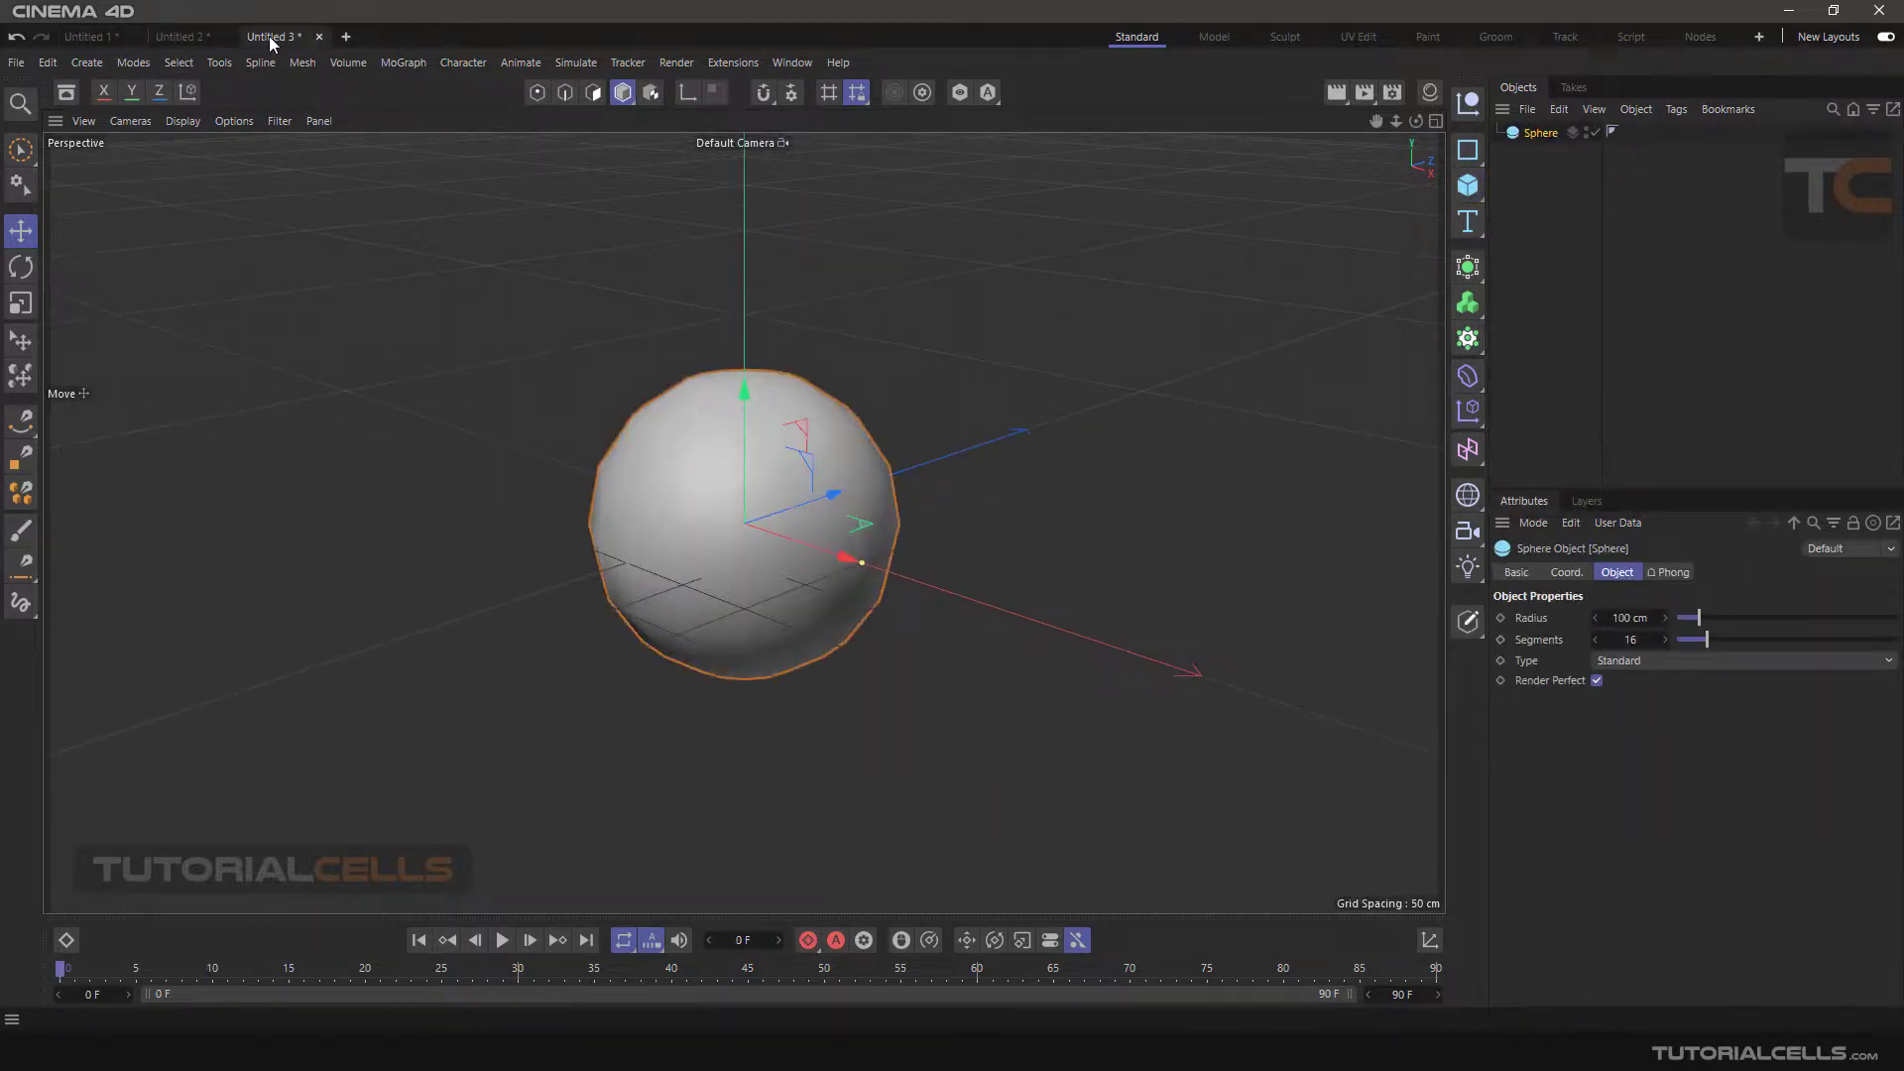
click(182, 43)
click(110, 36)
click(132, 91)
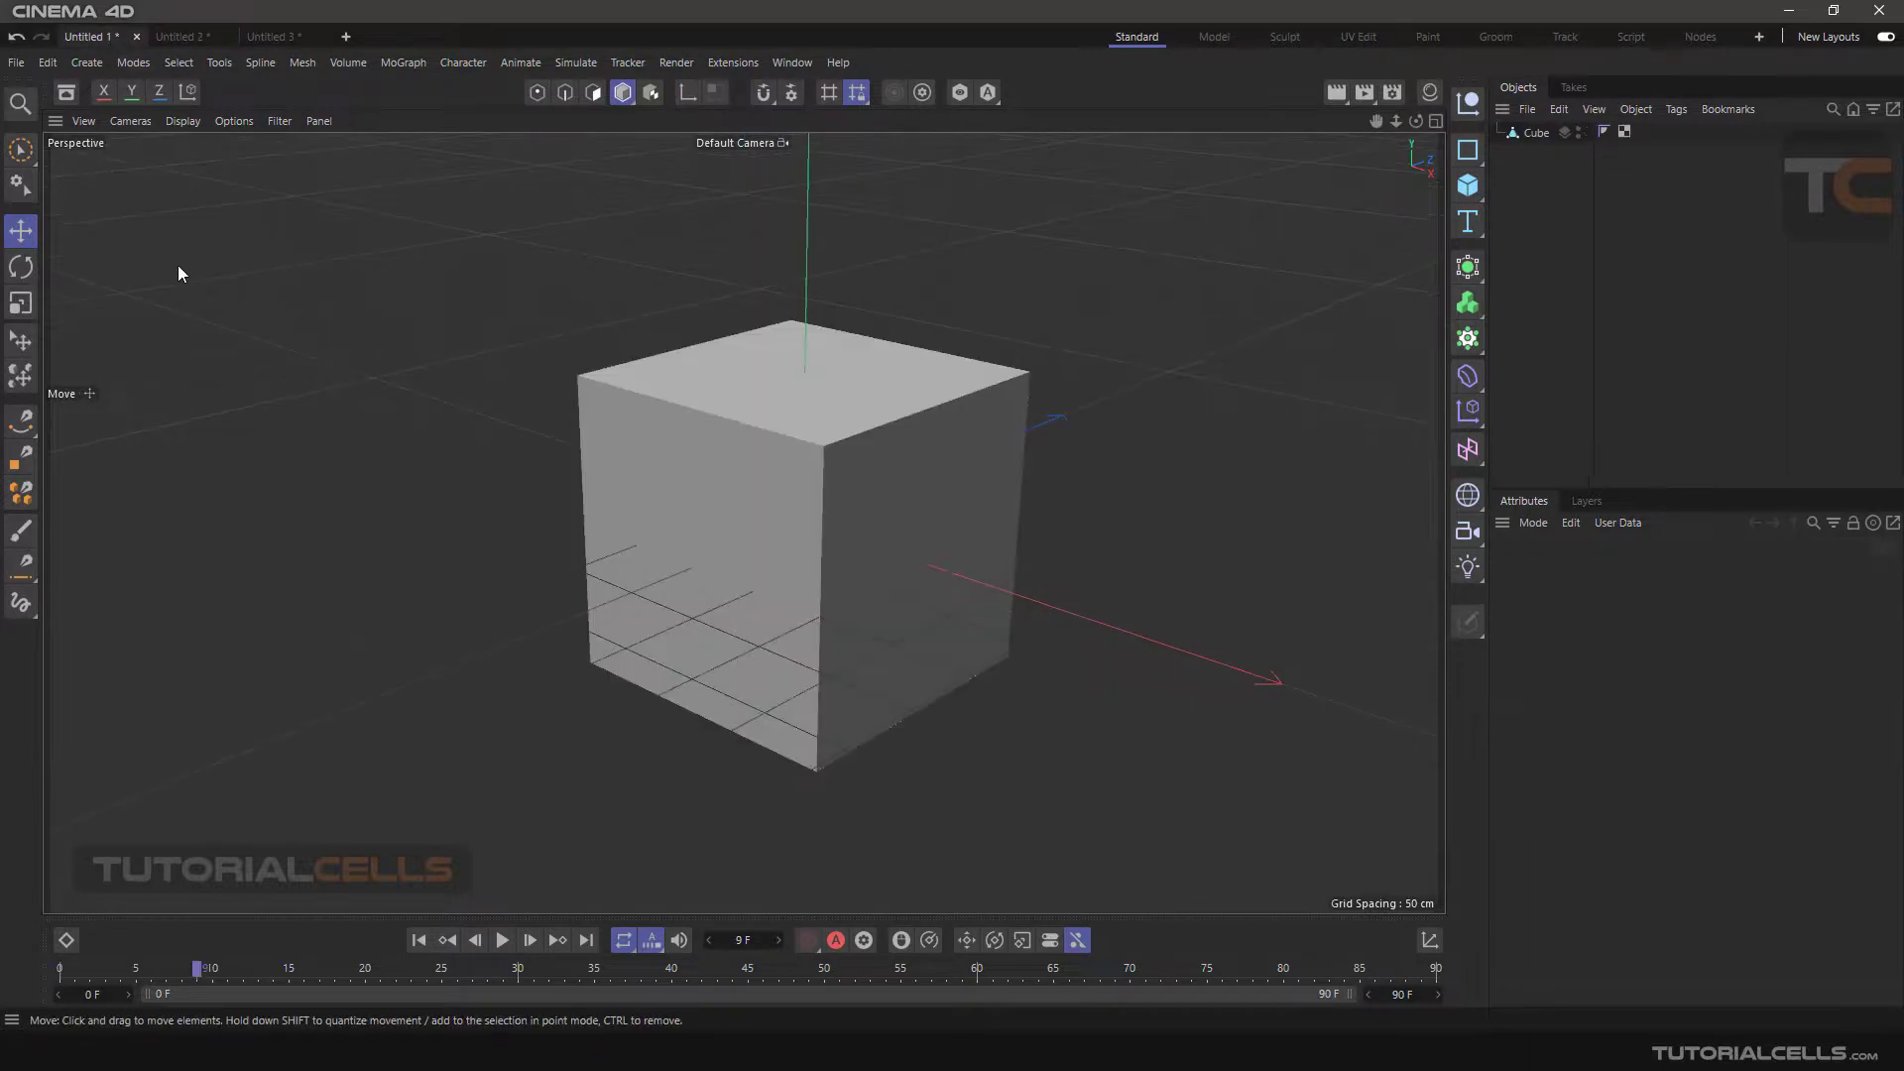
Browse the File menu and the Create, Select, Mesh, MoGraph and Help menus
click(17, 64)
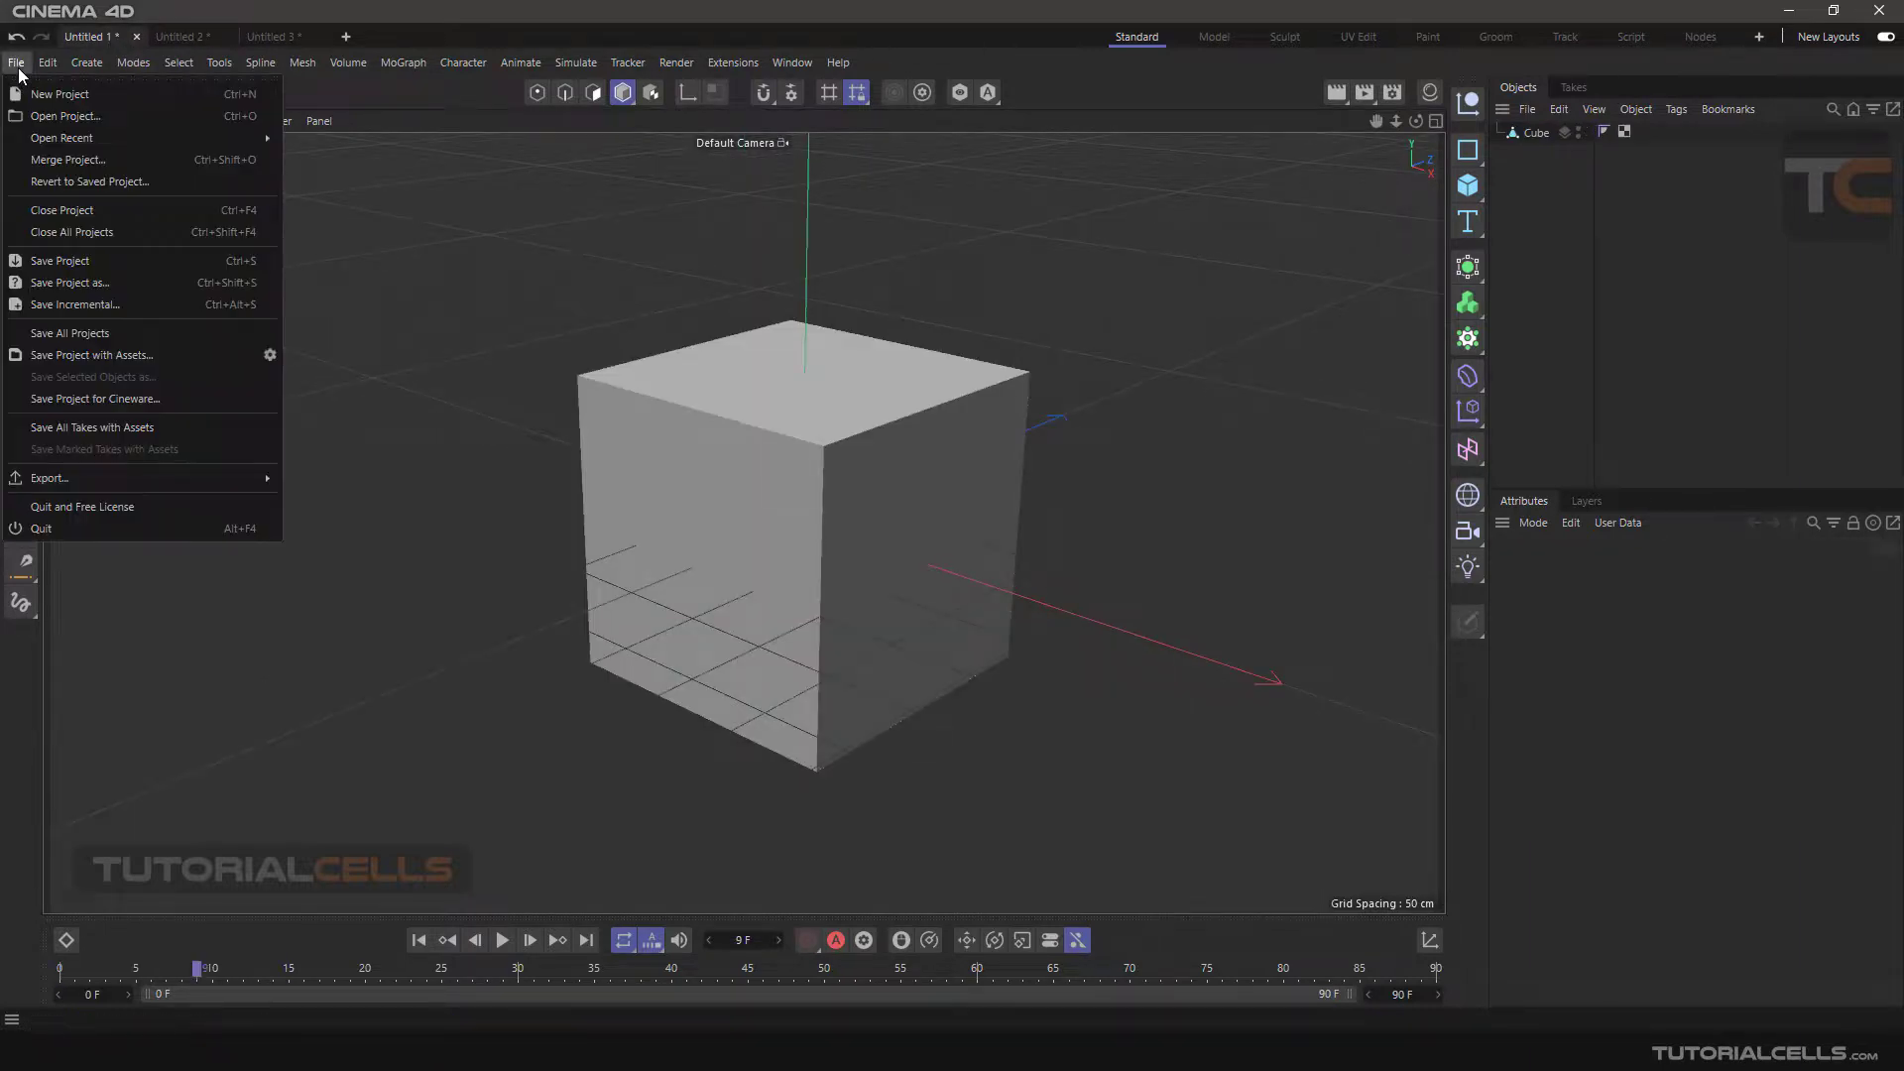
mouse_move(86, 62)
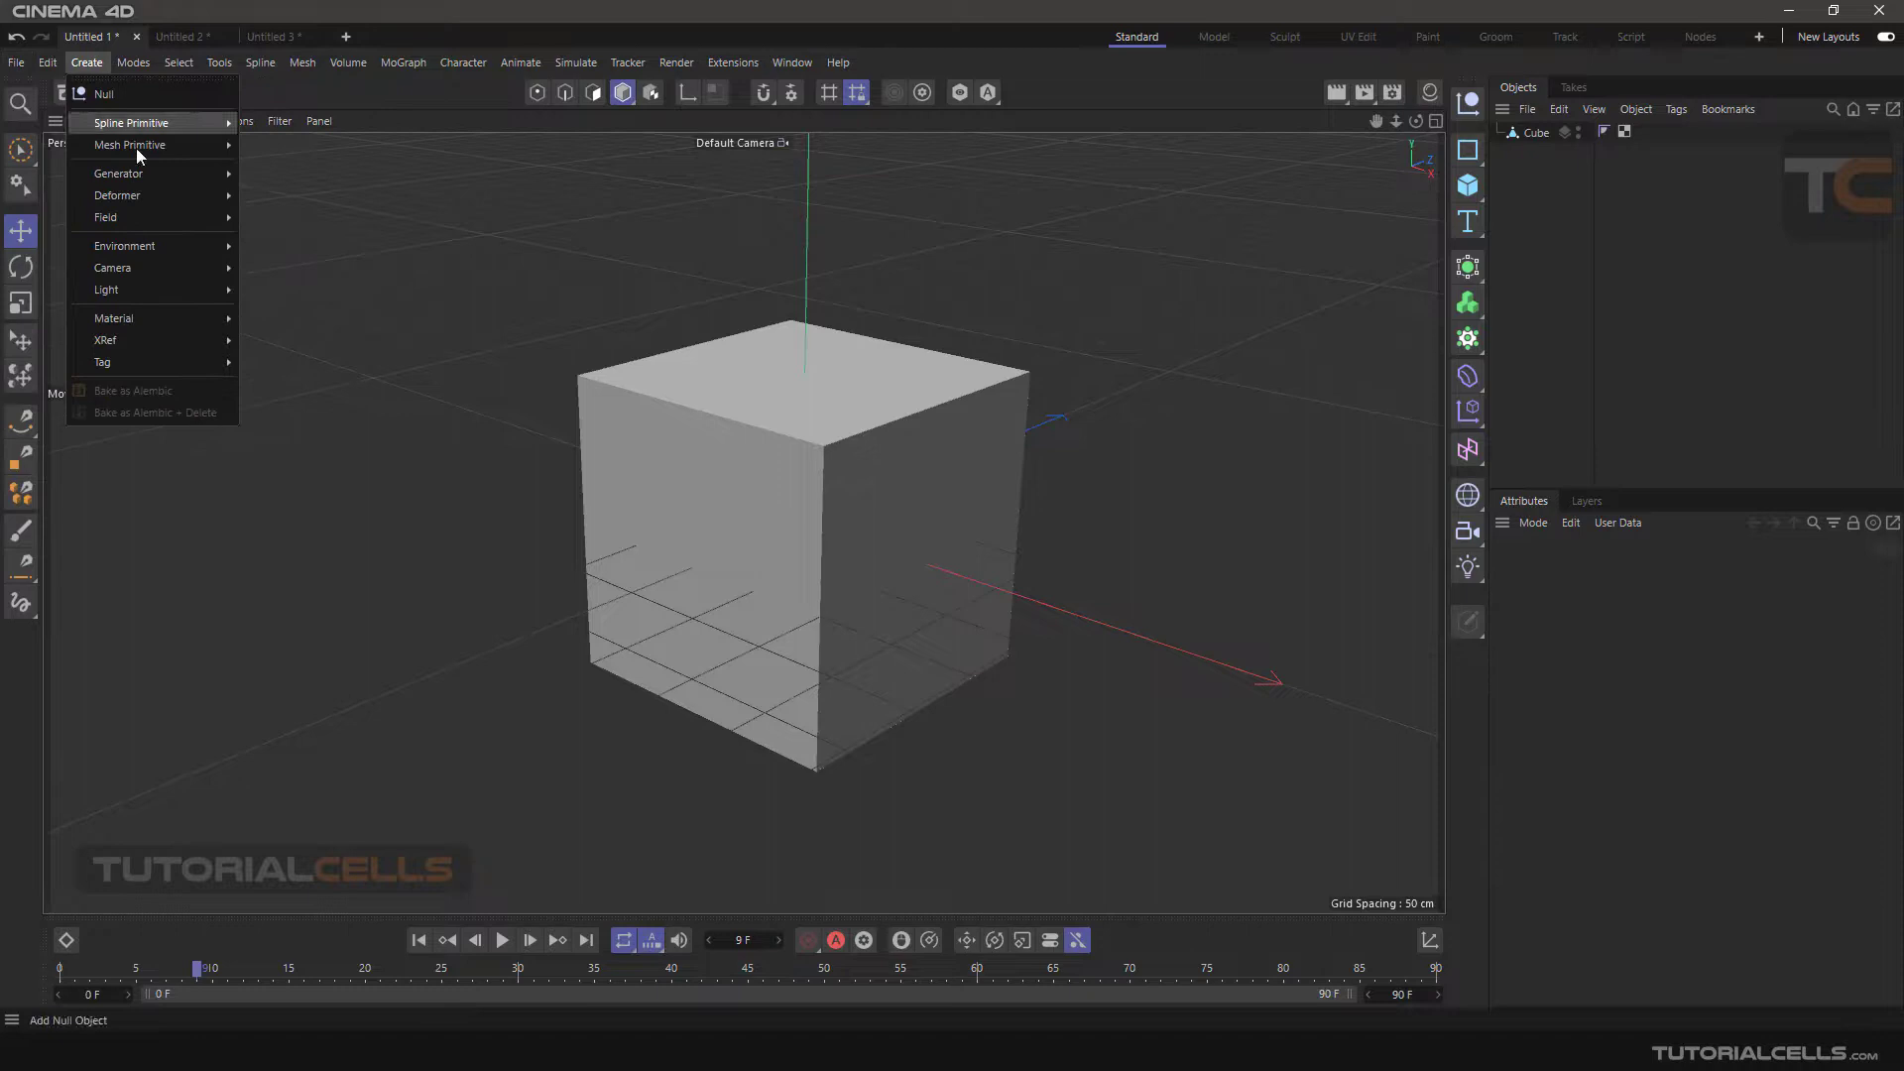
mouse_move(143, 182)
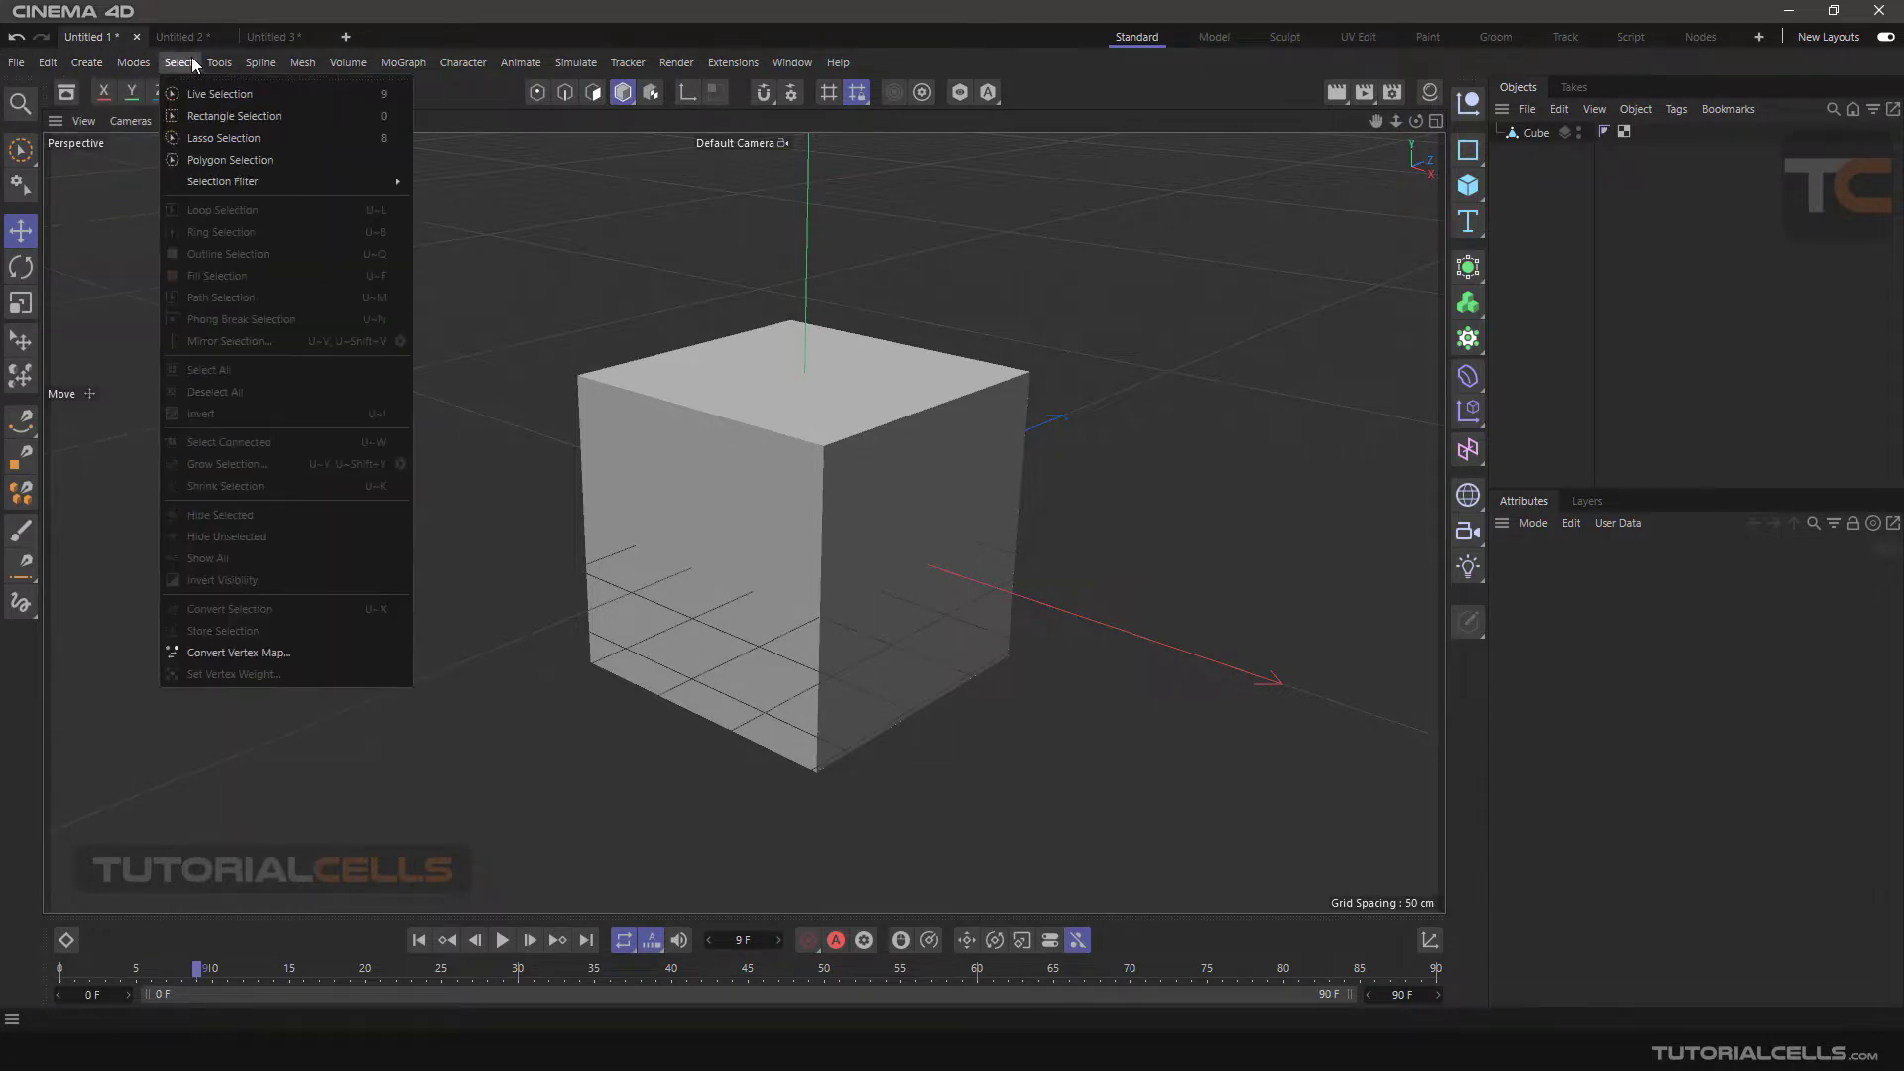
mouse_move(238, 64)
mouse_move(303, 63)
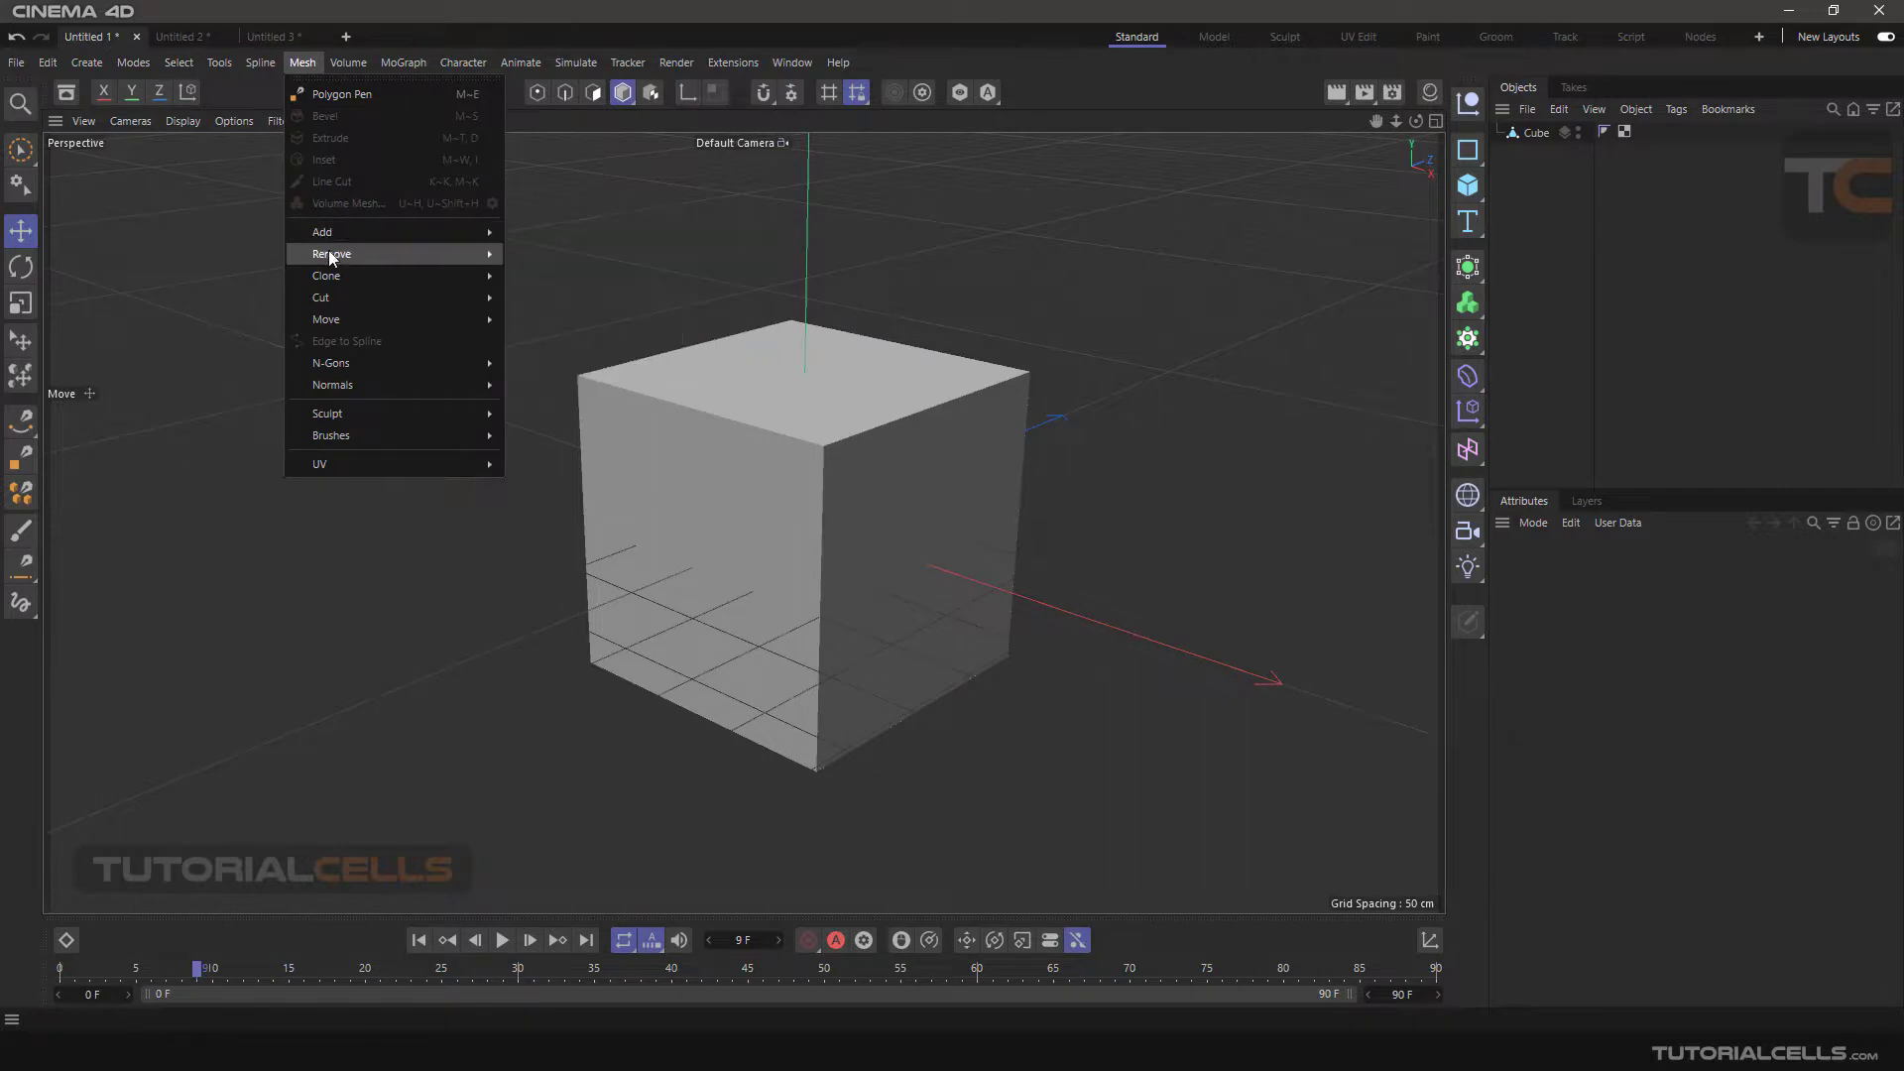
mouse_move(393, 61)
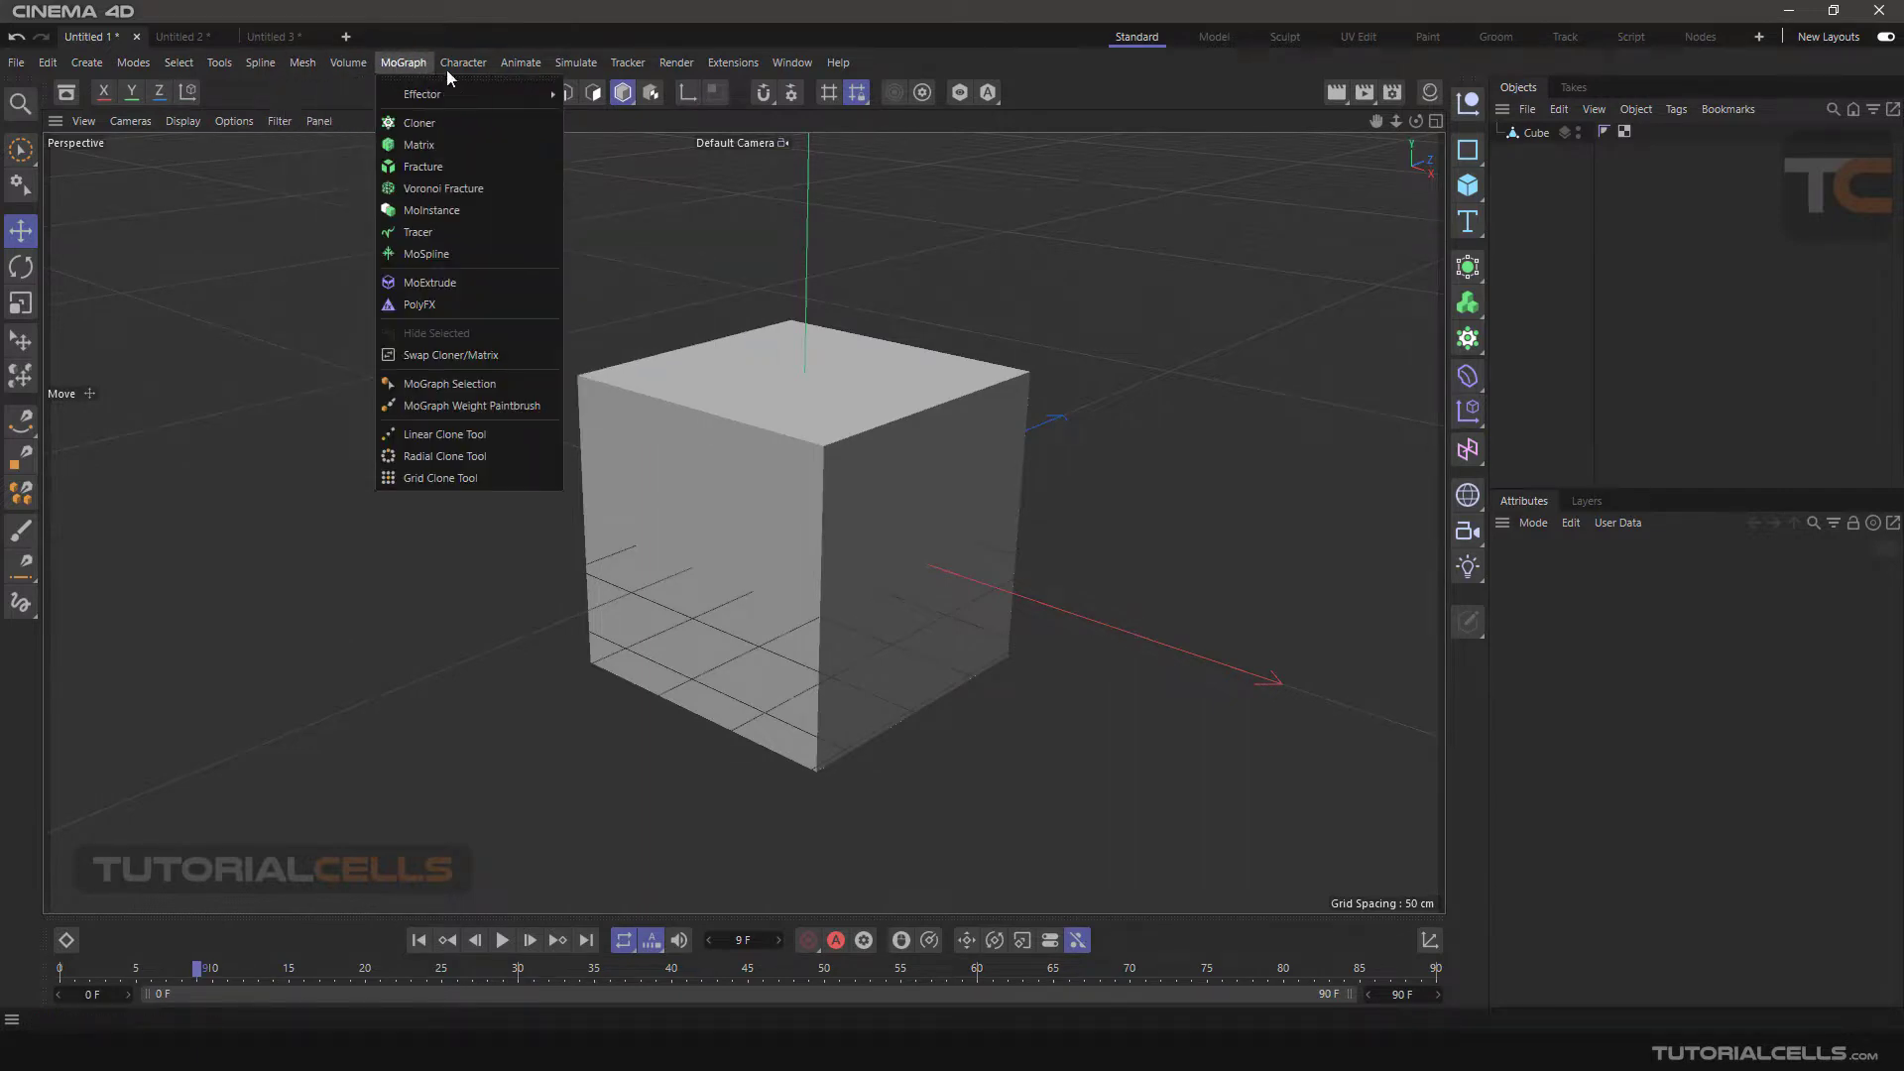
mouse_move(838, 63)
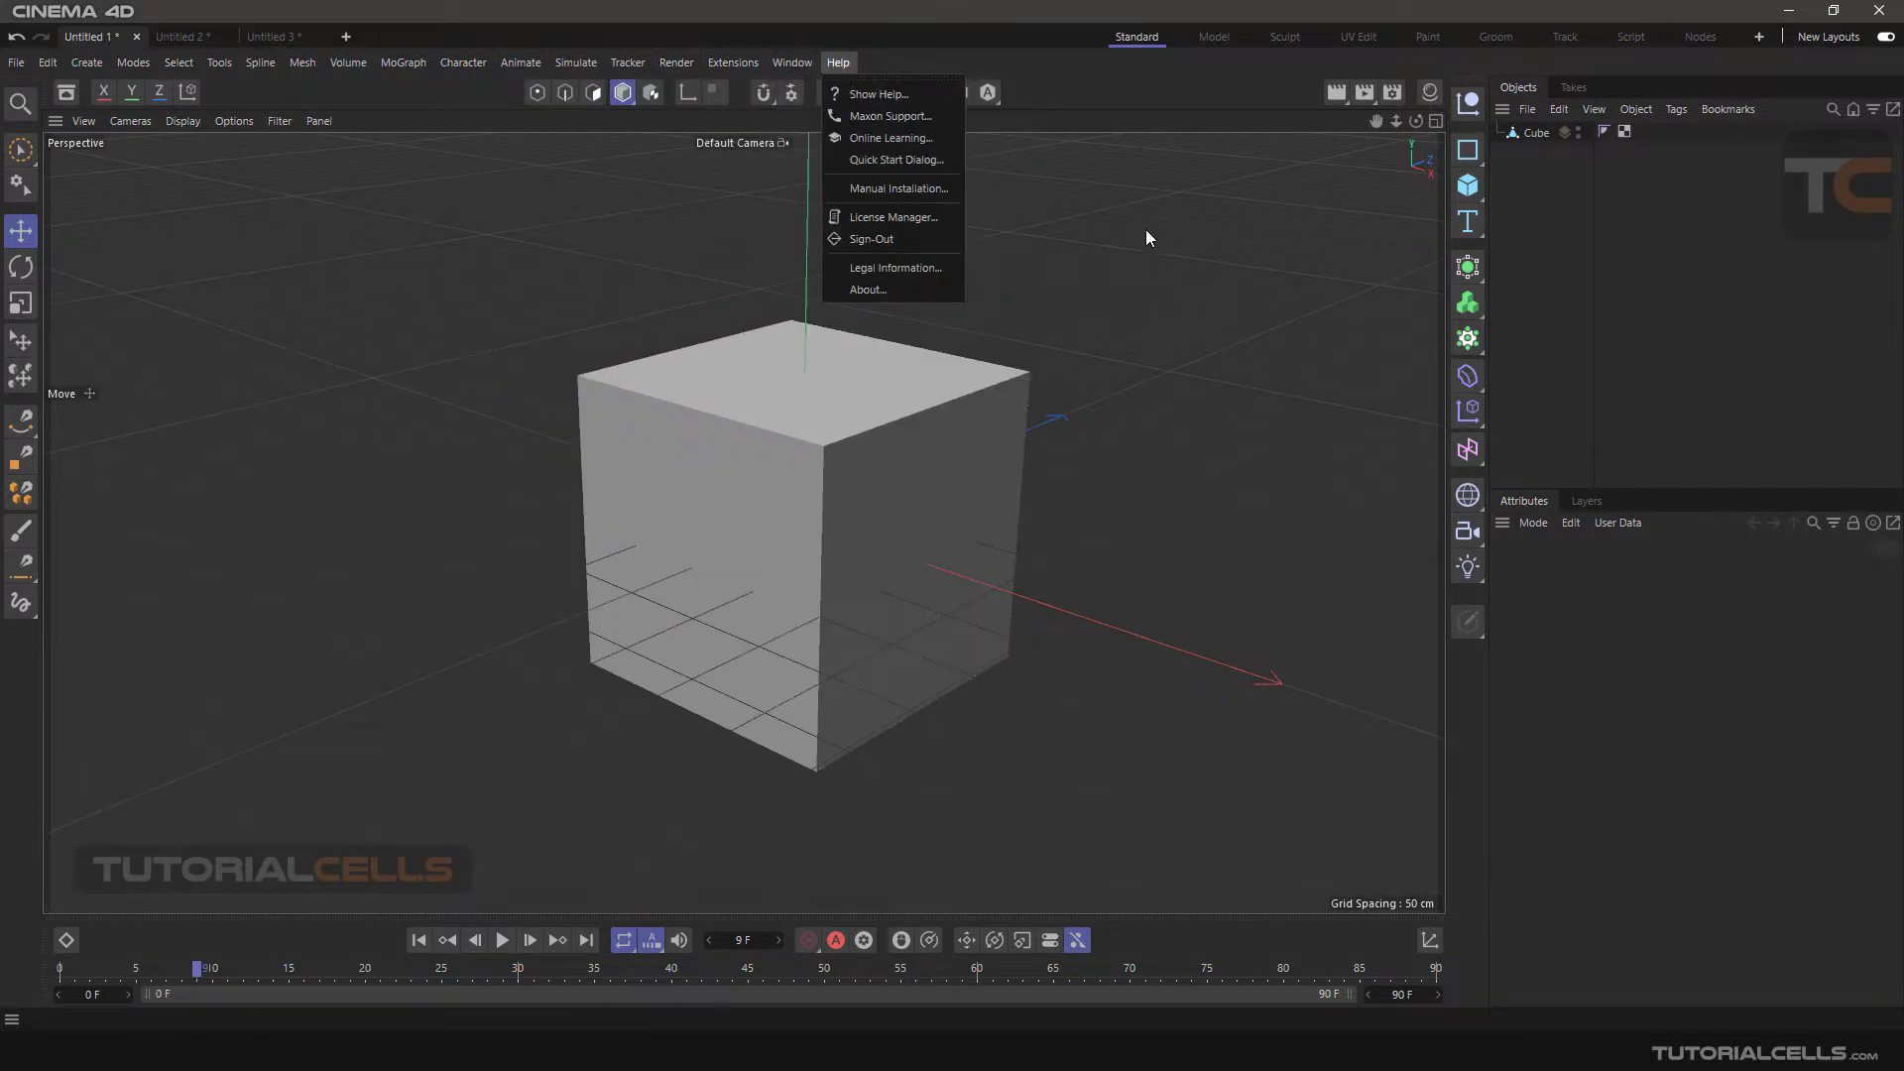